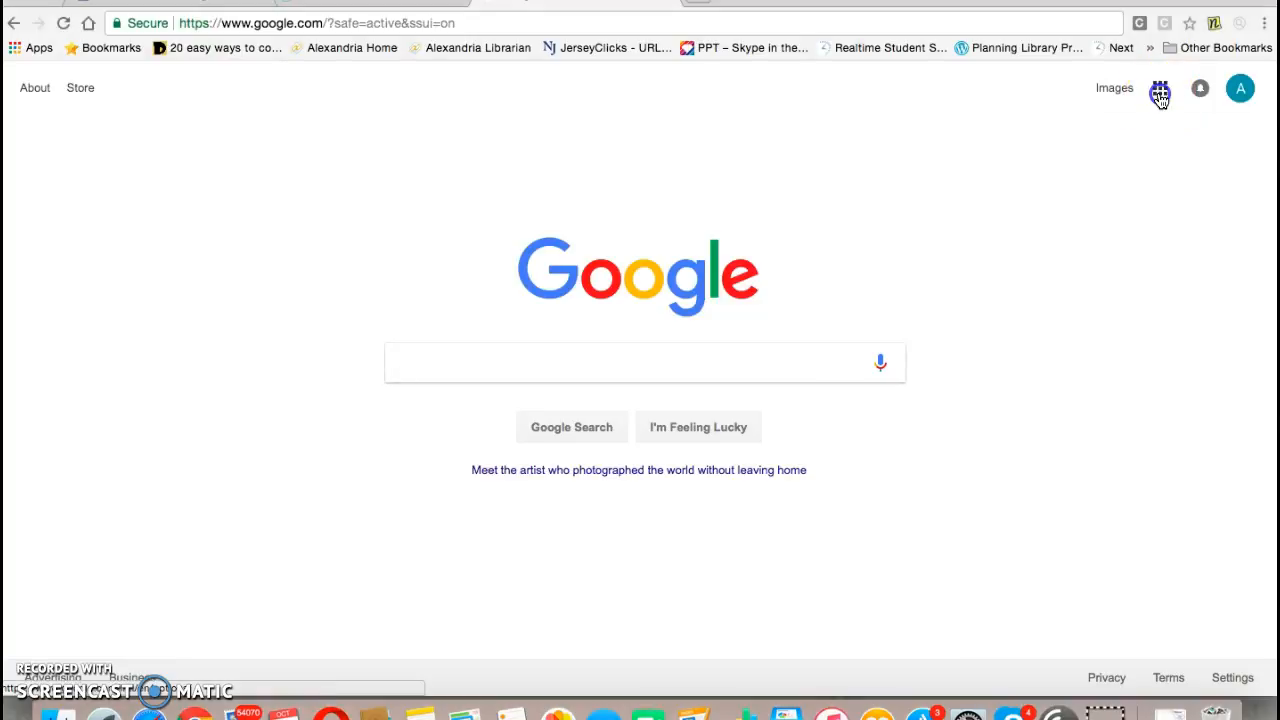
# Step: Open Google Classroom from the Google apps launcher
pyautogui.click(1160, 94)
pyautogui.click(1030, 537)
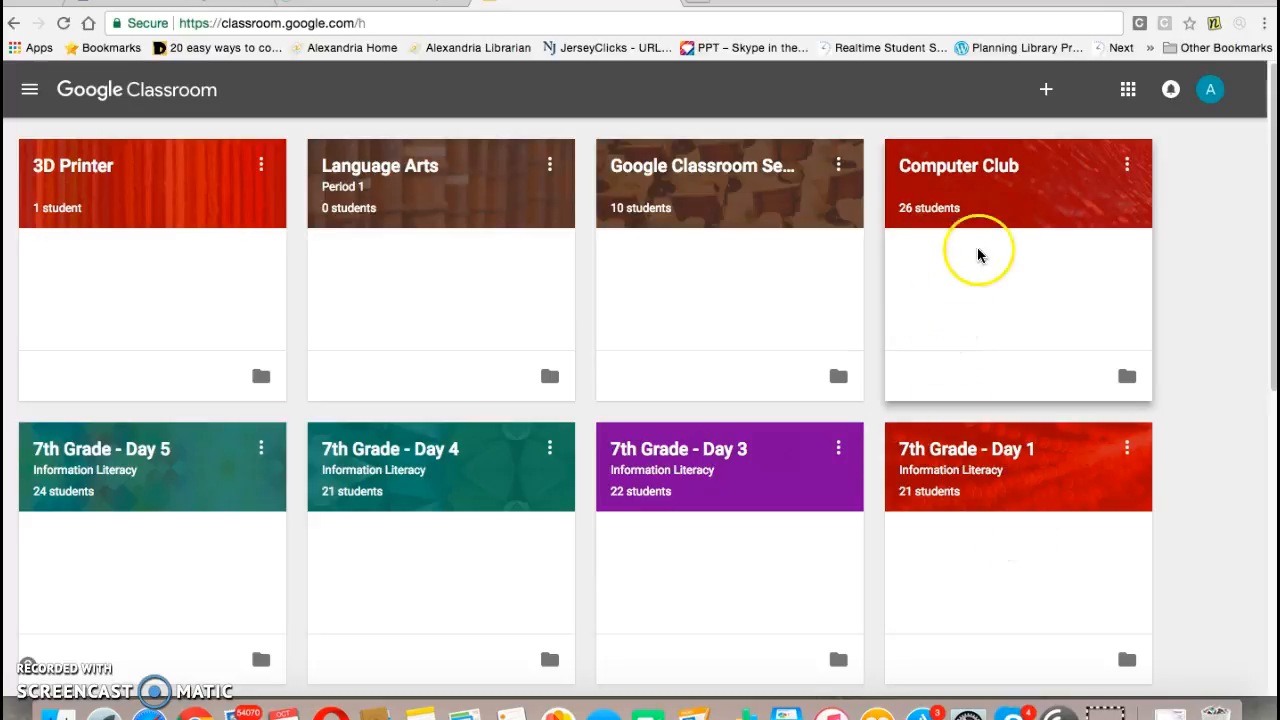
pyautogui.click(1045, 90)
pyautogui.click(1008, 182)
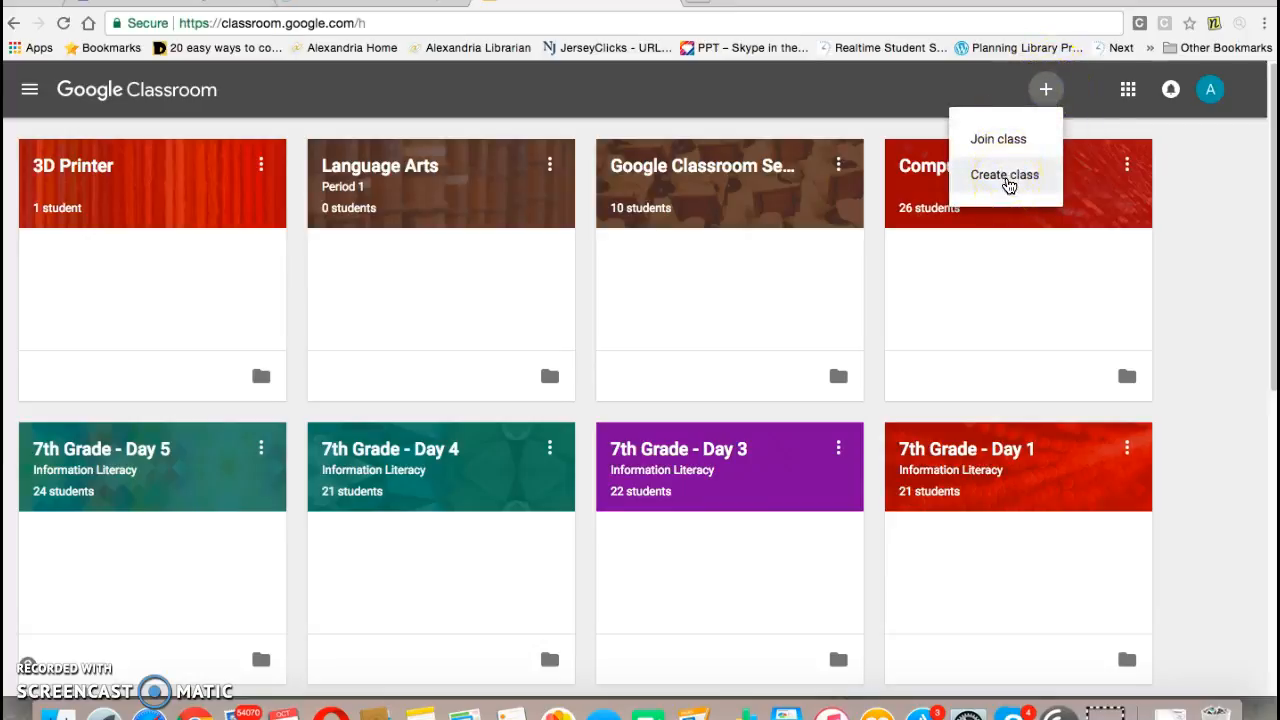
pyautogui.click(1005, 178)
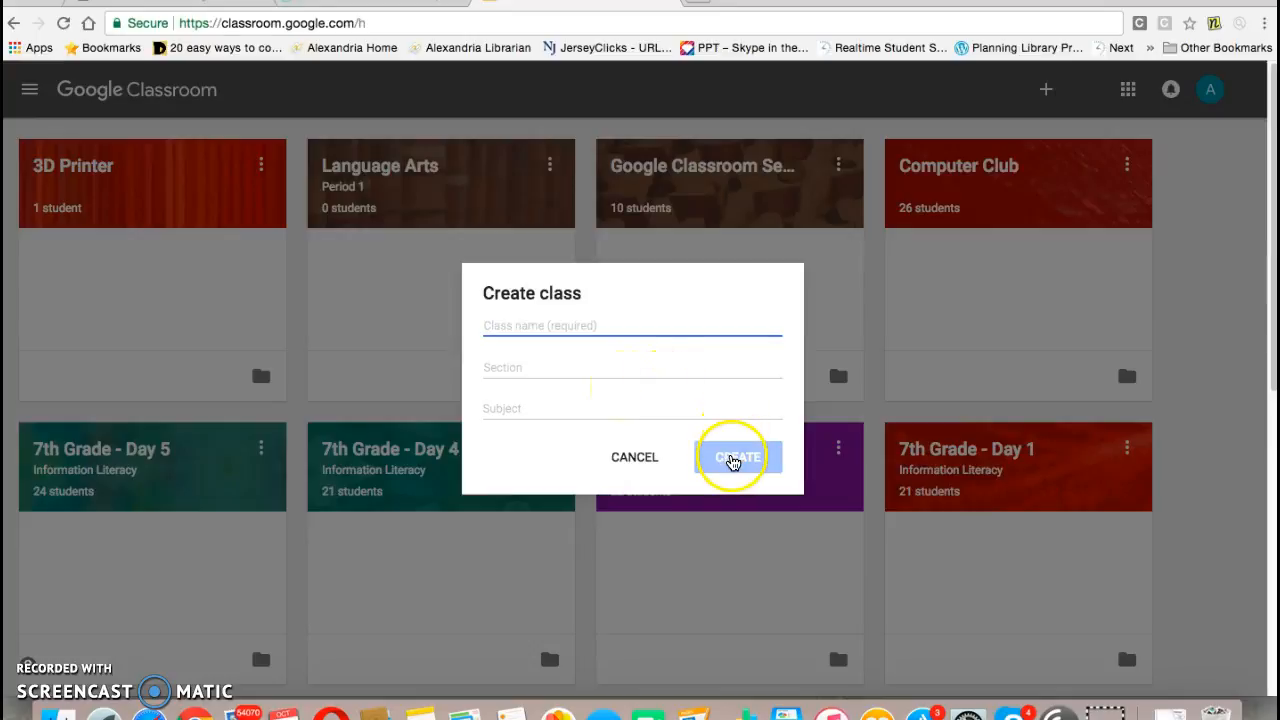
pyautogui.click(648, 461)
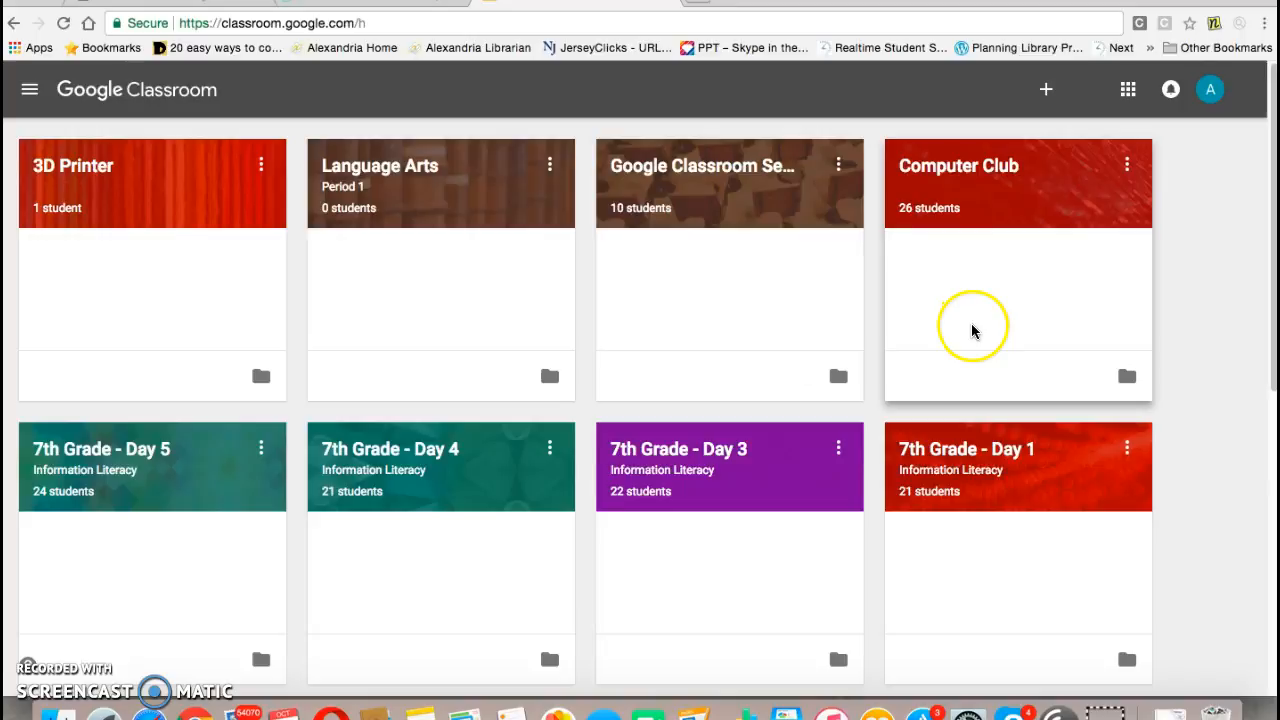
# Step: Open the 7th Grade - Day 1 Information Literacy class
pyautogui.click(968, 456)
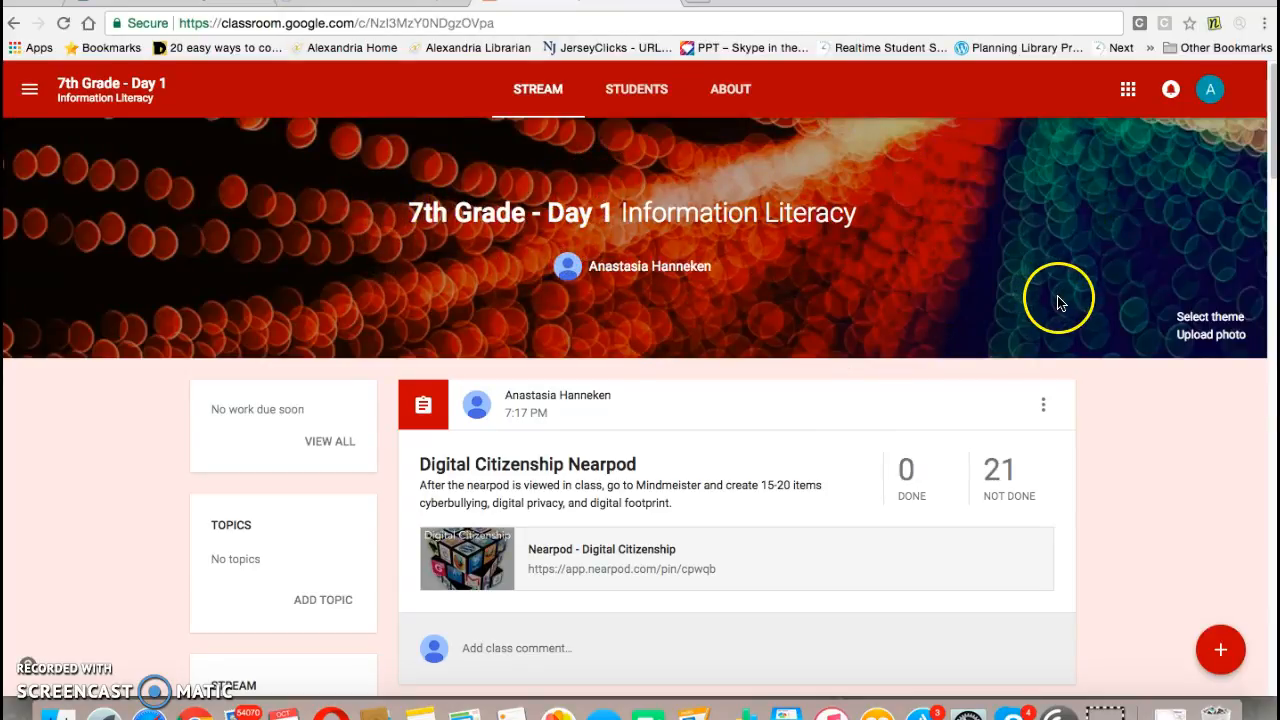
pyautogui.click(1205, 318)
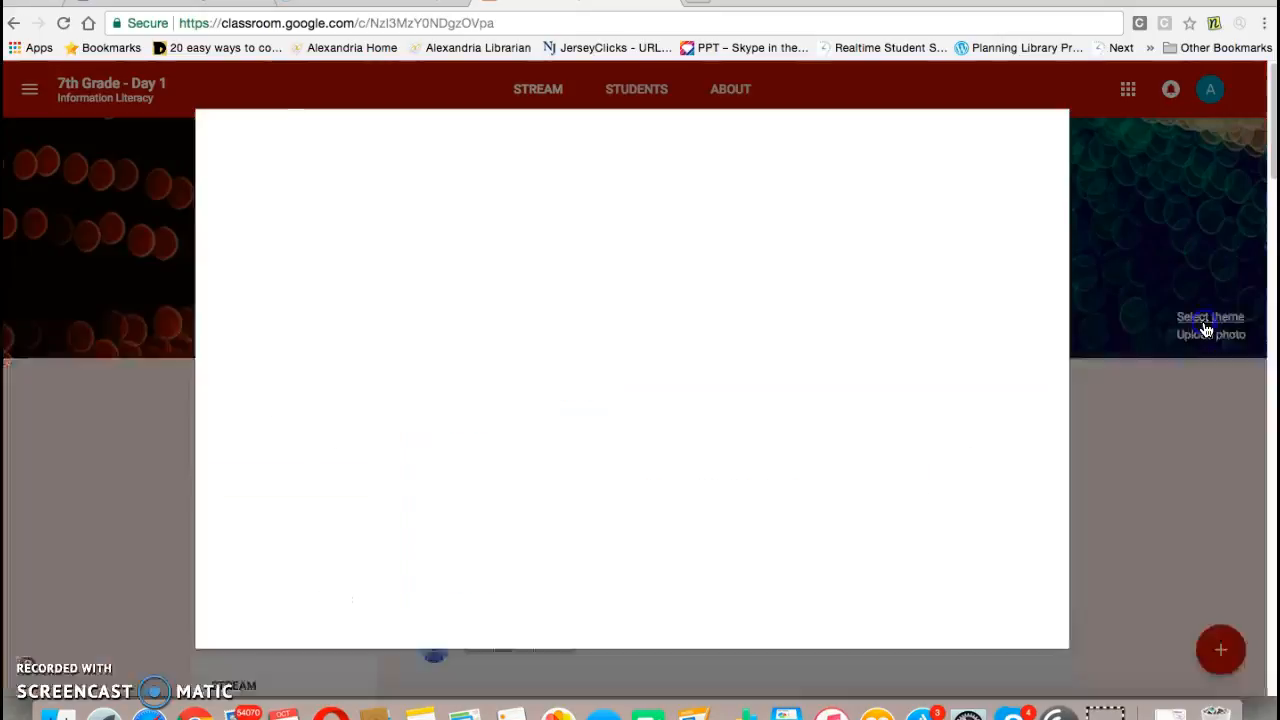
pyautogui.click(783, 385)
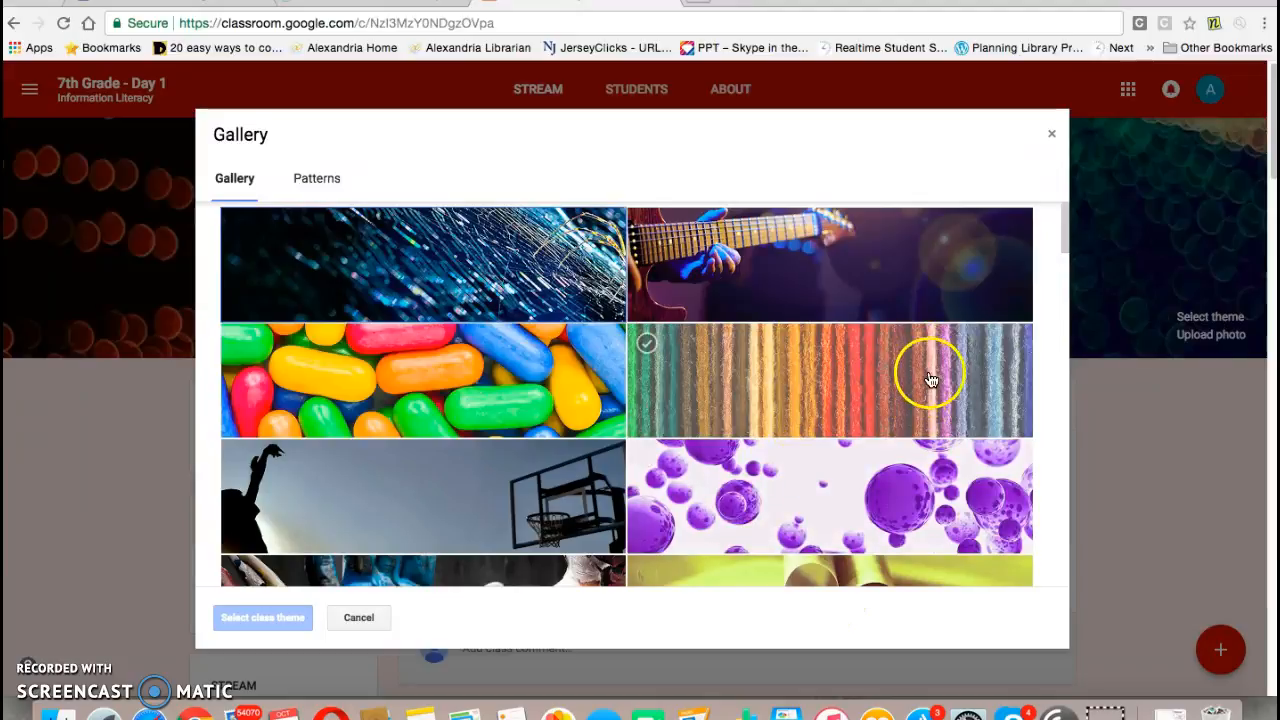
pyautogui.click(872, 395)
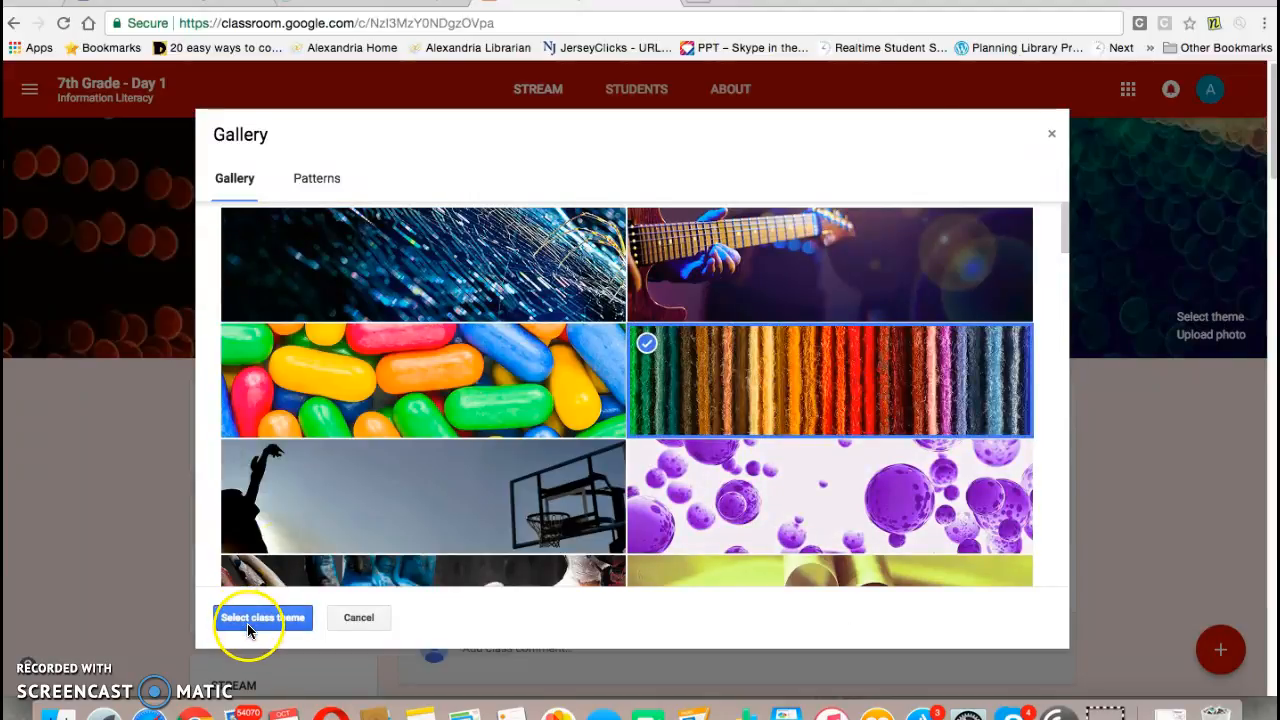
pyautogui.click(1054, 139)
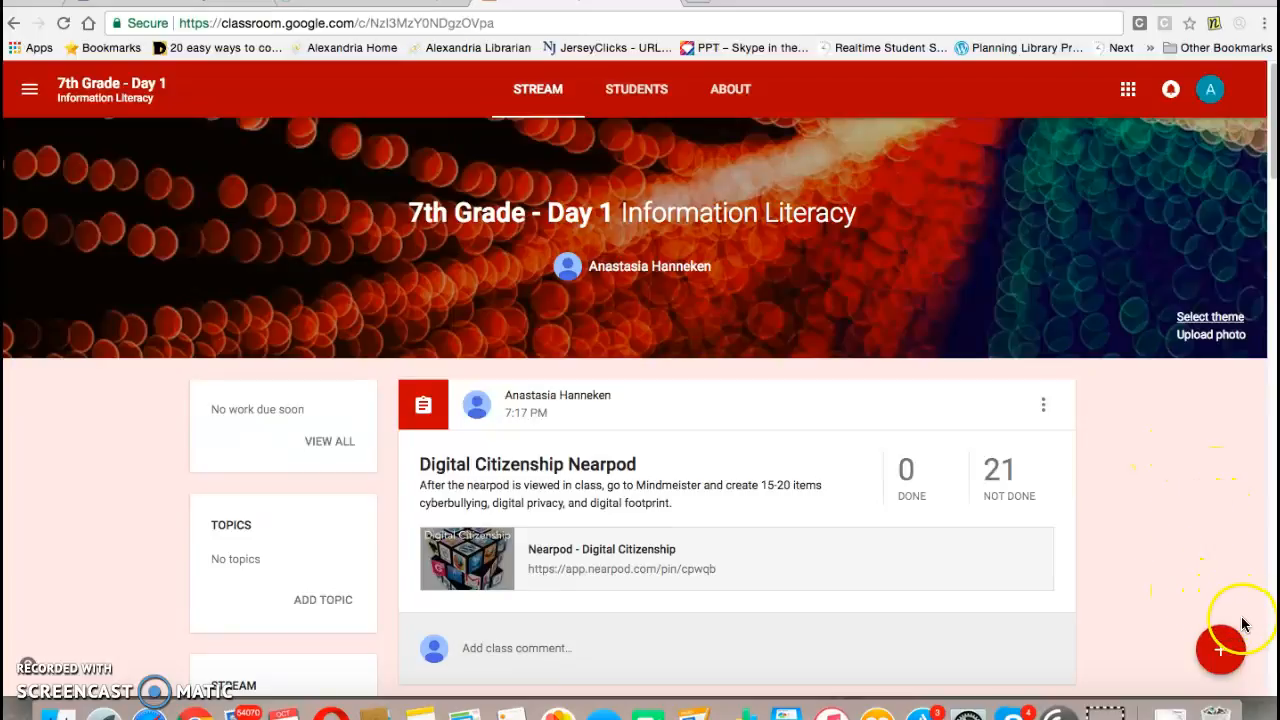
# Step: Start a new announcement and examine its message field and topic options
pyautogui.moveTo(1218, 652)
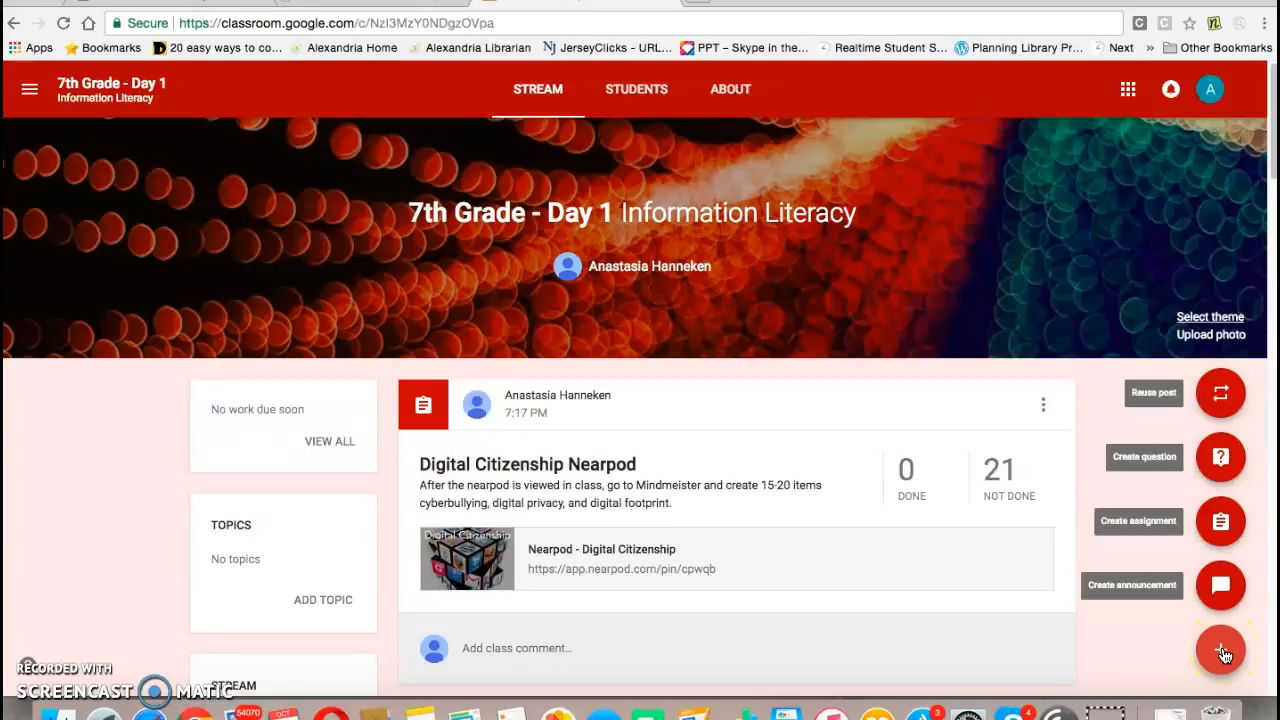
pyautogui.click(1217, 585)
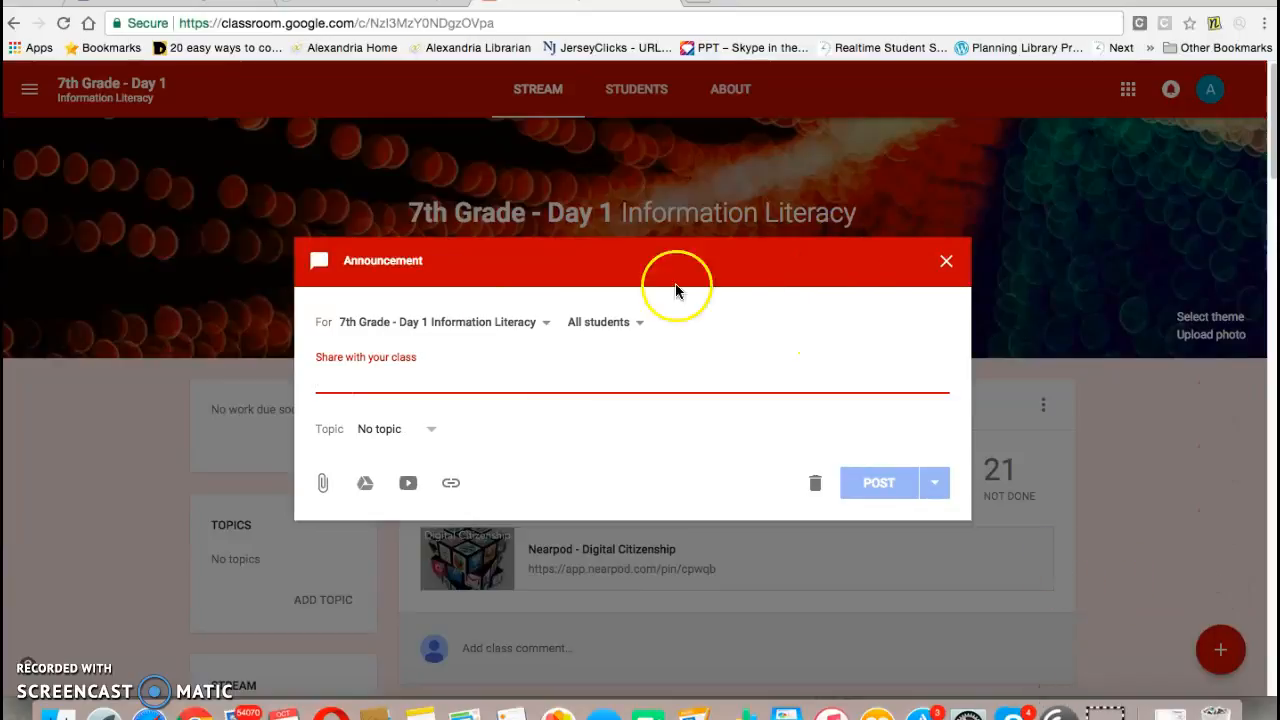
pyautogui.click(349, 381)
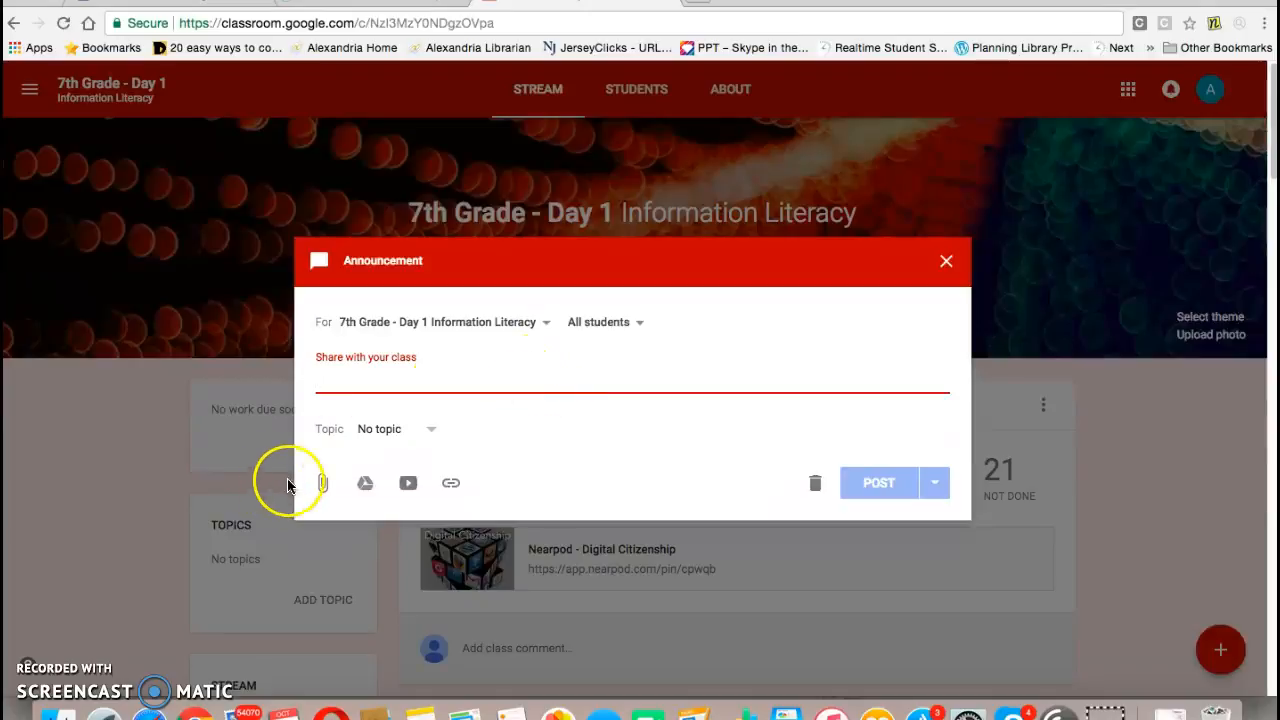
pyautogui.click(433, 435)
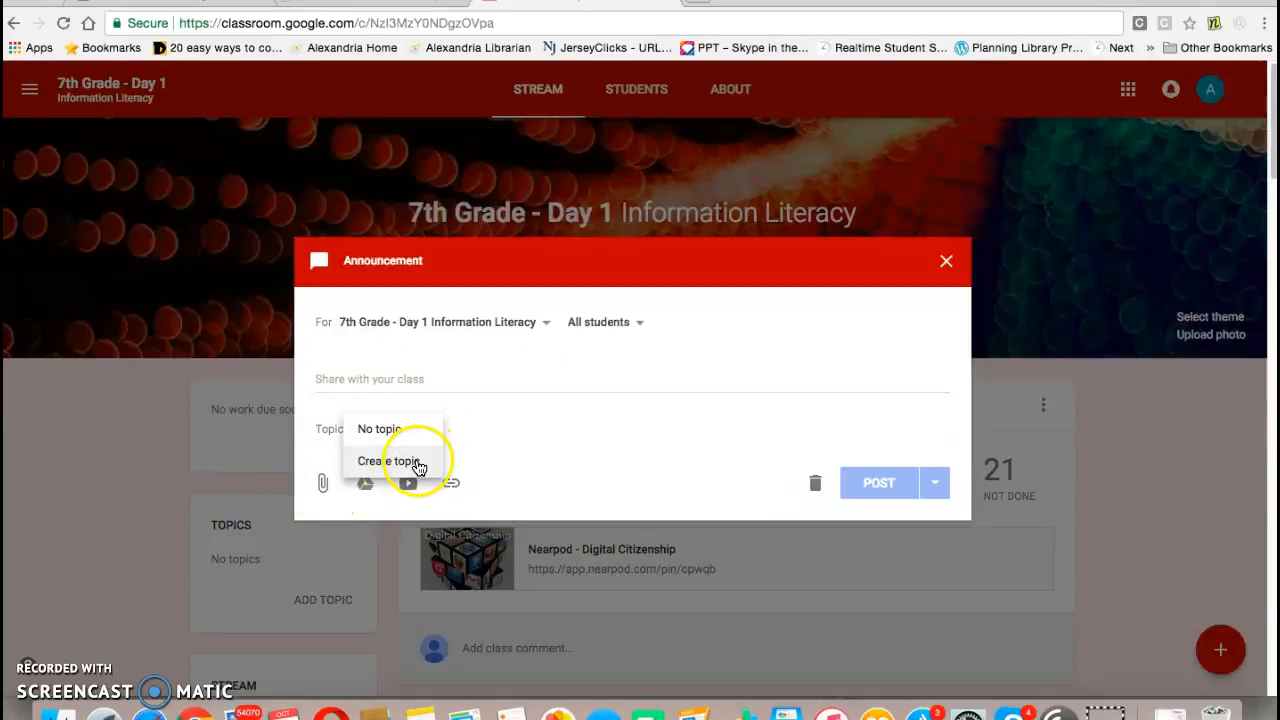
pyautogui.click(503, 437)
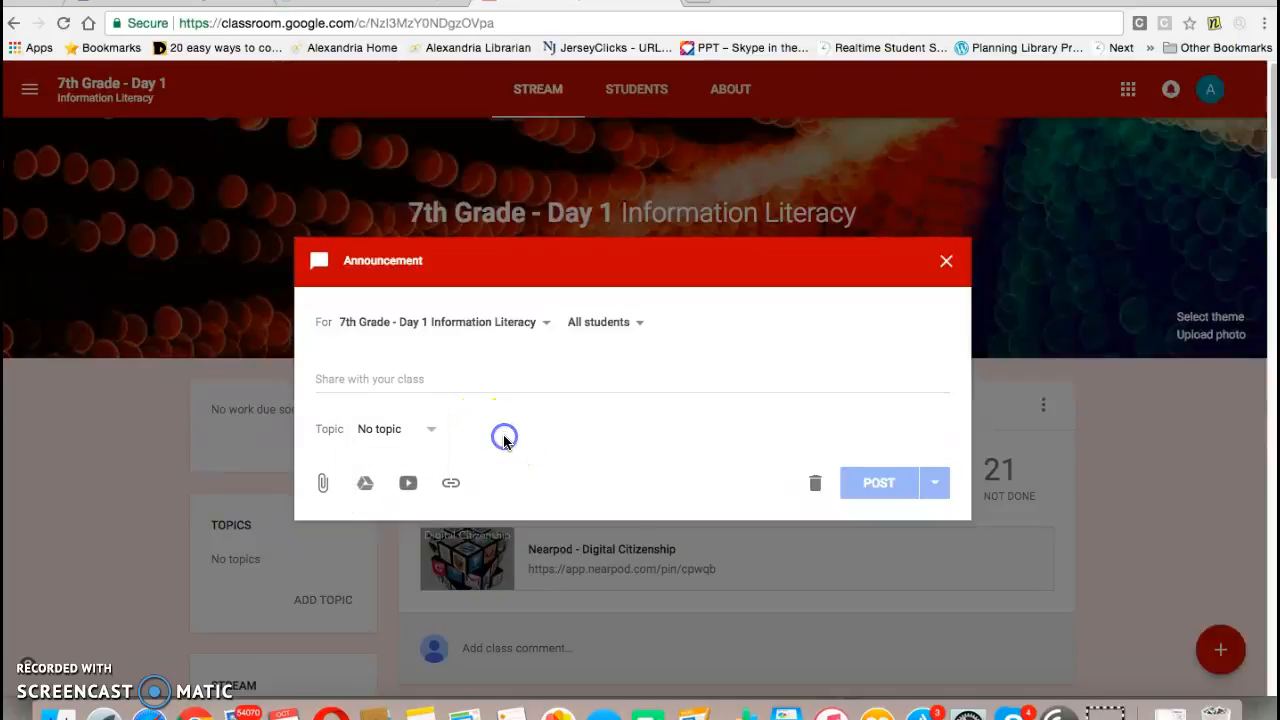
# Step: Examine the announcement's file upload, Google Drive, YouTube video and link attachment dialogs
pyautogui.click(327, 485)
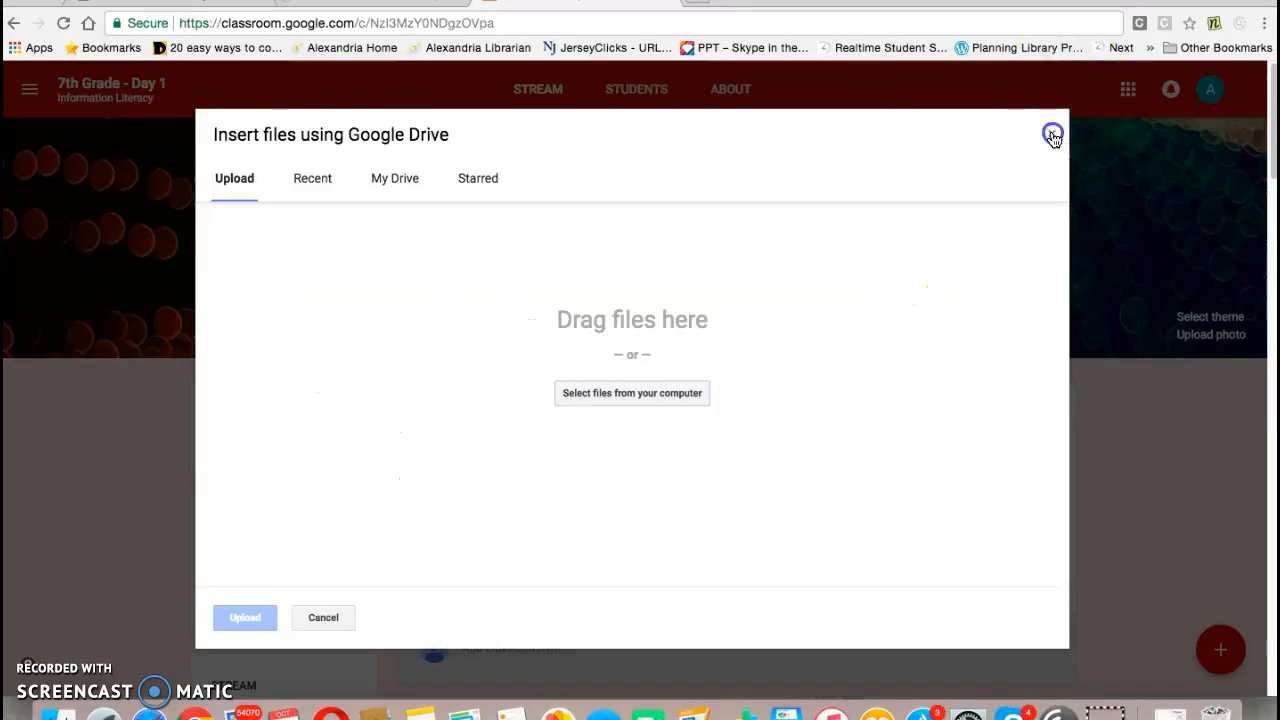
pyautogui.click(1053, 137)
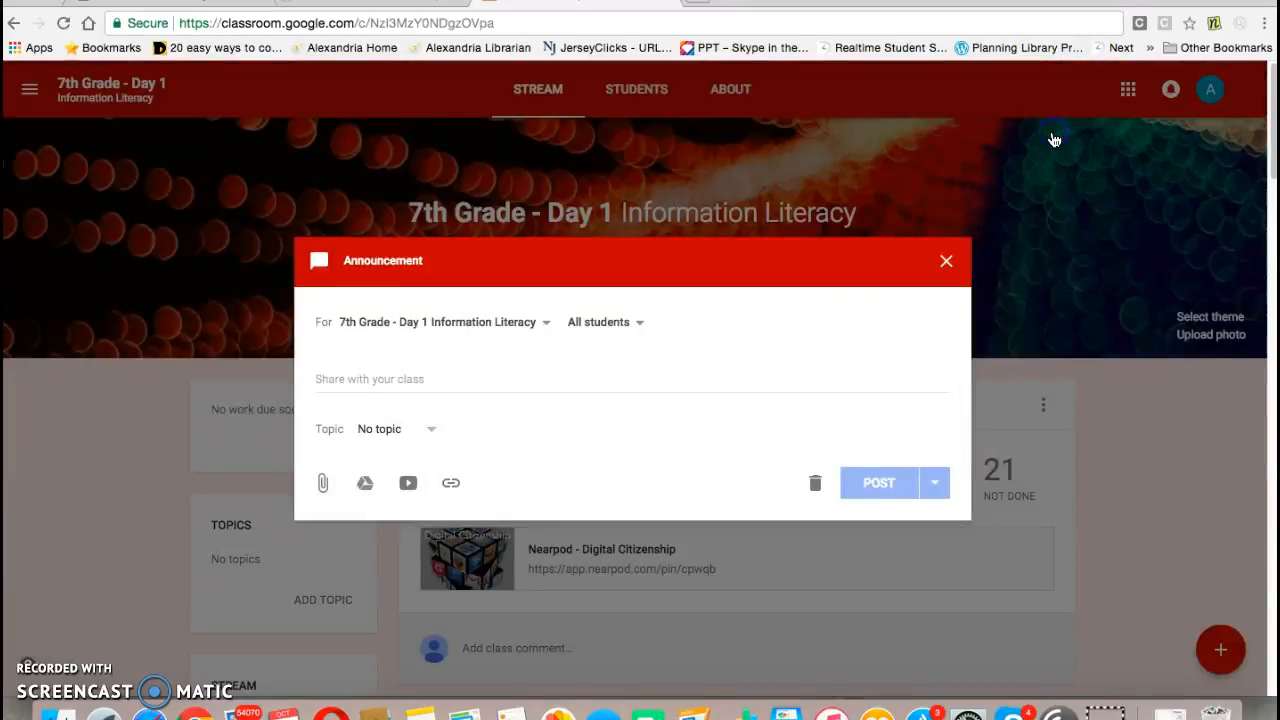
pyautogui.click(366, 484)
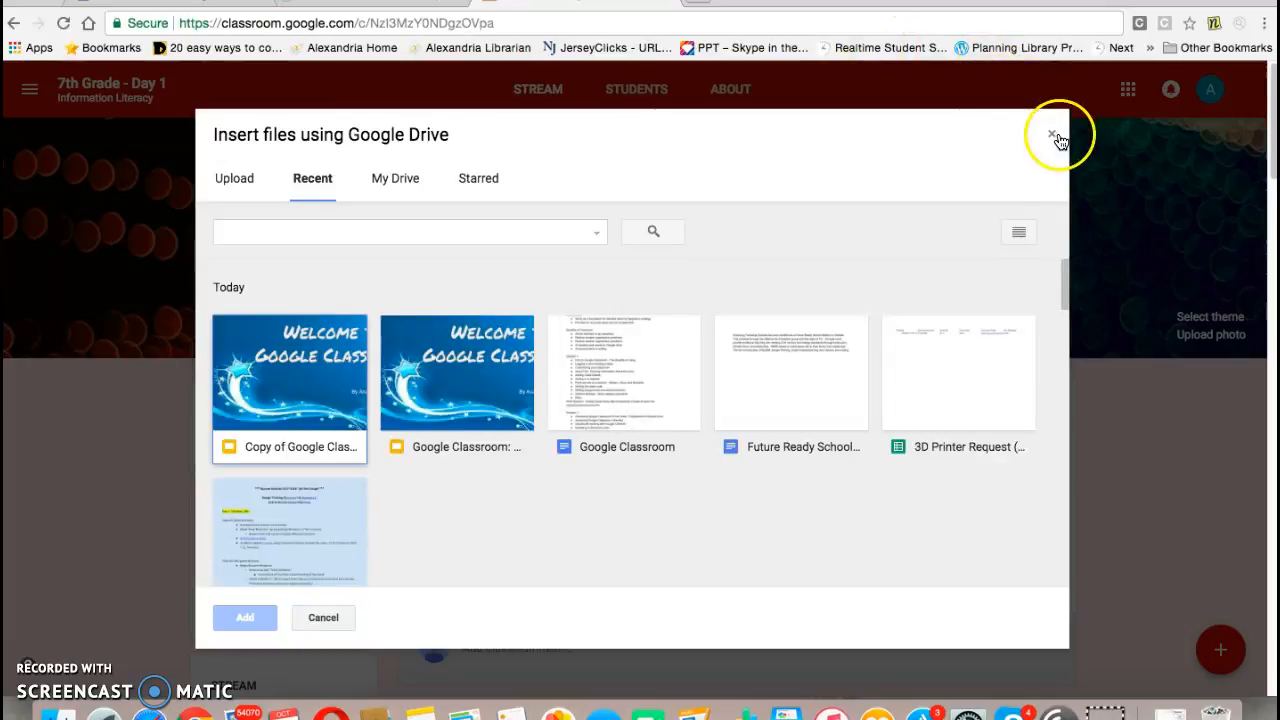
pyautogui.click(1053, 136)
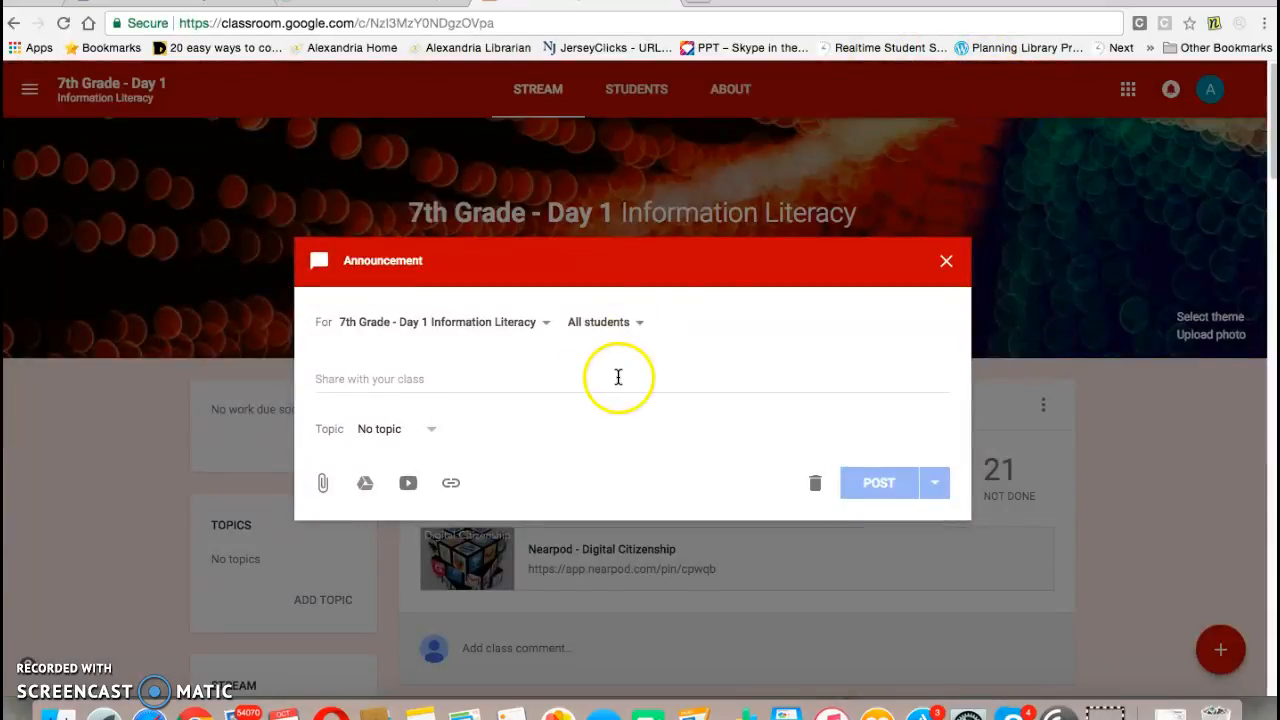
pyautogui.click(408, 485)
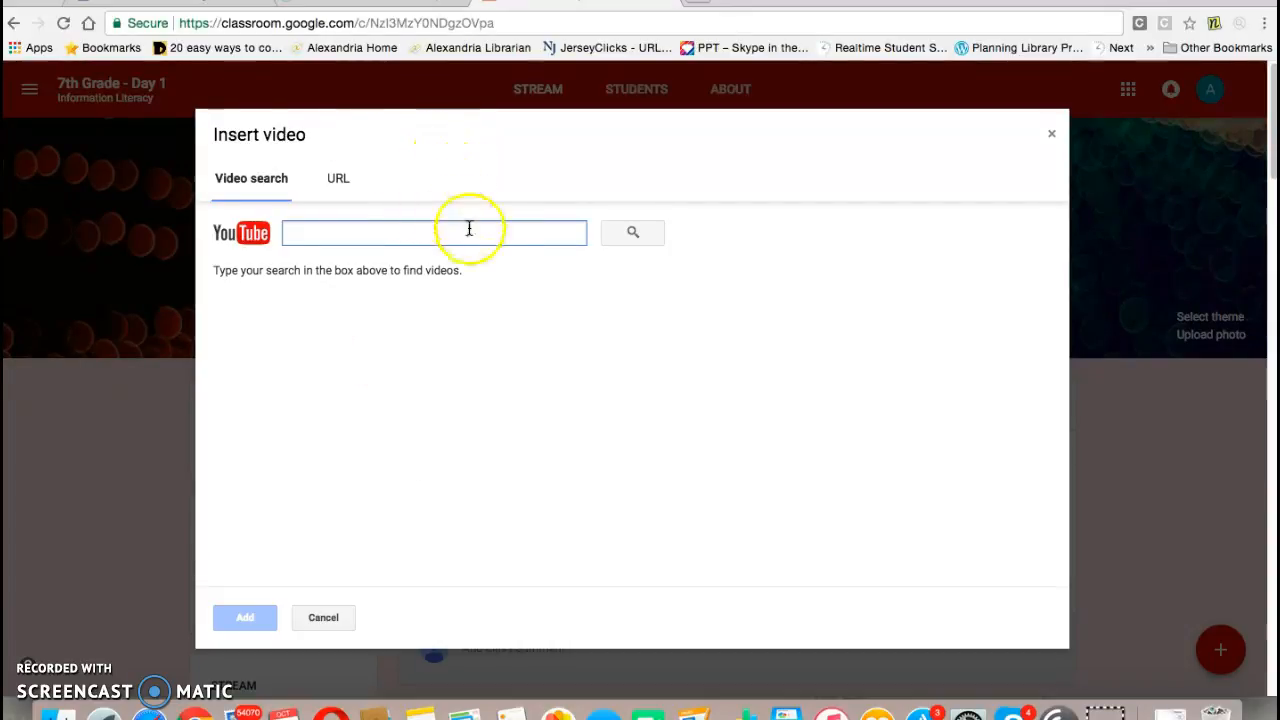
pyautogui.click(1051, 134)
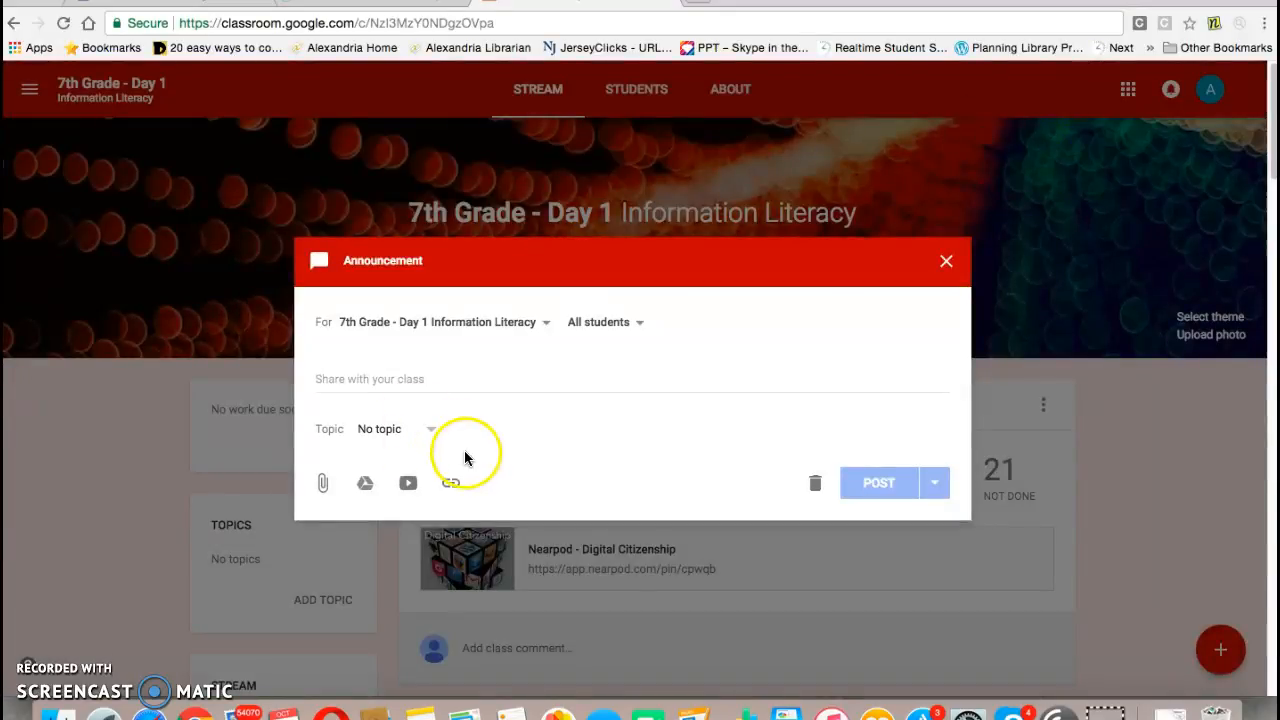
pyautogui.click(452, 484)
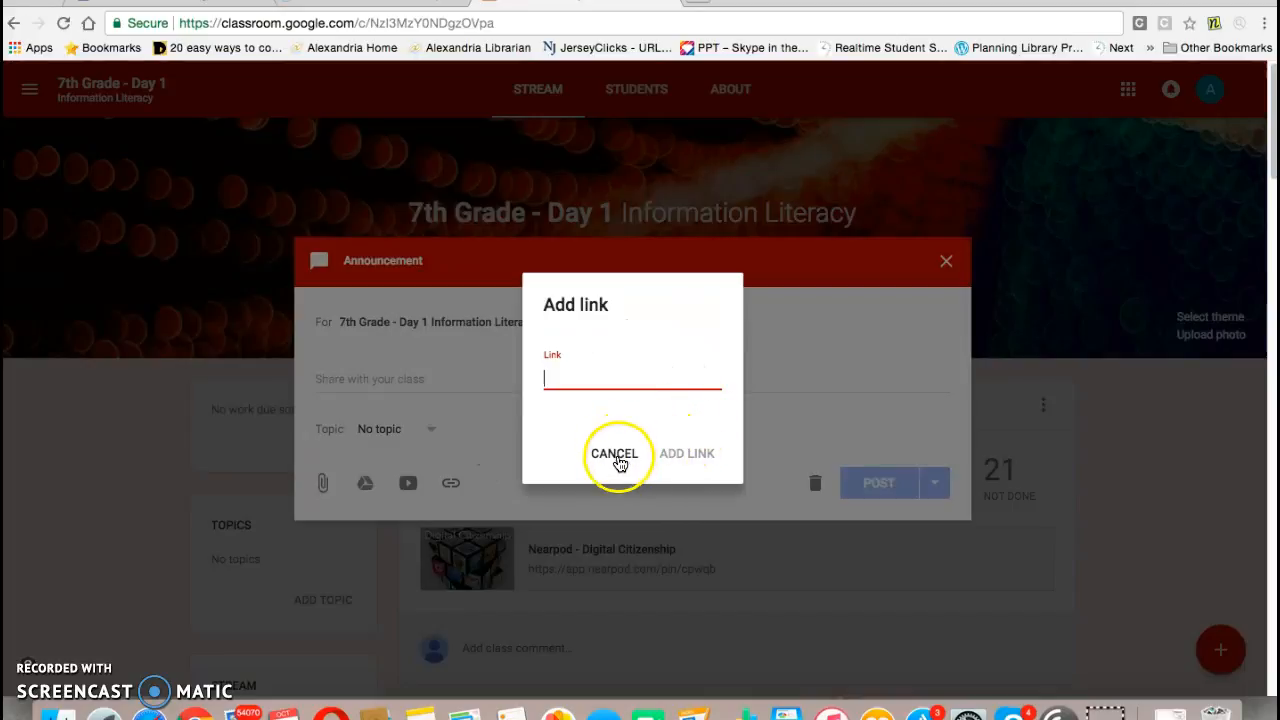
pyautogui.click(618, 456)
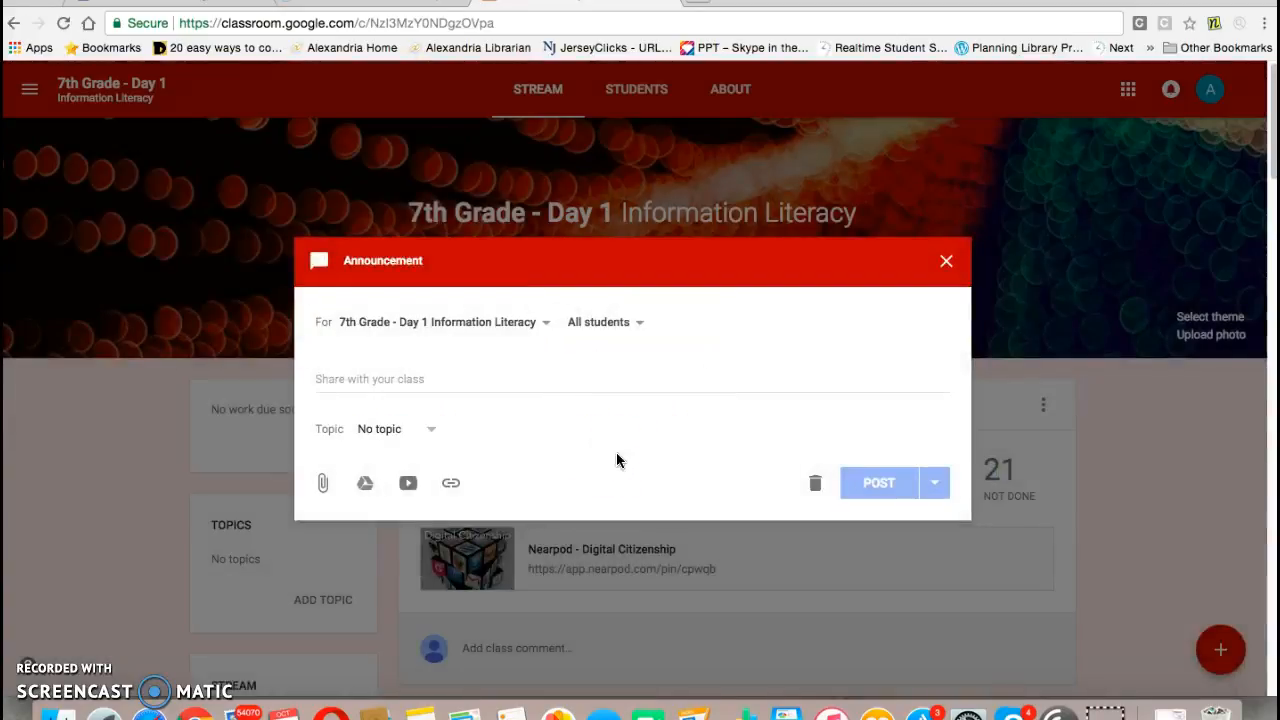
# Step: Examine the announcement's class and student recipient lists, then close the announcement
pyautogui.click(547, 325)
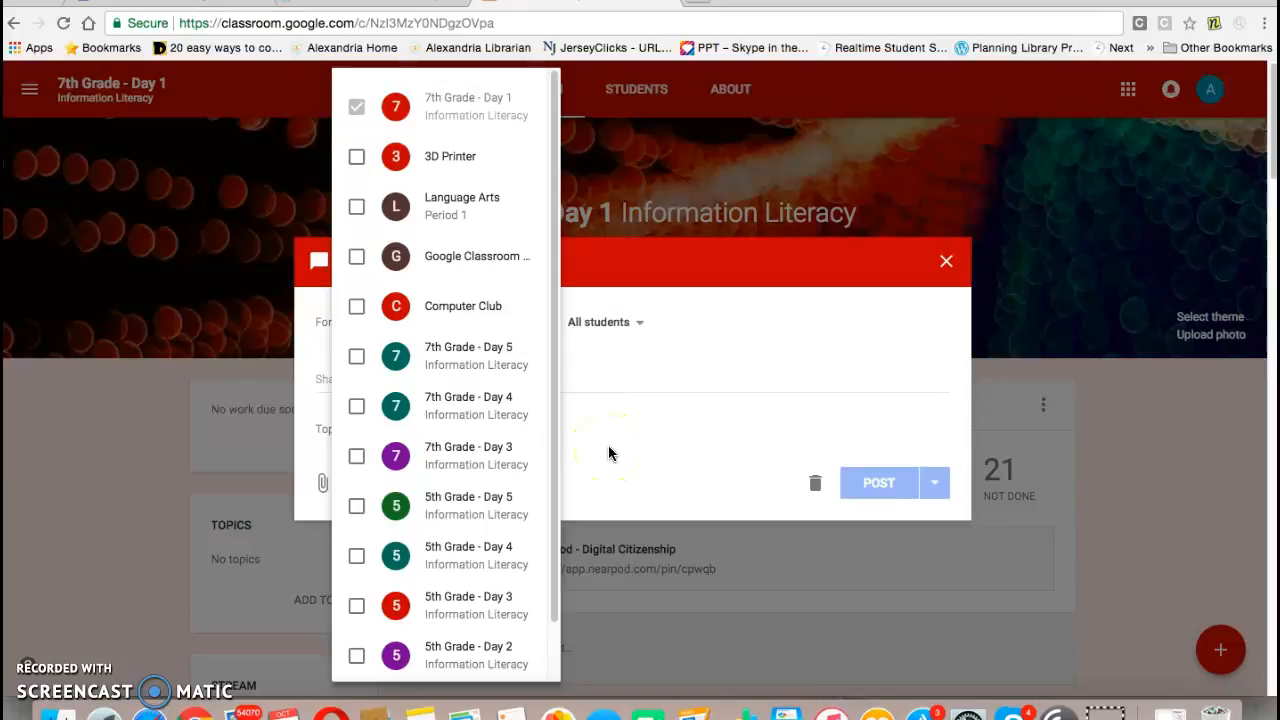
pyautogui.click(608, 440)
pyautogui.click(608, 440)
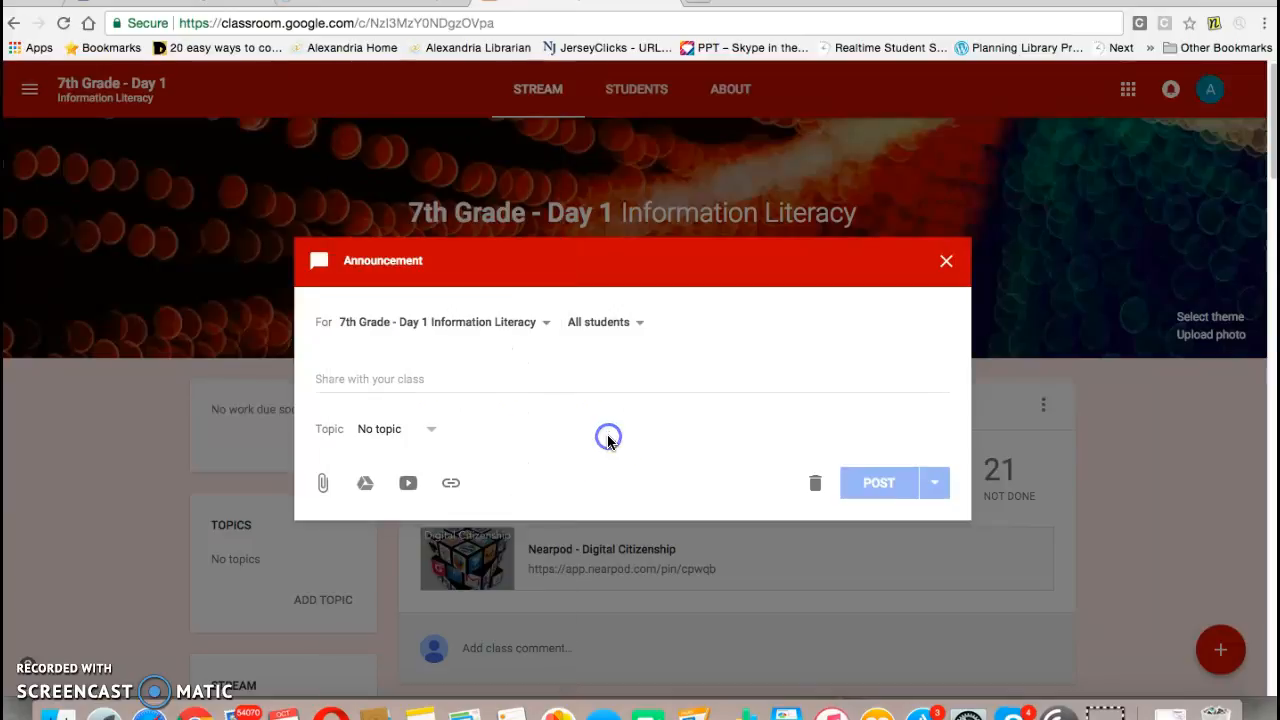
pyautogui.click(634, 329)
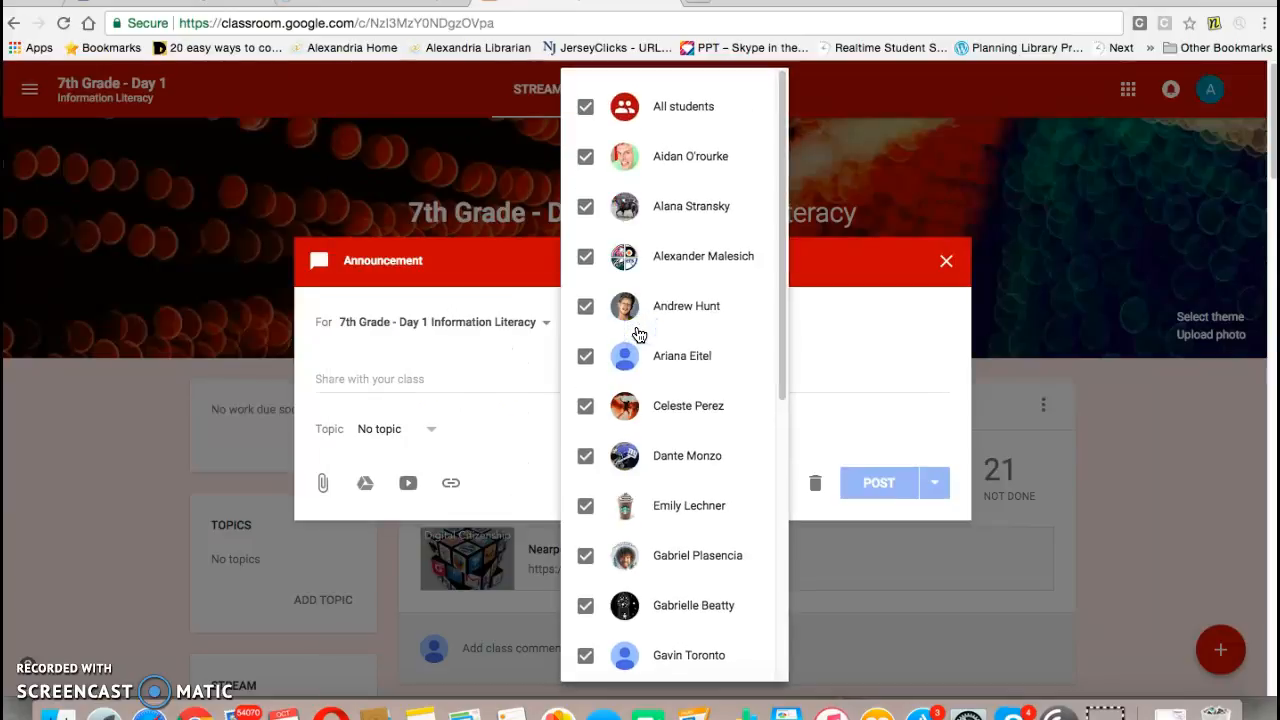
pyautogui.click(834, 362)
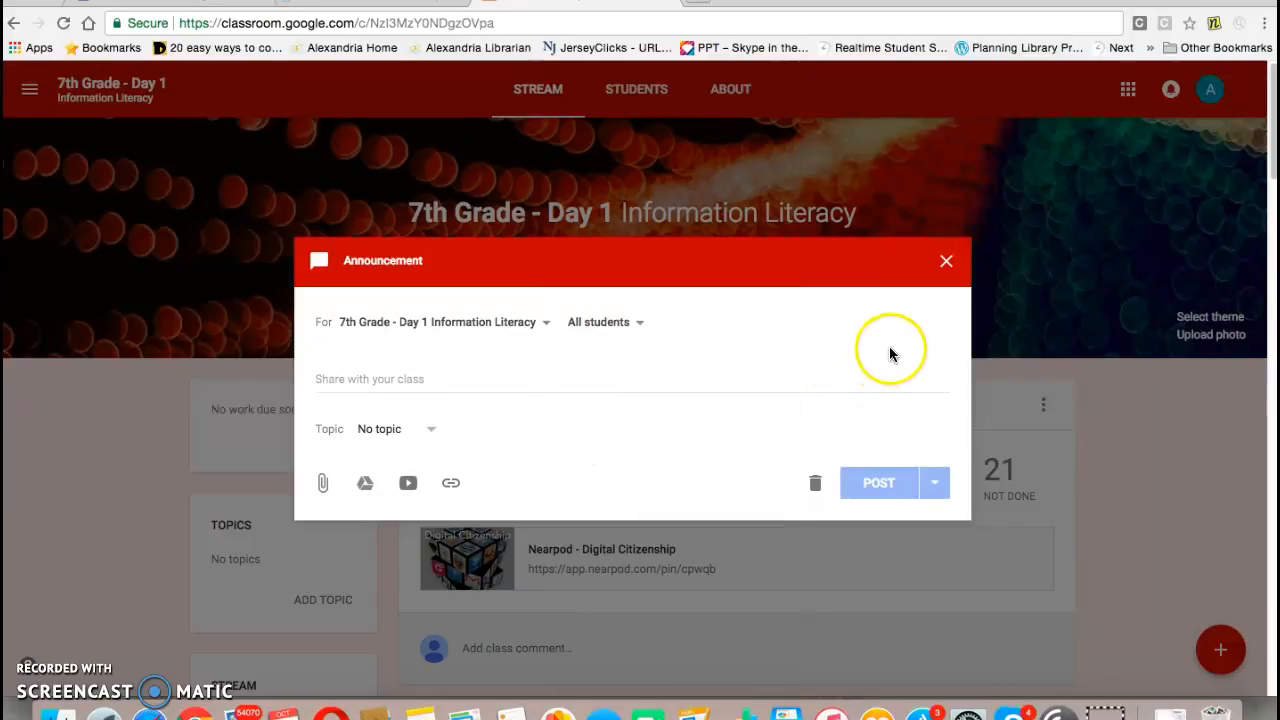
pyautogui.click(948, 262)
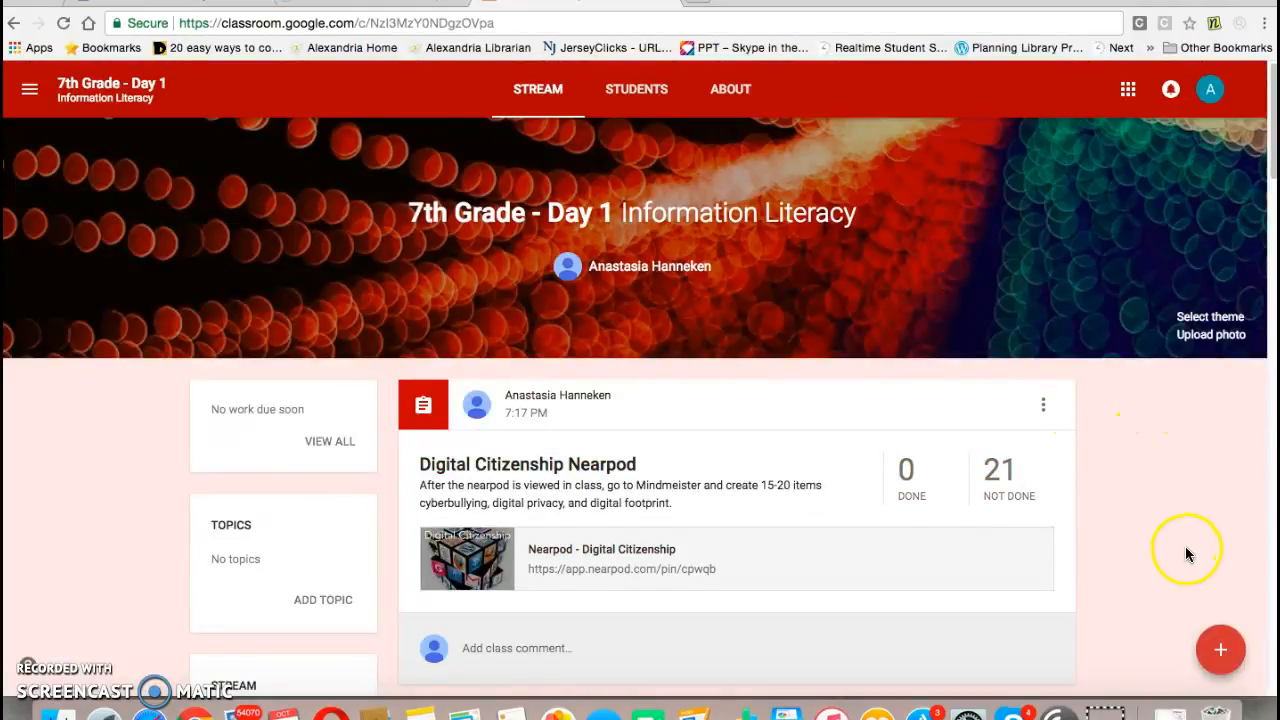
# Step: Create a new assignment titled Digital Citizen PSA Video
pyautogui.moveTo(1218, 648)
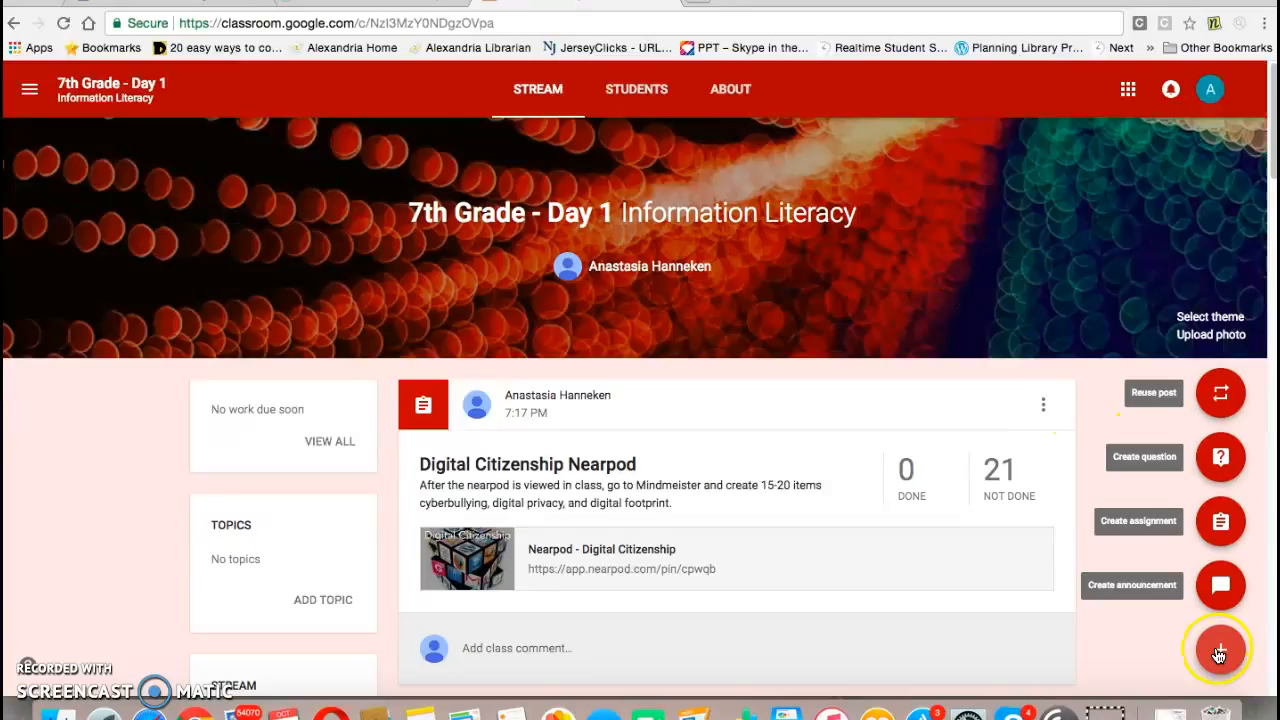
pyautogui.click(1220, 522)
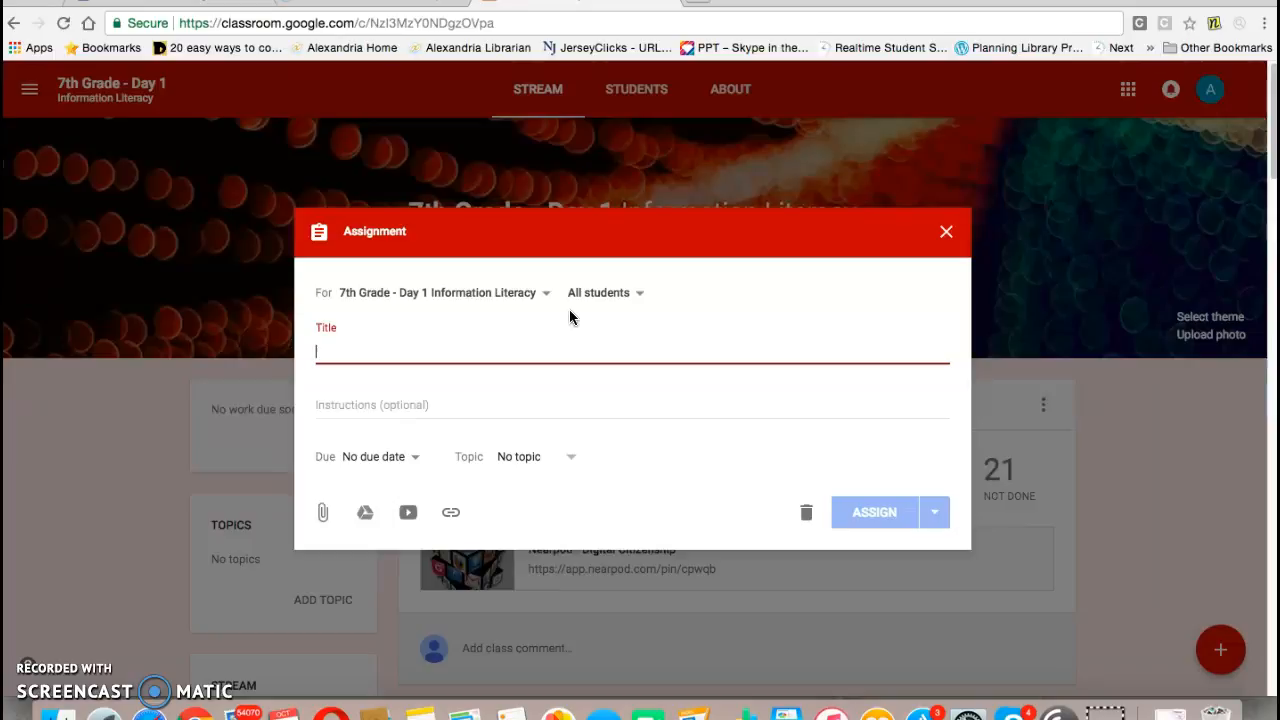
pyautogui.write('Dg')
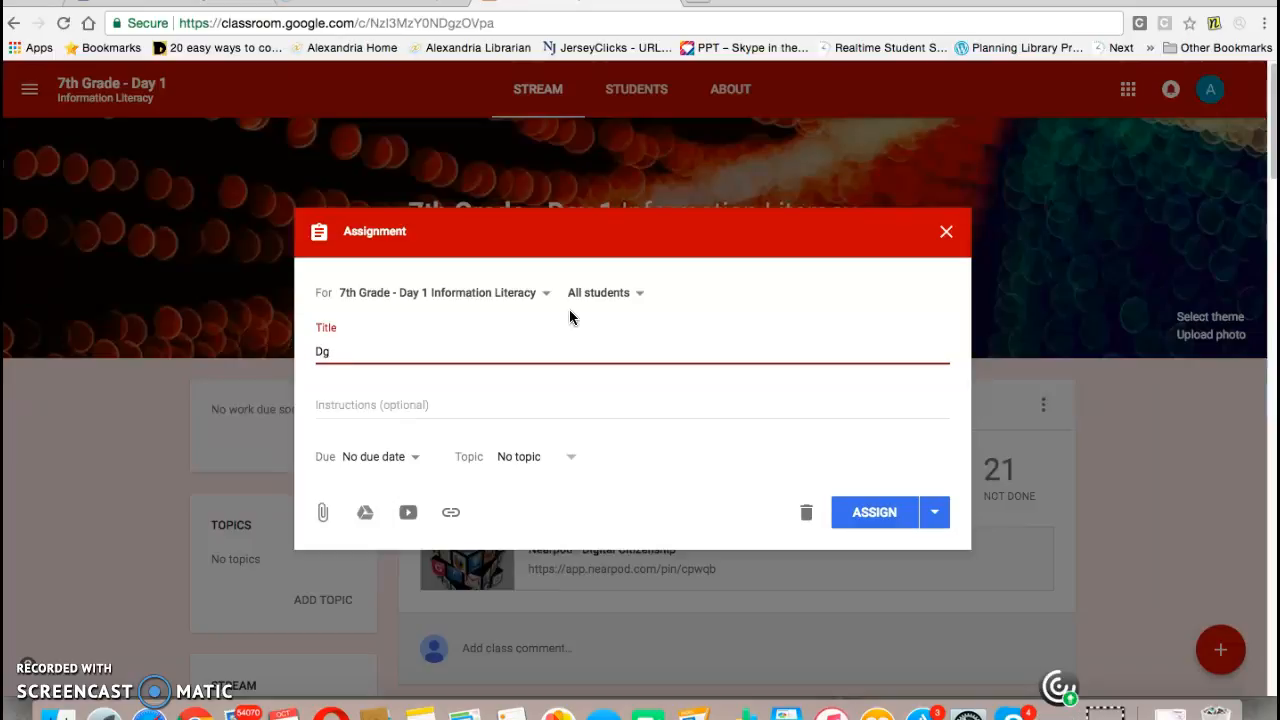
pyautogui.press('BackSpace')
pyautogui.write('igi')
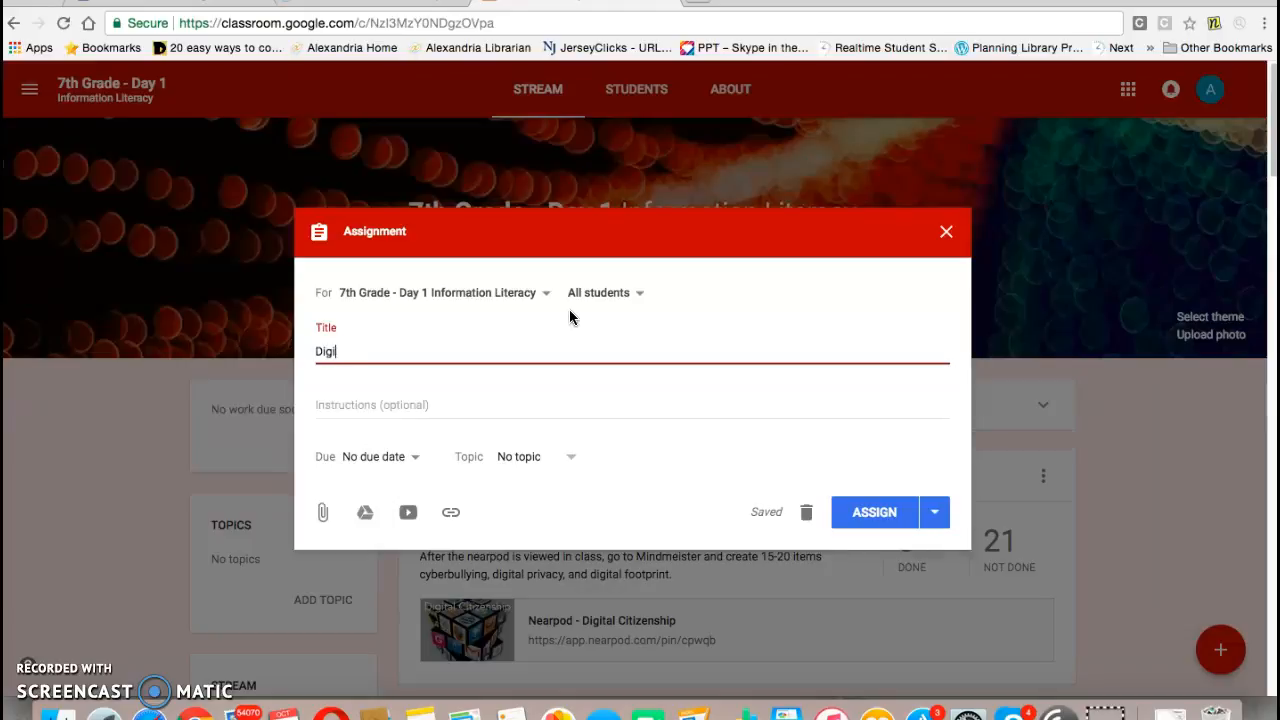
pyautogui.write('ytal Citizen PSA V')
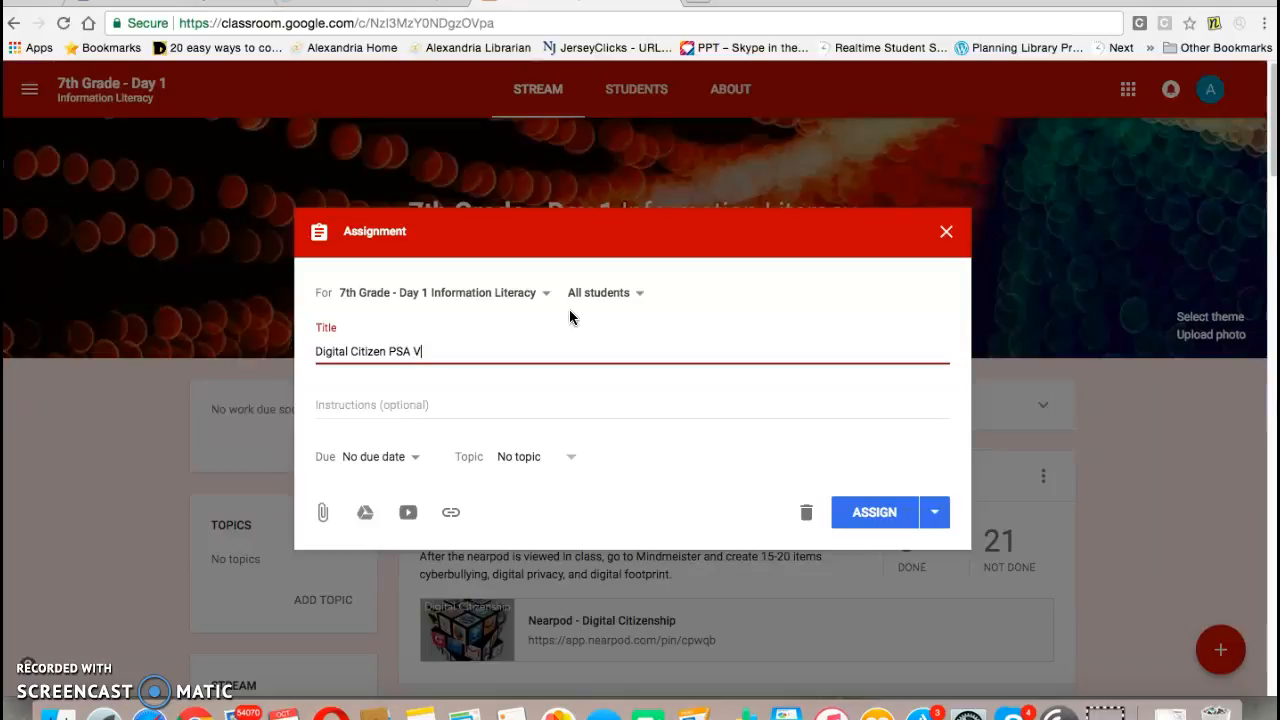
pyautogui.write('ideo')
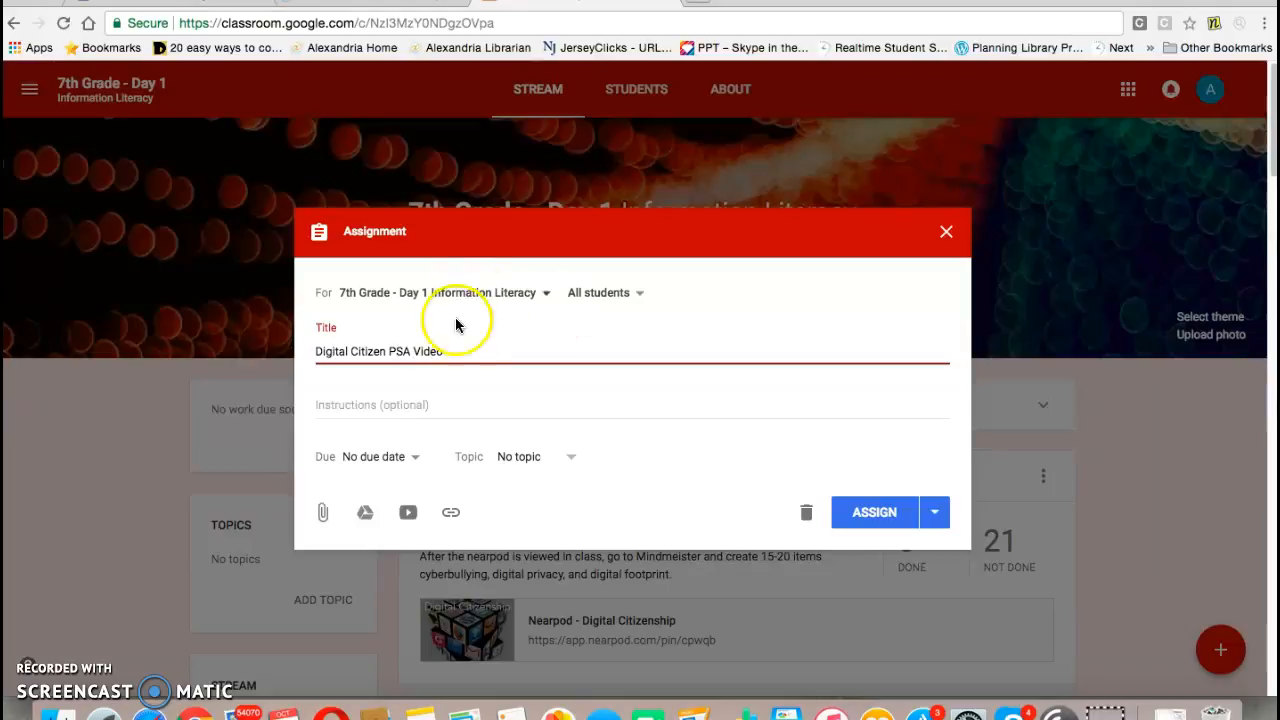
# Step: Enter the instructions: Use your graphic organizers to create a public service style video on digital citizenship using Animoto
pyautogui.click(419, 405)
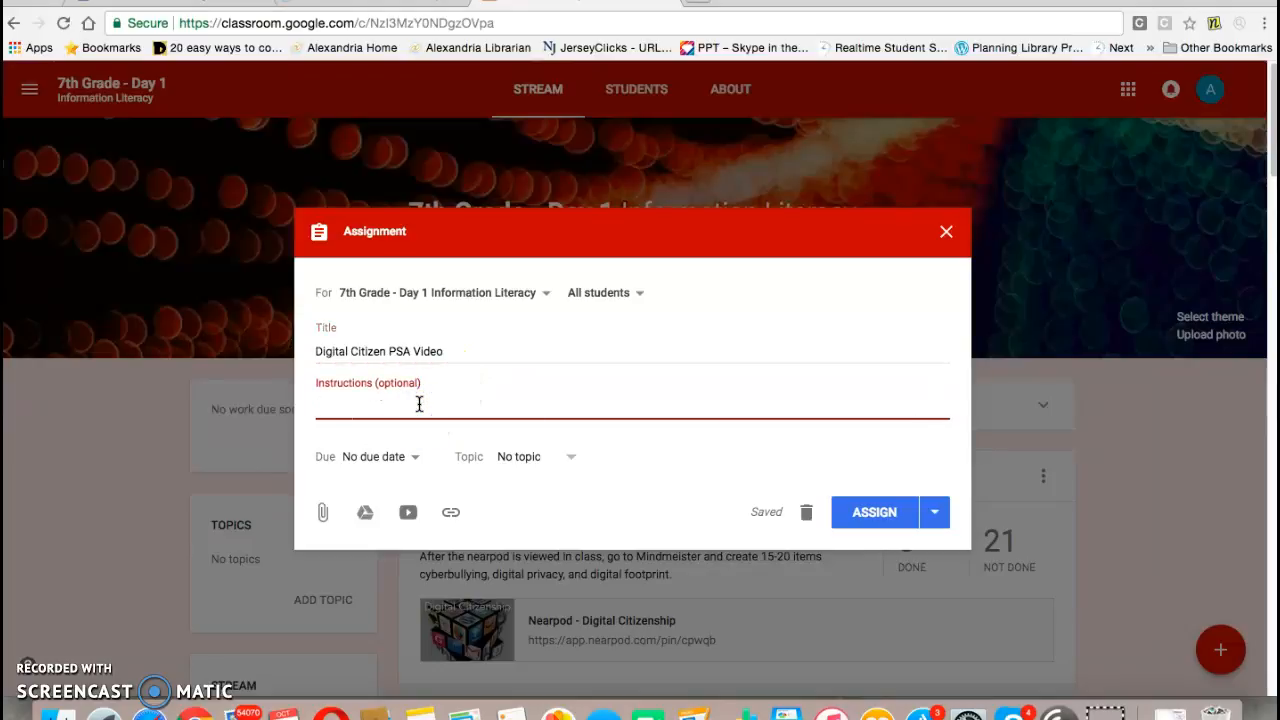
pyautogui.write('Use your graphic organizers to create a public servic')
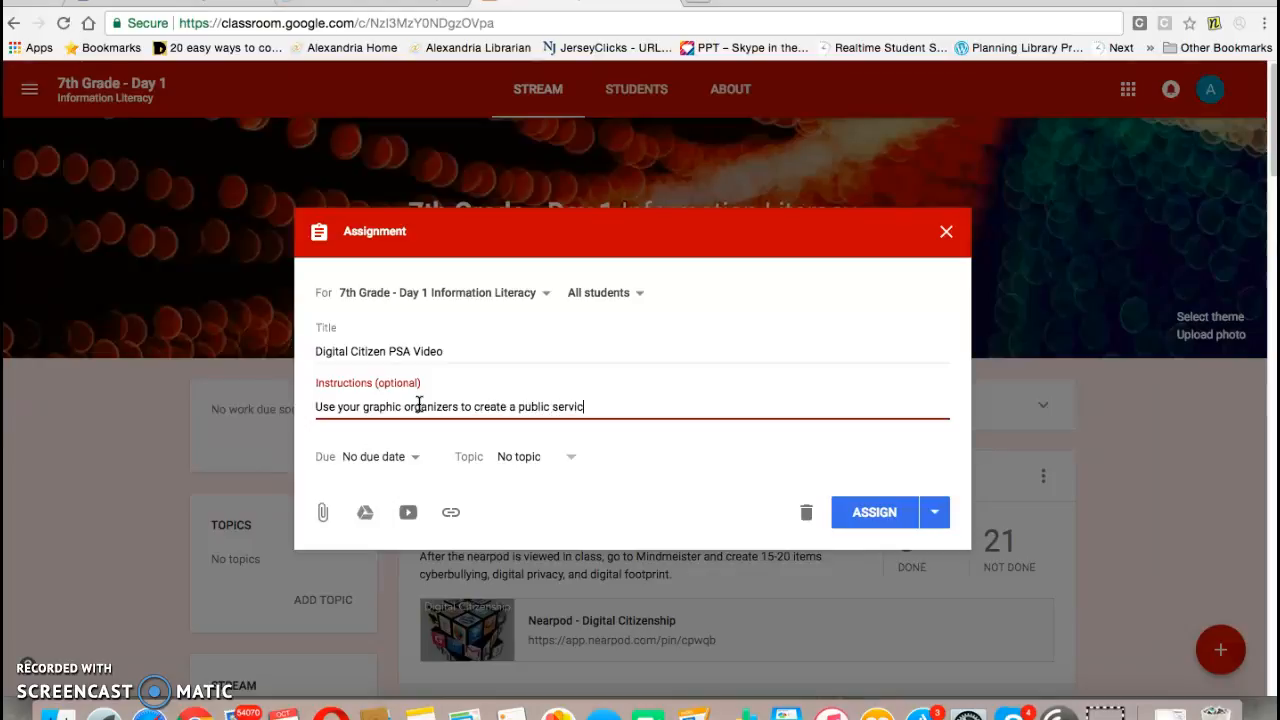
pyautogui.write('e style a')
pyautogui.write('video')
pyautogui.write(' using')
pyautogui.press('BackSpace')
pyautogui.press('BackSpace')
pyautogui.press('BackSpace')
pyautogui.write('on digital citizenship using Animoto')
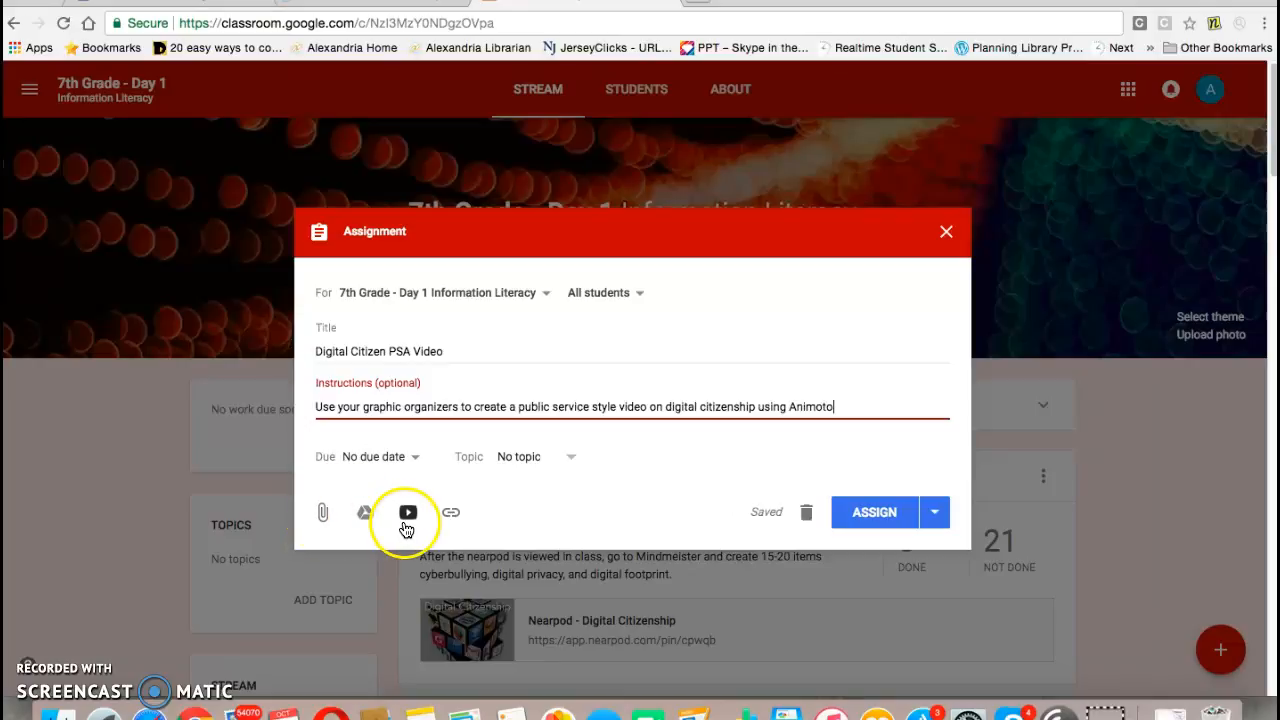
pyautogui.click(449, 513)
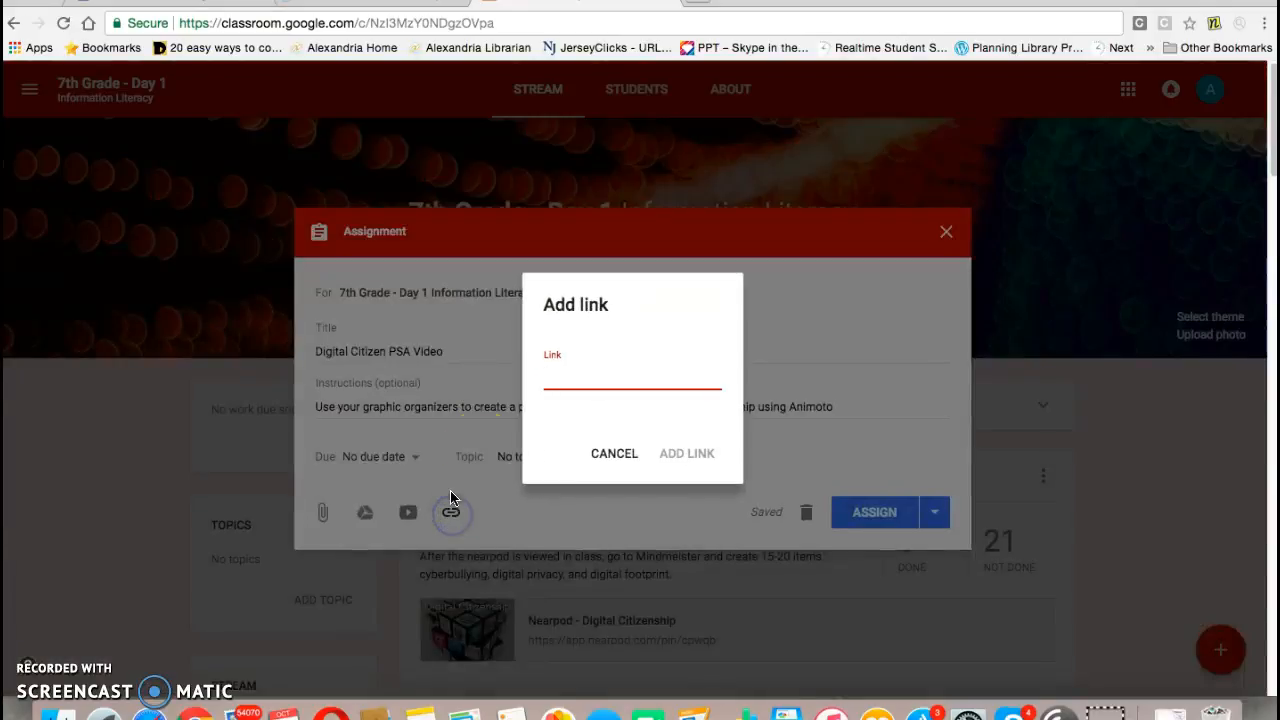
pyautogui.write('ww.')
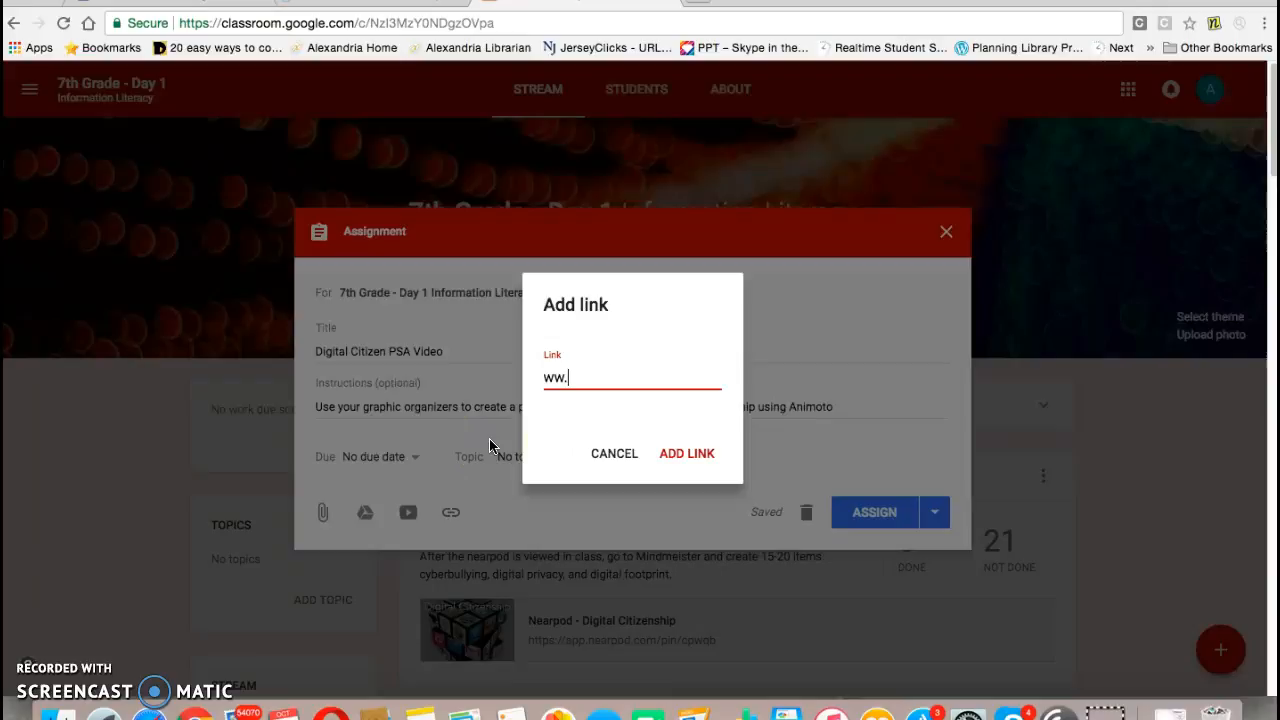
pyautogui.press('BackSpace')
pyautogui.write('w')
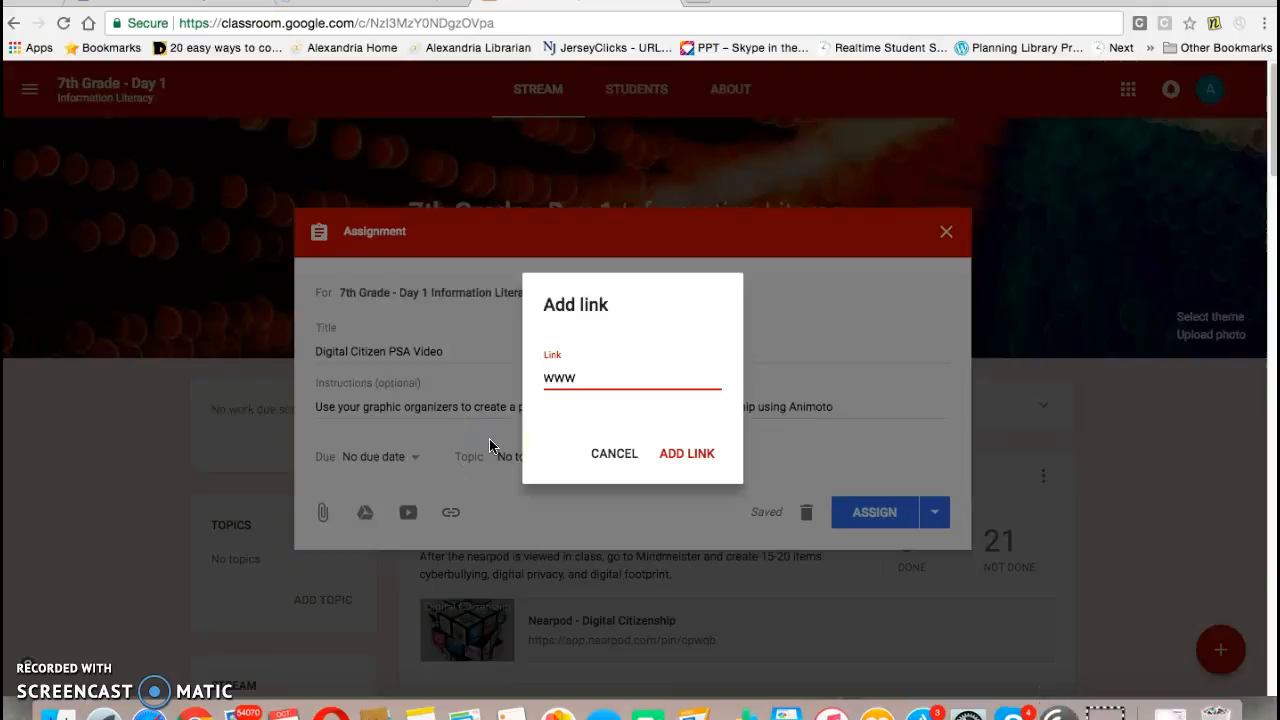
pyautogui.write('.animoto.com')
pyautogui.click(689, 453)
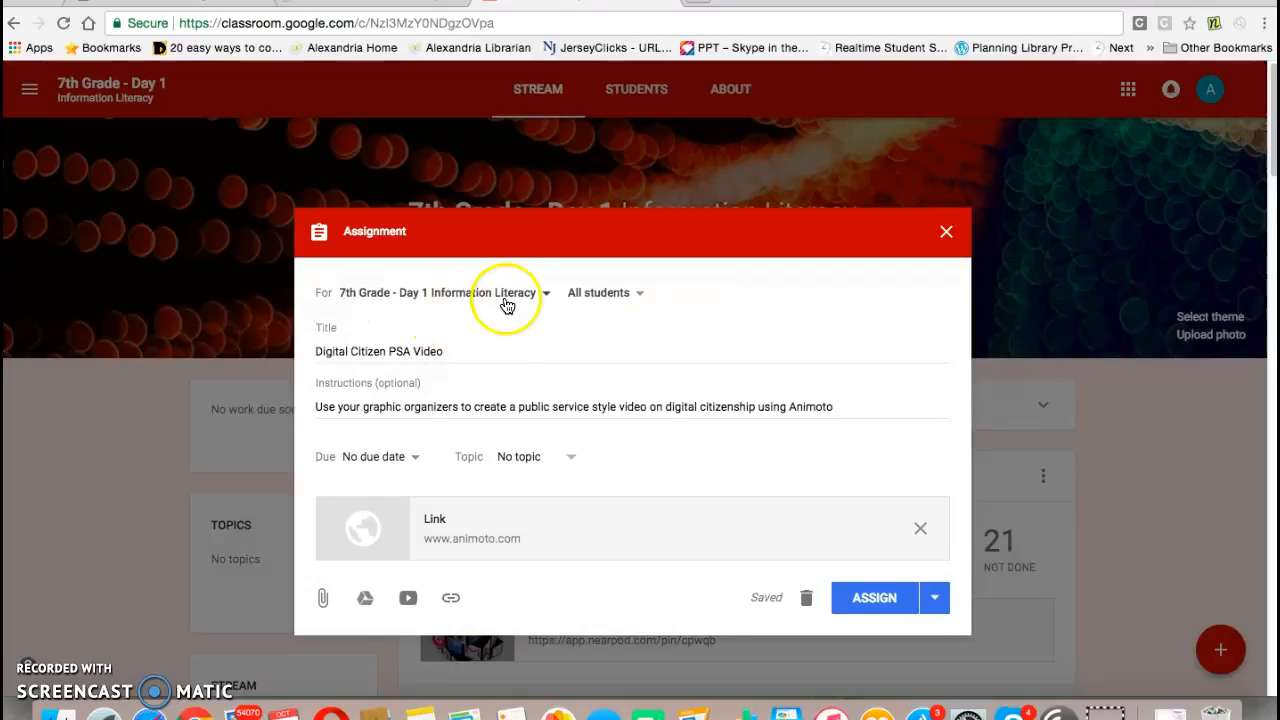
# Step: Check the class and student recipient lists, then assign the Digital Citizen PSA Video assignment
pyautogui.click(537, 302)
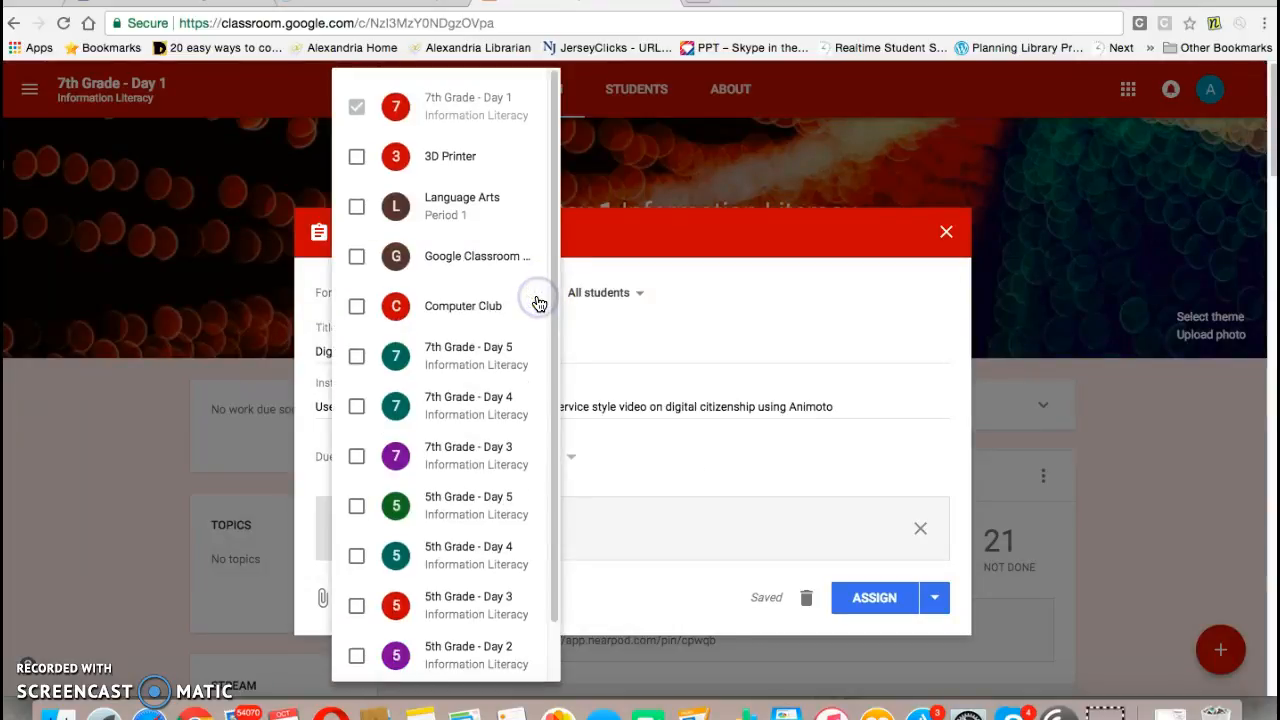
pyautogui.click(711, 341)
pyautogui.click(634, 294)
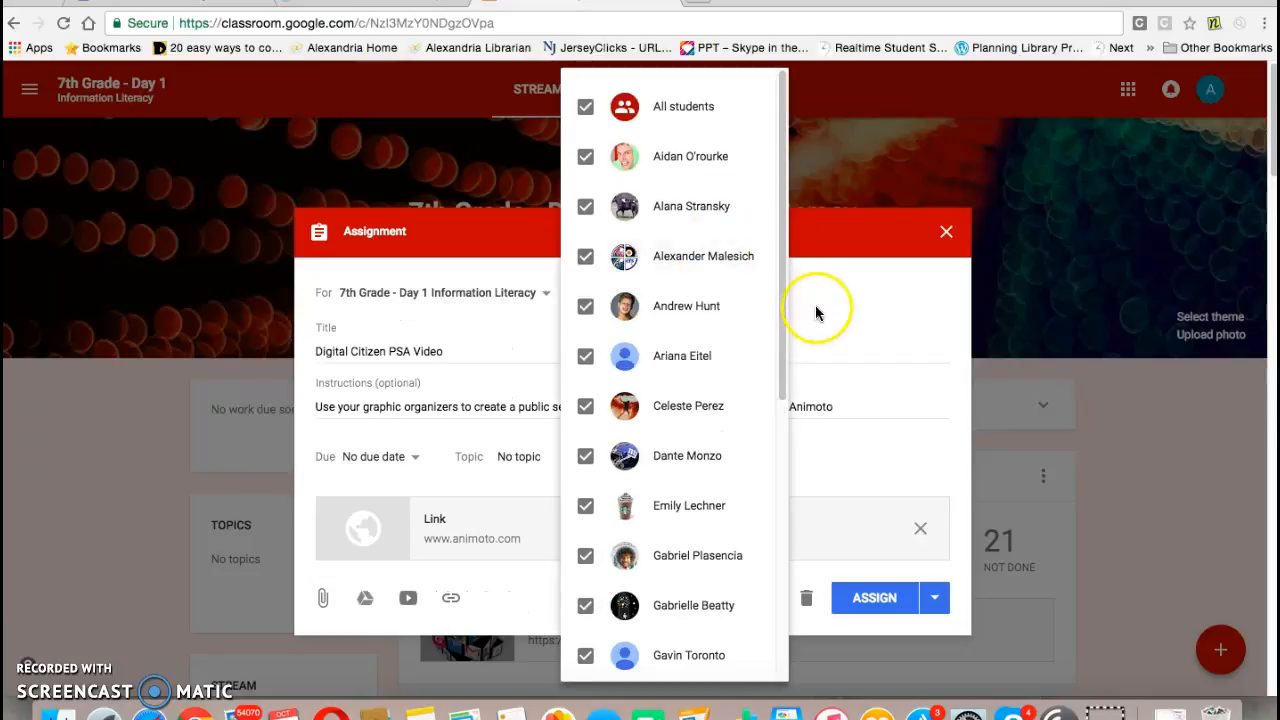
pyautogui.click(865, 342)
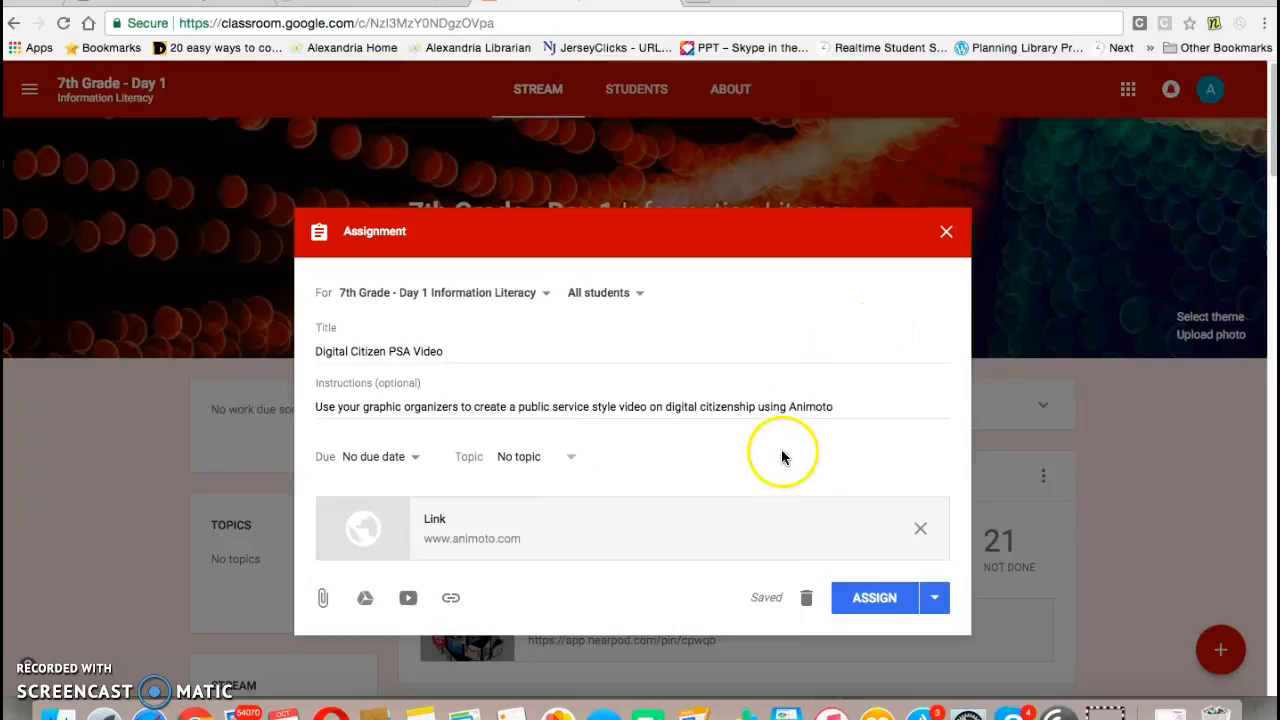
pyautogui.click(874, 602)
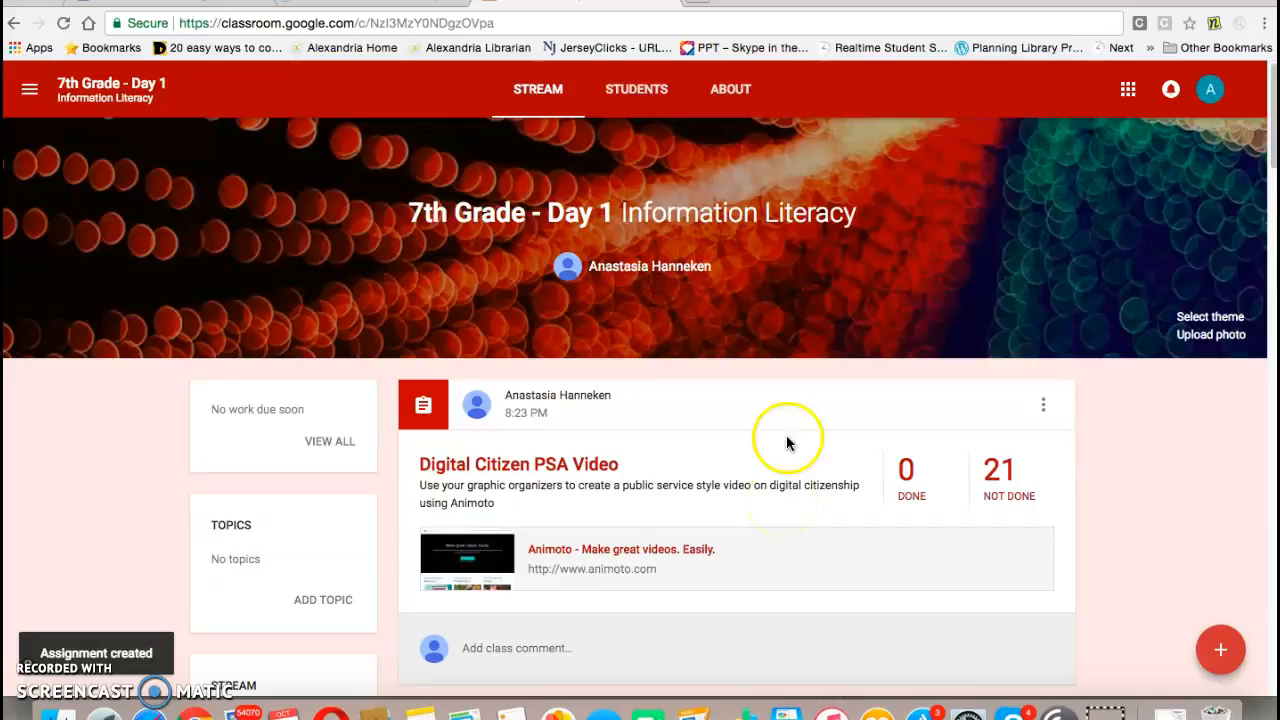
# Step: Open the posted assignment for editing and cancel without changes
pyautogui.click(1043, 406)
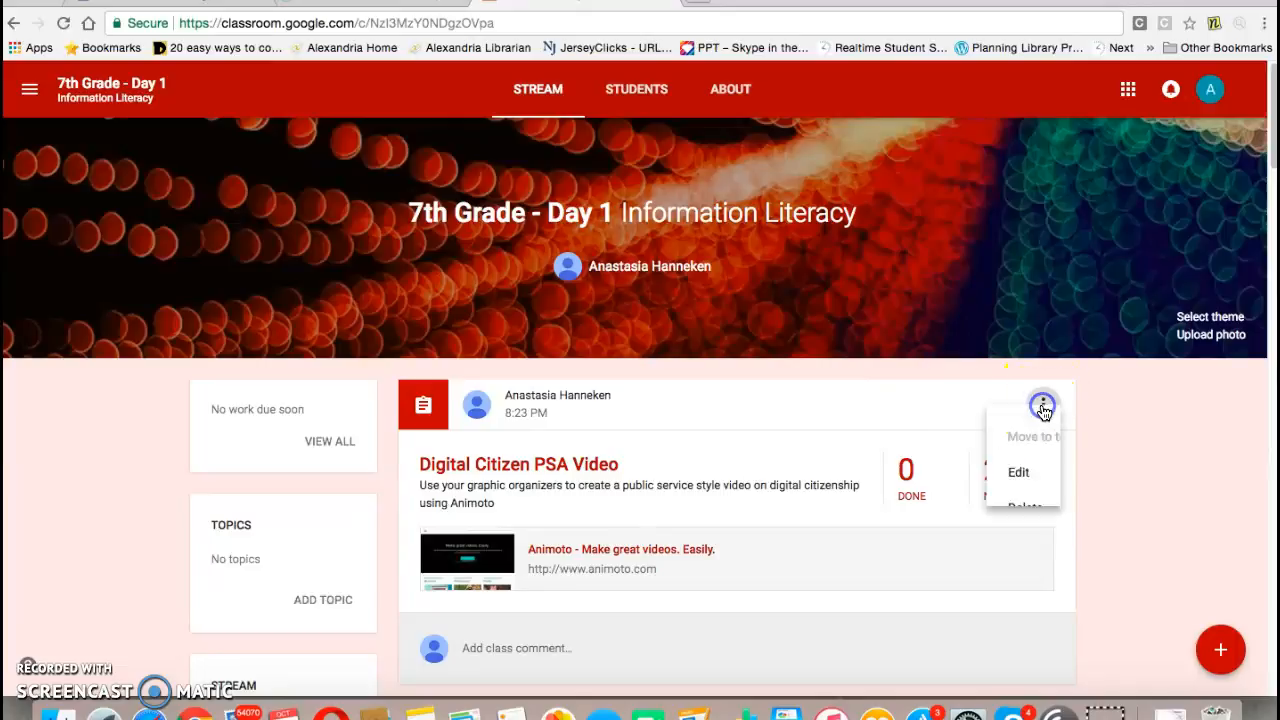
pyautogui.click(1000, 491)
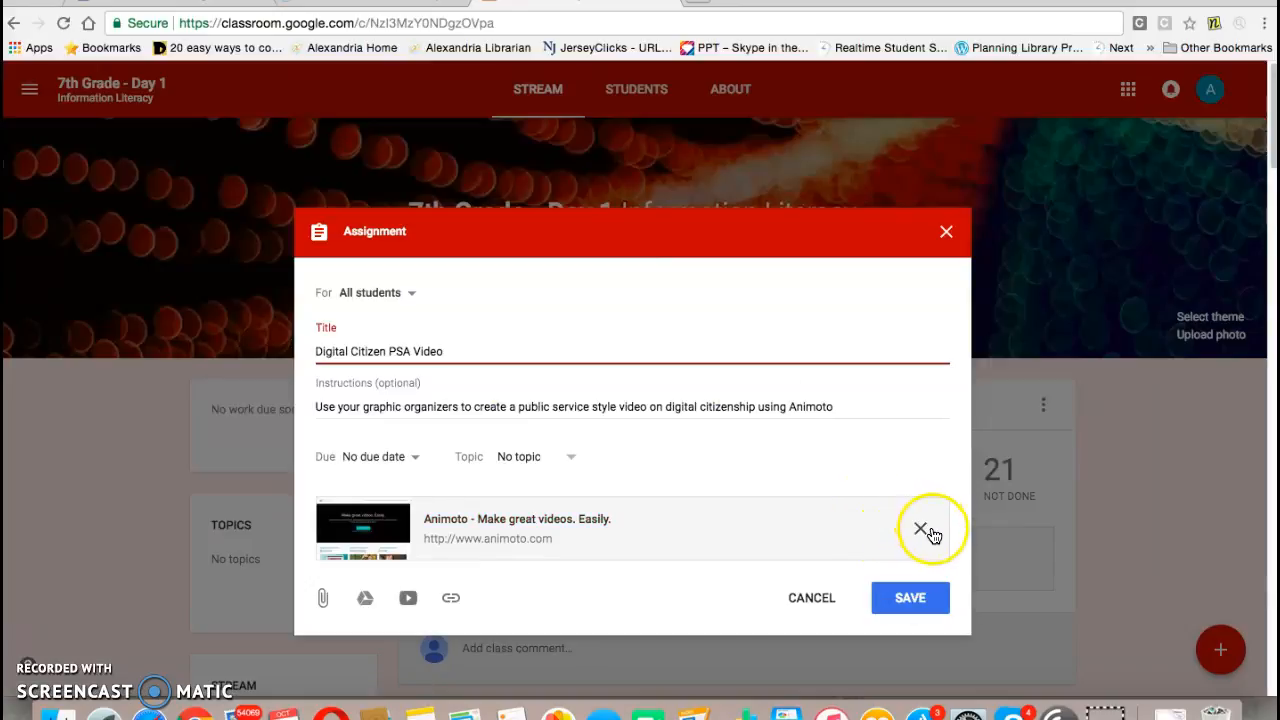
pyautogui.click(812, 600)
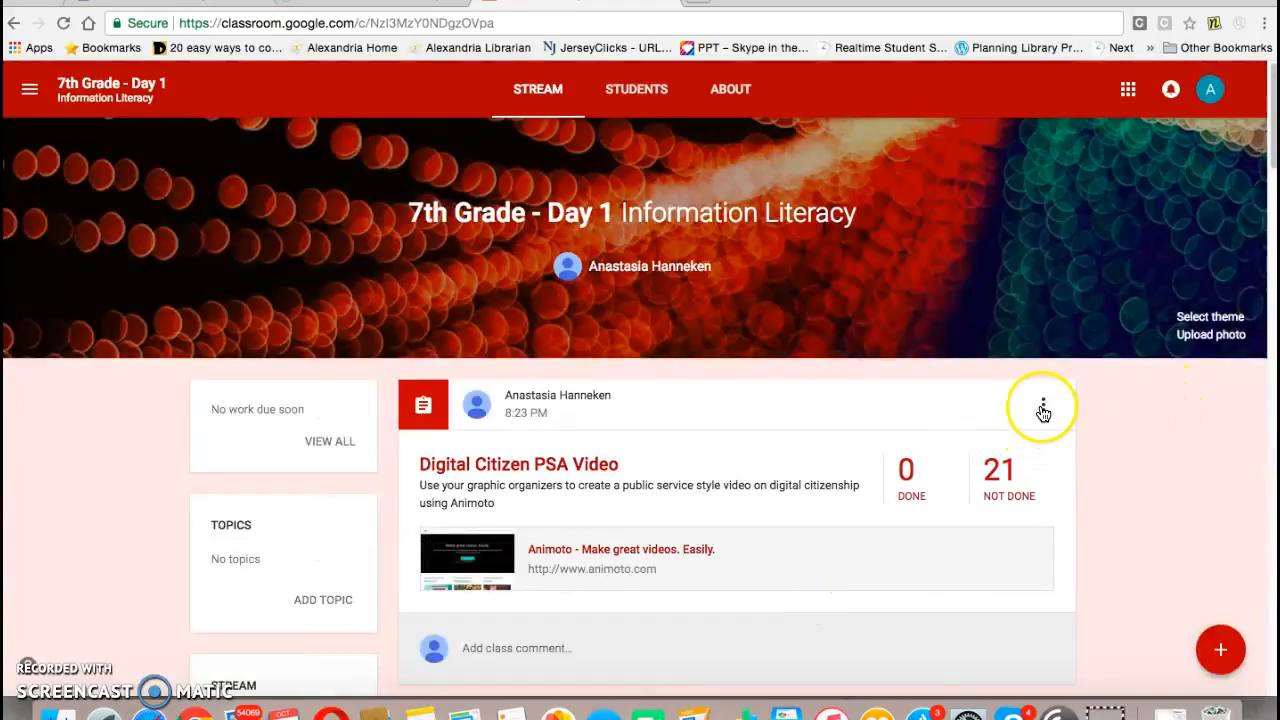
# Step: Delete the Digital Citizen PSA Video assignment from the stream
pyautogui.click(1043, 404)
pyautogui.click(1005, 533)
pyautogui.click(703, 418)
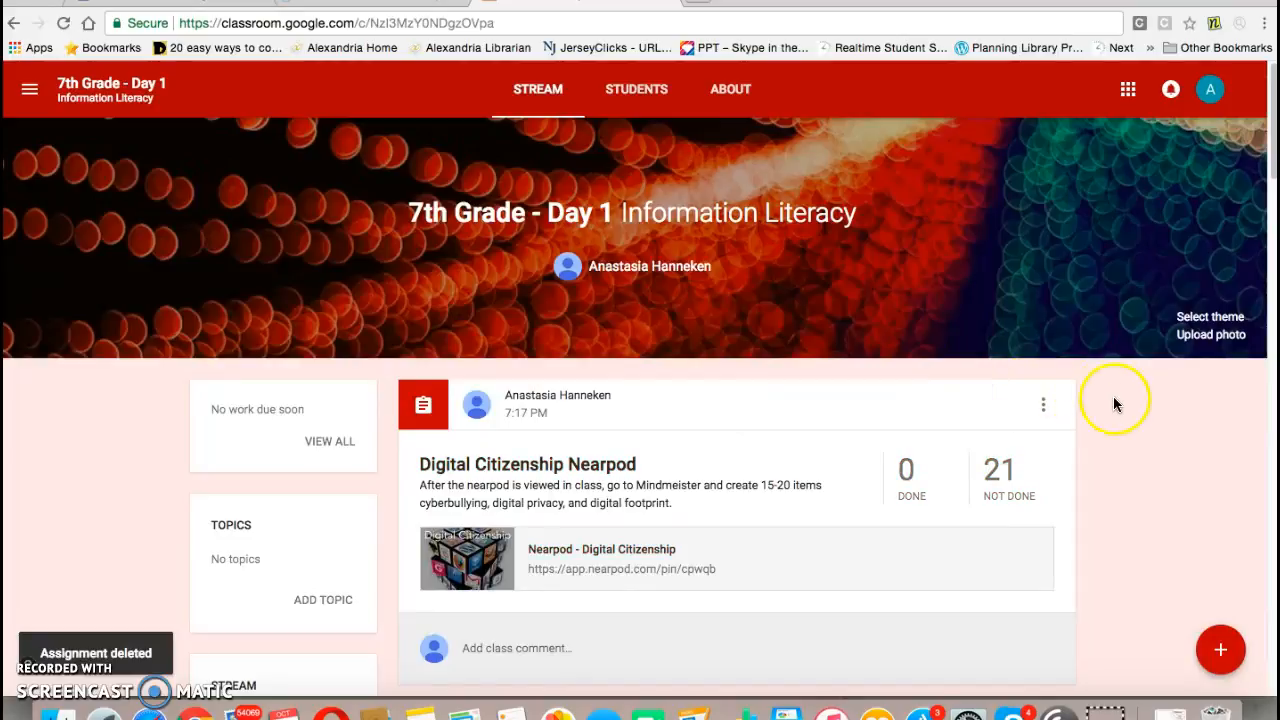
# Step: Create a new assignment titled Digital Citizenship Project
pyautogui.moveTo(1234, 664)
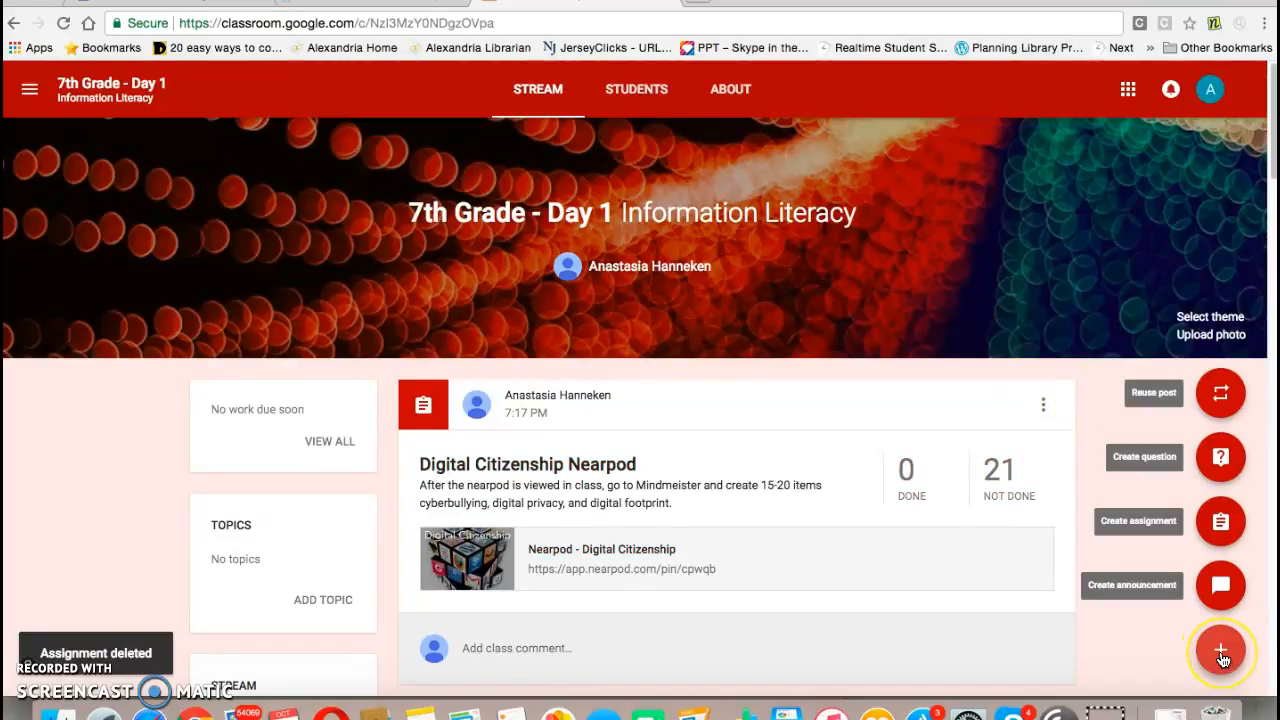
pyautogui.click(1217, 522)
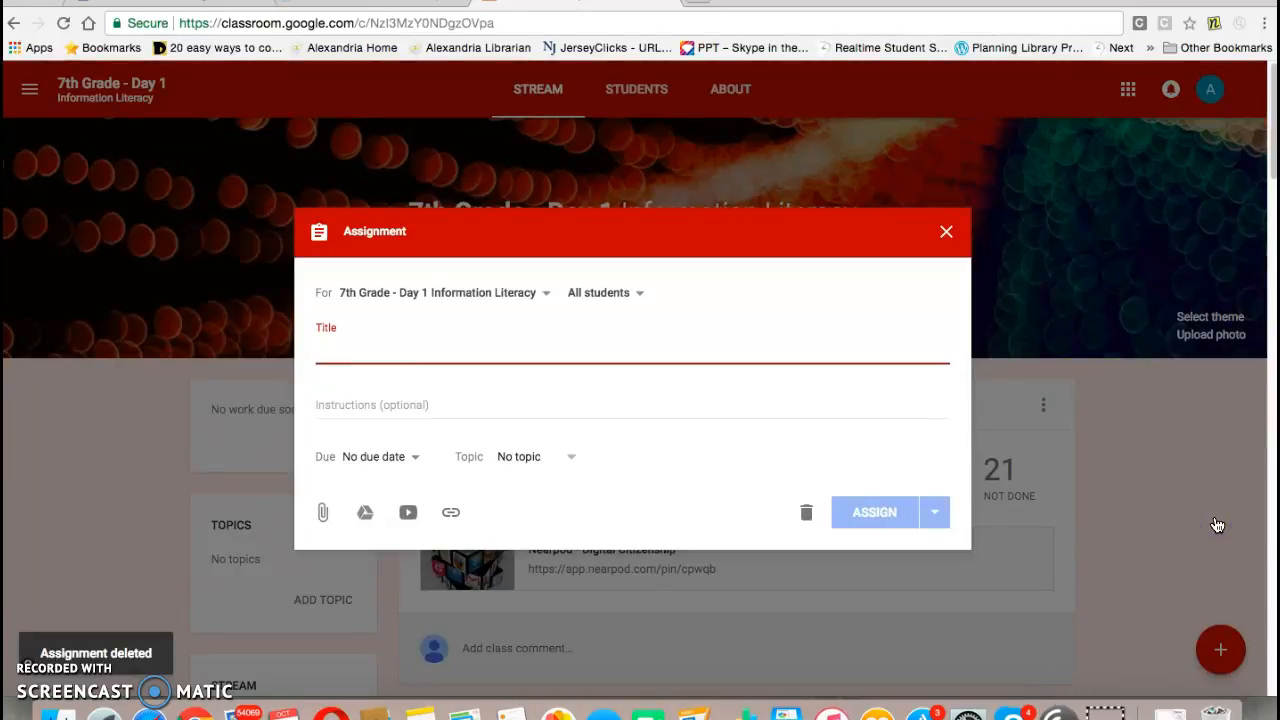
pyautogui.write('Digital Citizenship Project')
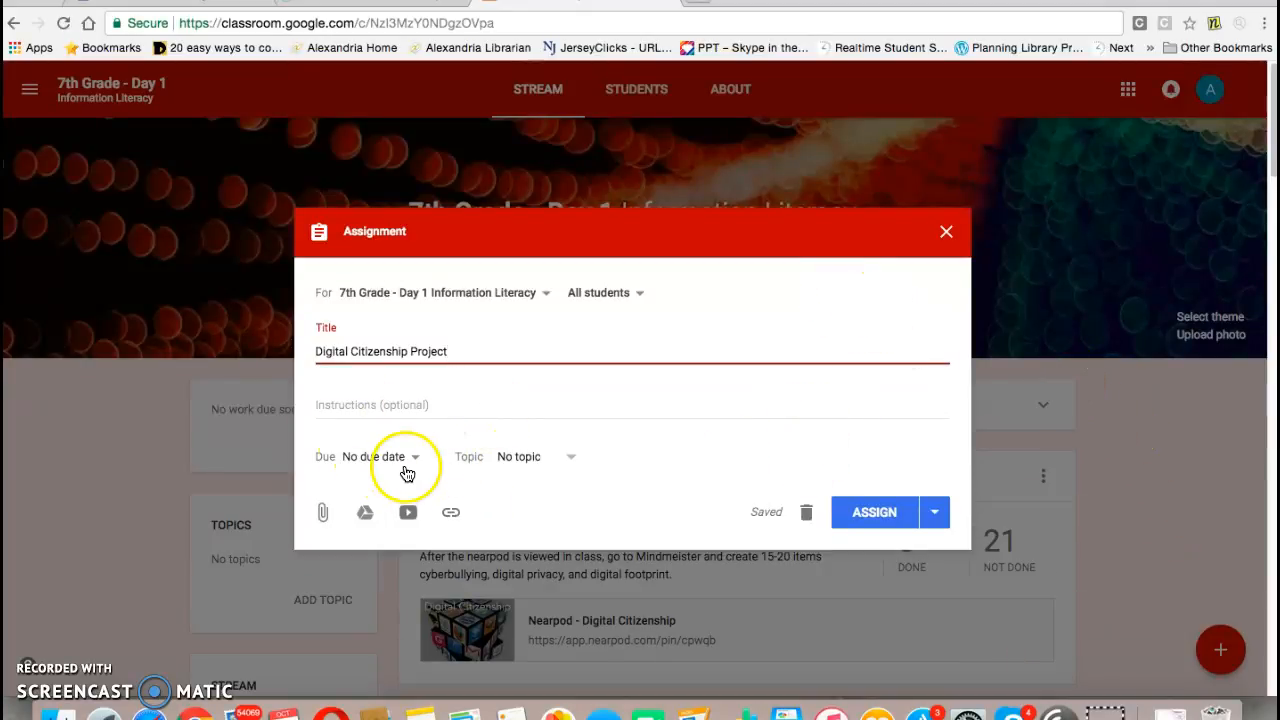
# Step: Attach the Library Helper Google Doc from My Drive to the assignment
pyautogui.click(365, 514)
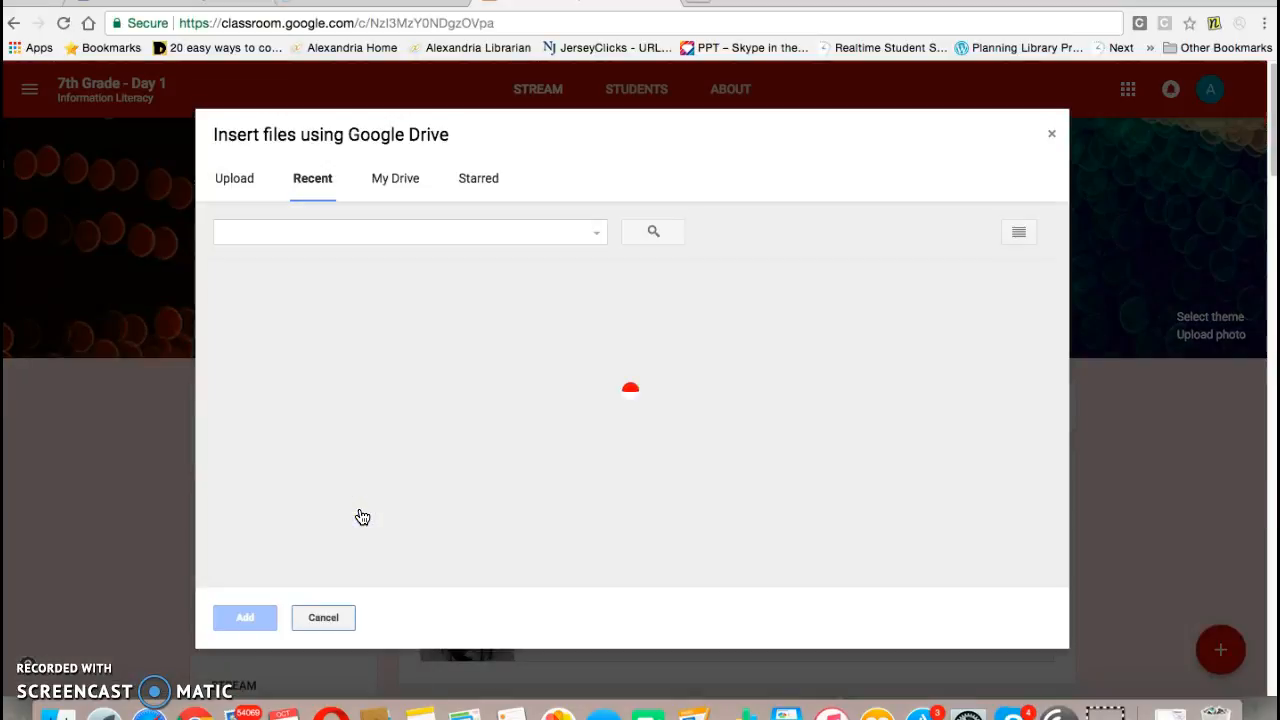
pyautogui.click(402, 180)
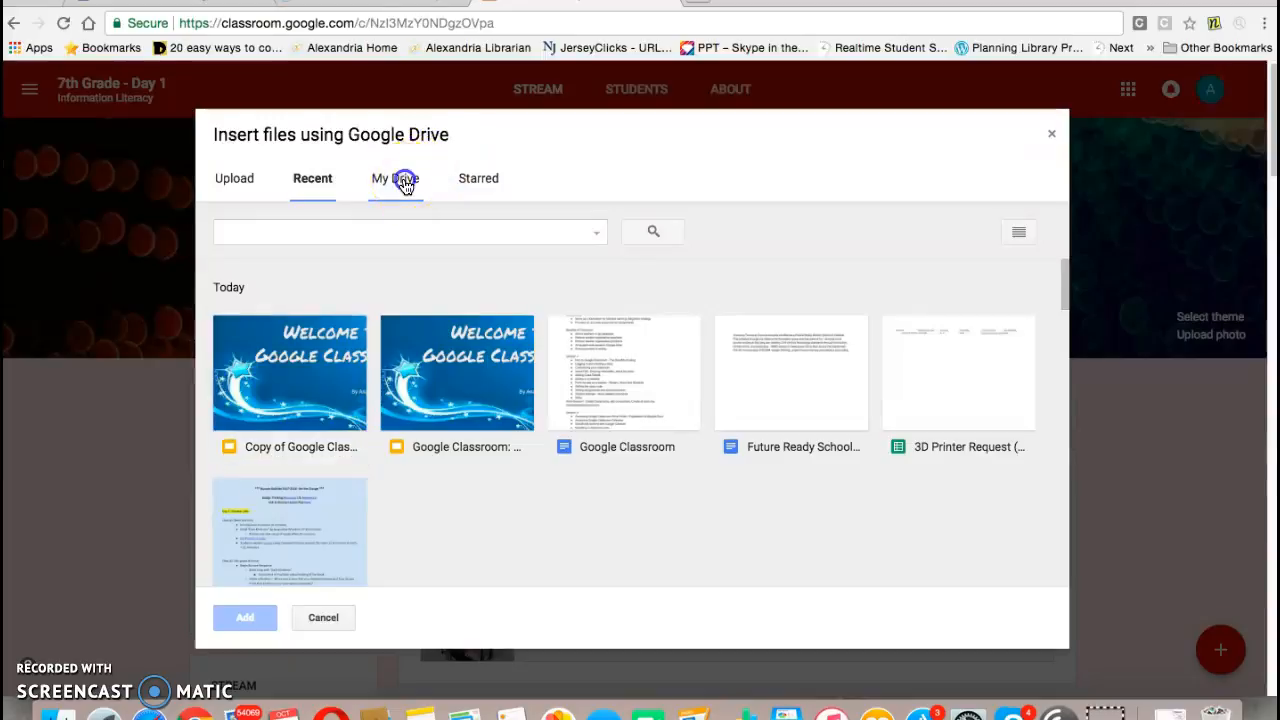
pyautogui.click(1063, 292)
pyautogui.moveTo(1063, 292); pyautogui.dragTo(1063, 397)
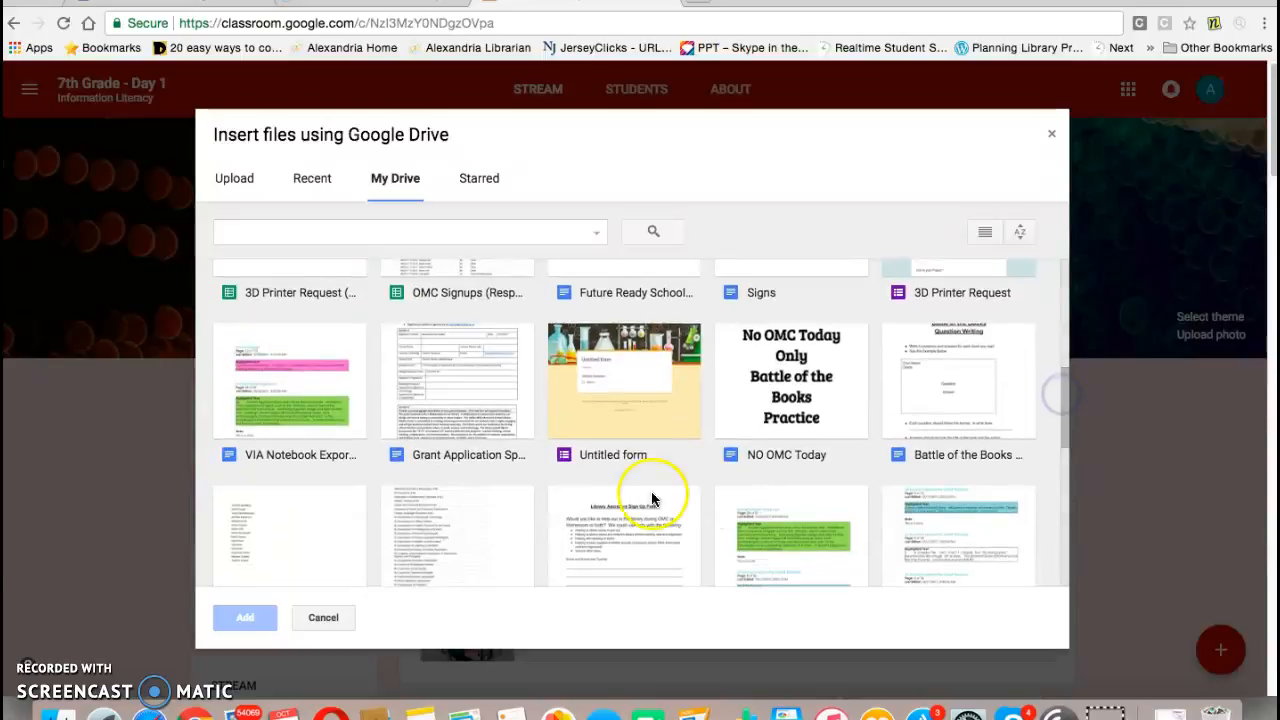
pyautogui.click(603, 538)
pyautogui.doubleClick(608, 523)
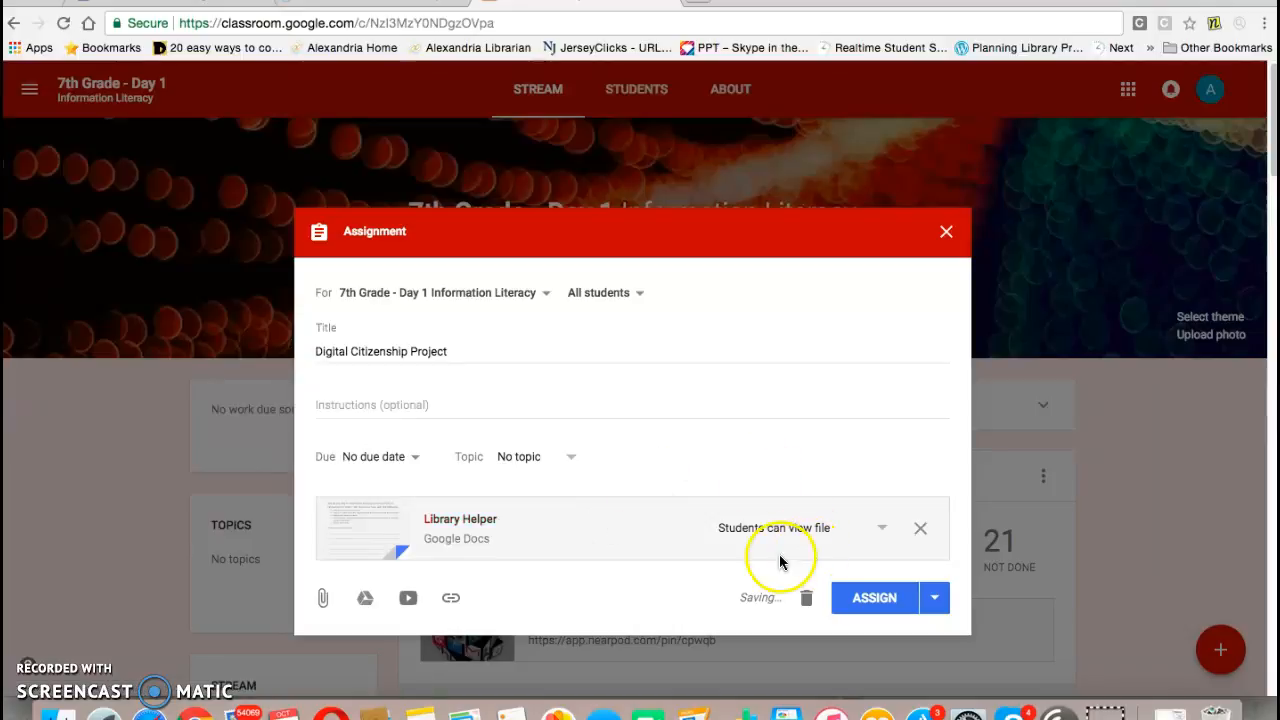
# Step: Set the attached file to Make a copy for each student and close the assignment as a saved draft
pyautogui.click(881, 529)
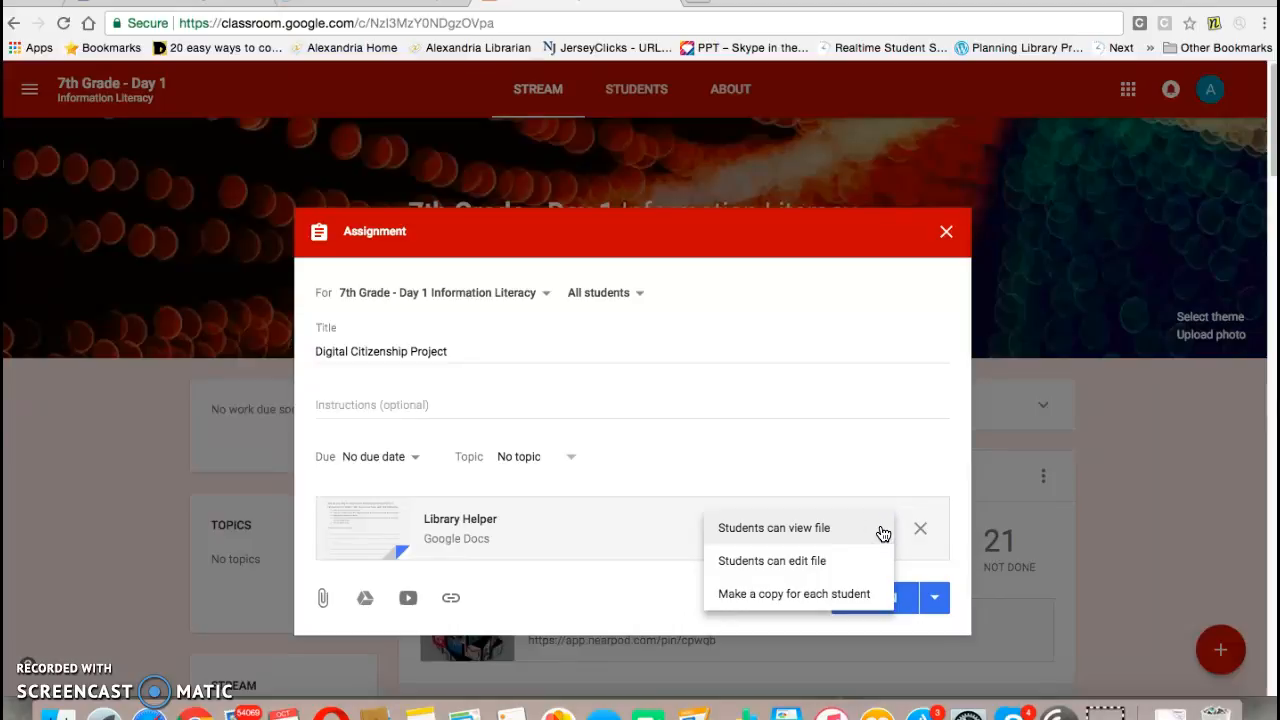
pyautogui.click(815, 596)
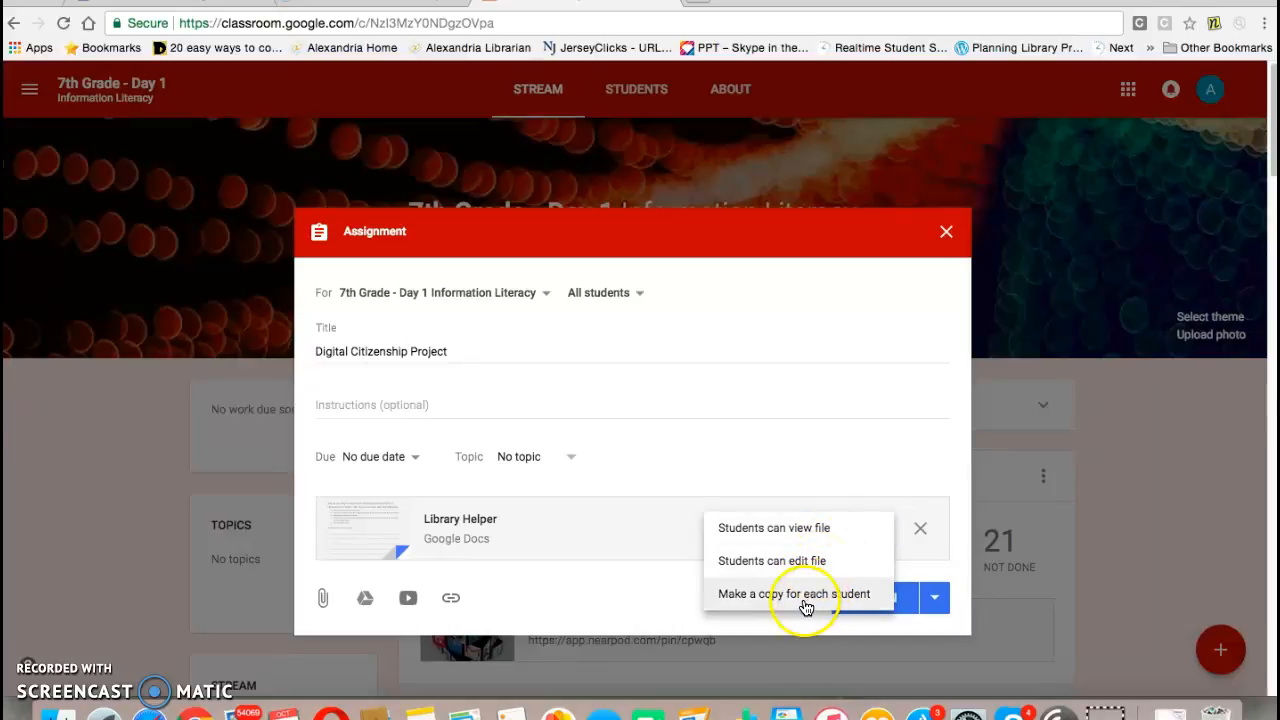
pyautogui.click(810, 596)
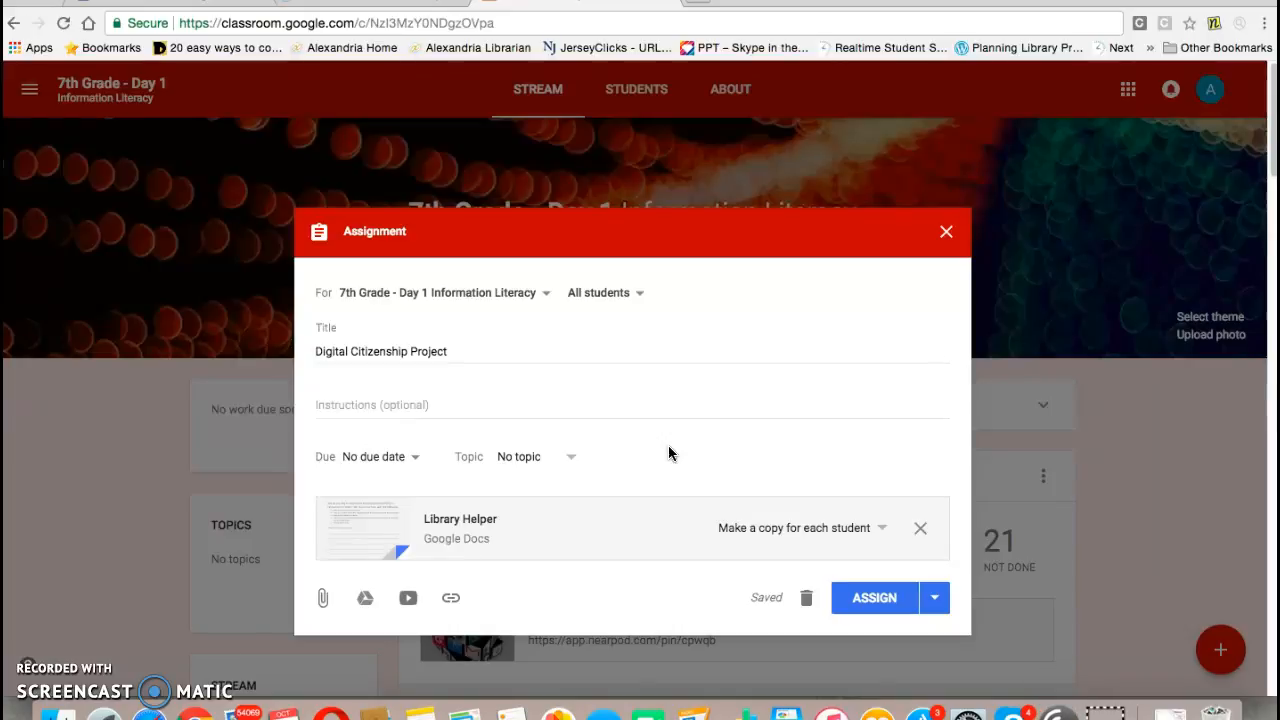
pyautogui.click(889, 614)
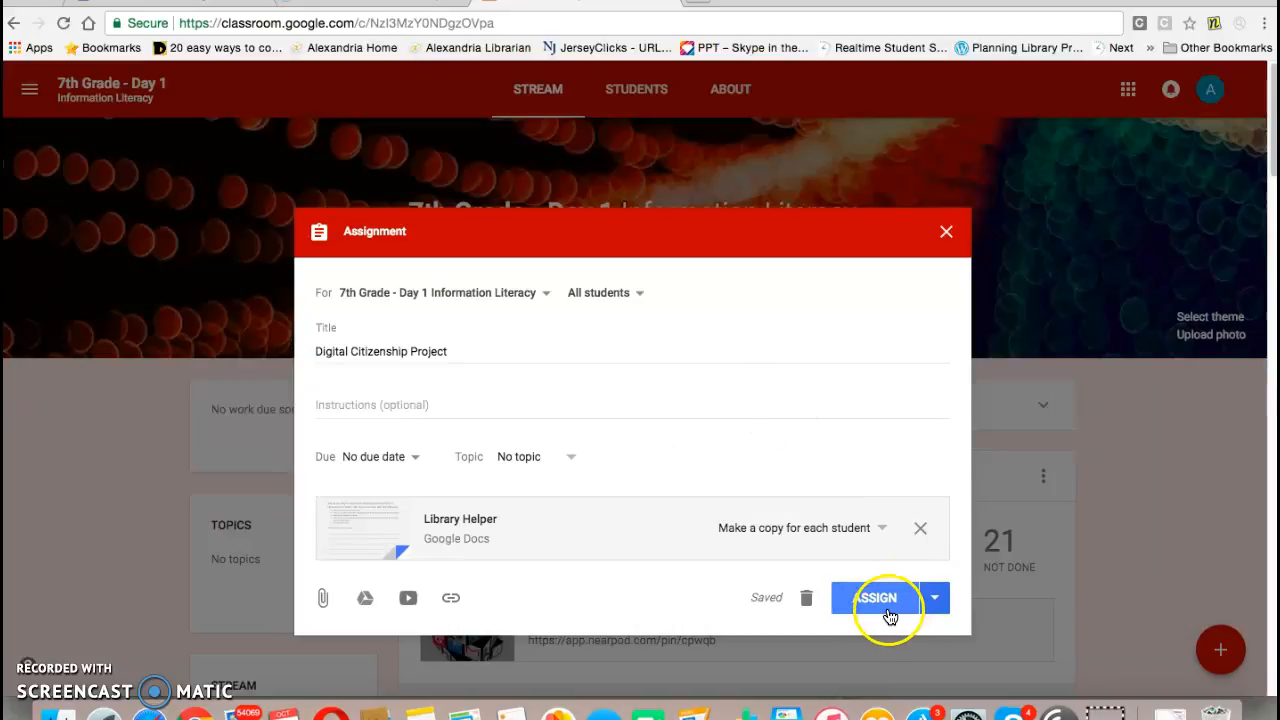
pyautogui.click(946, 236)
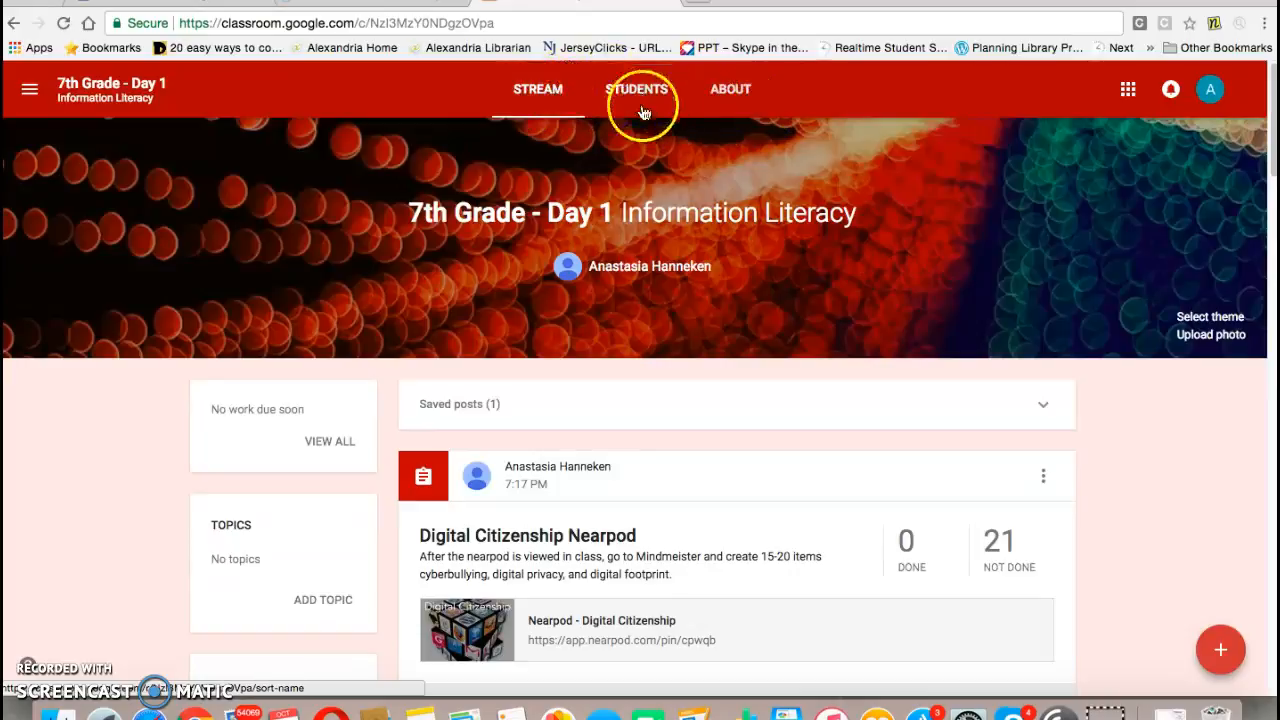
# Step: Start adding class material on the About page titled Animoto Video program
pyautogui.click(731, 90)
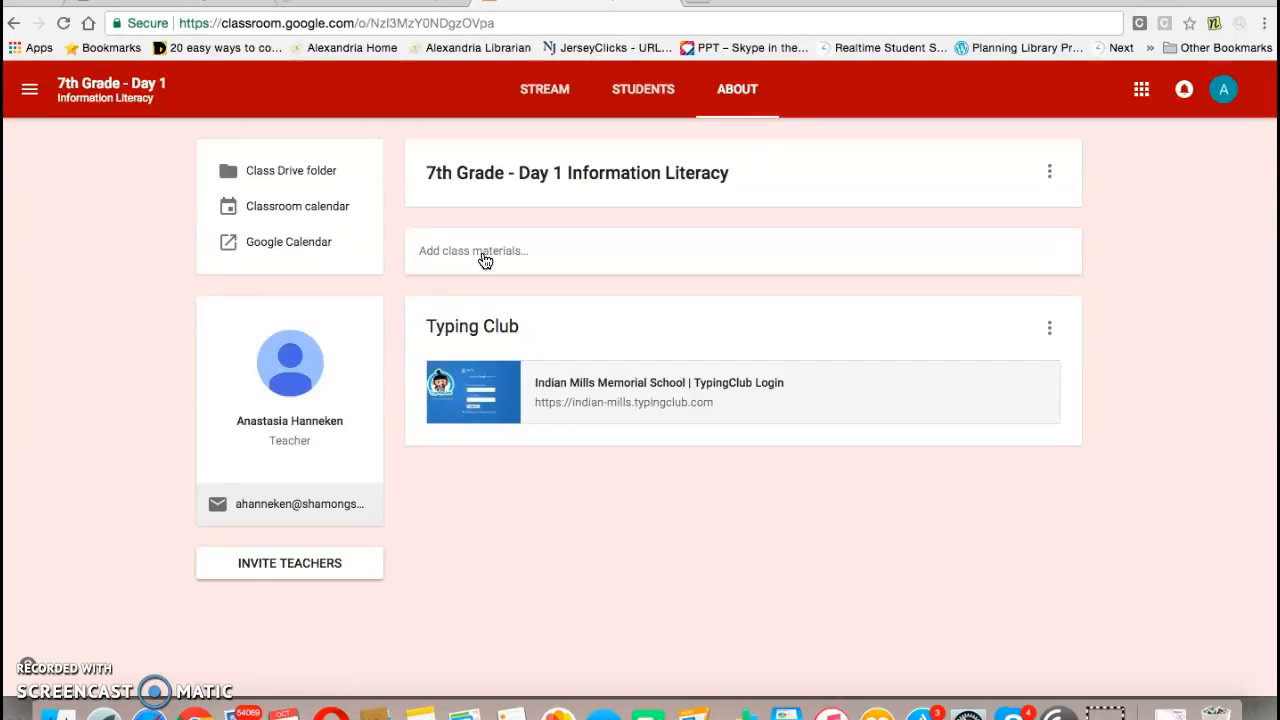
pyautogui.click(462, 254)
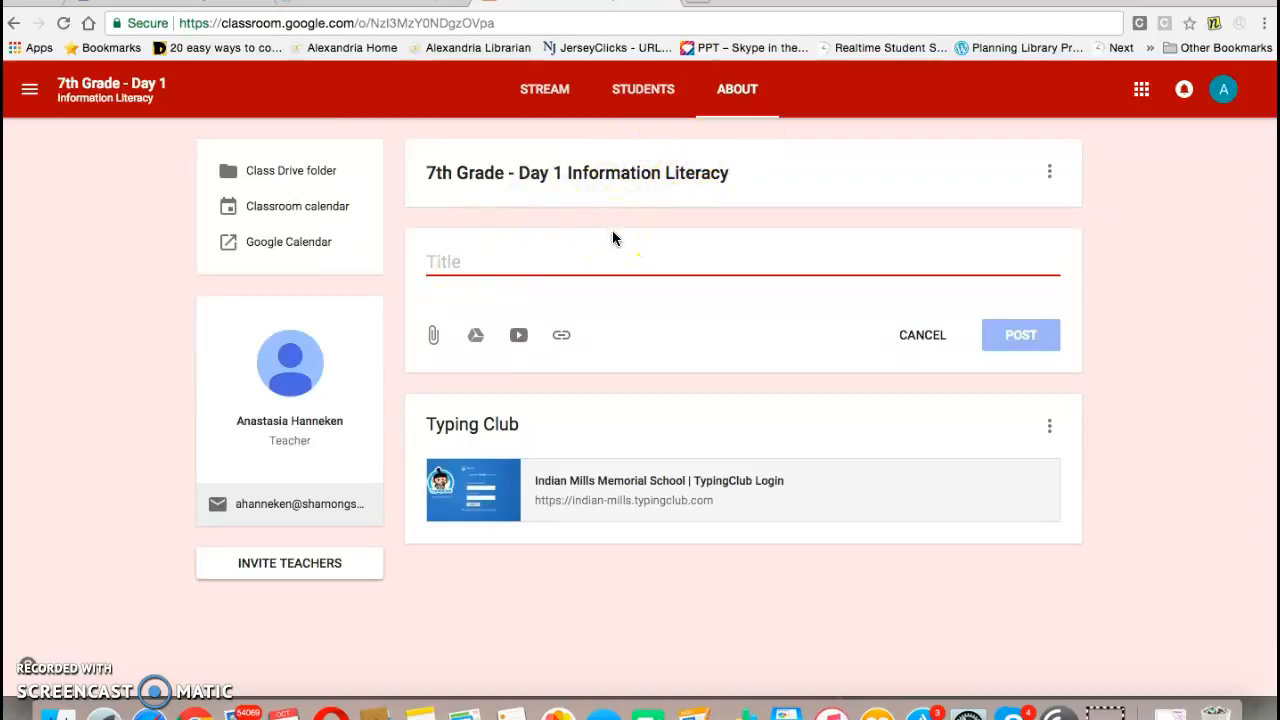
pyautogui.write('Animoto ')
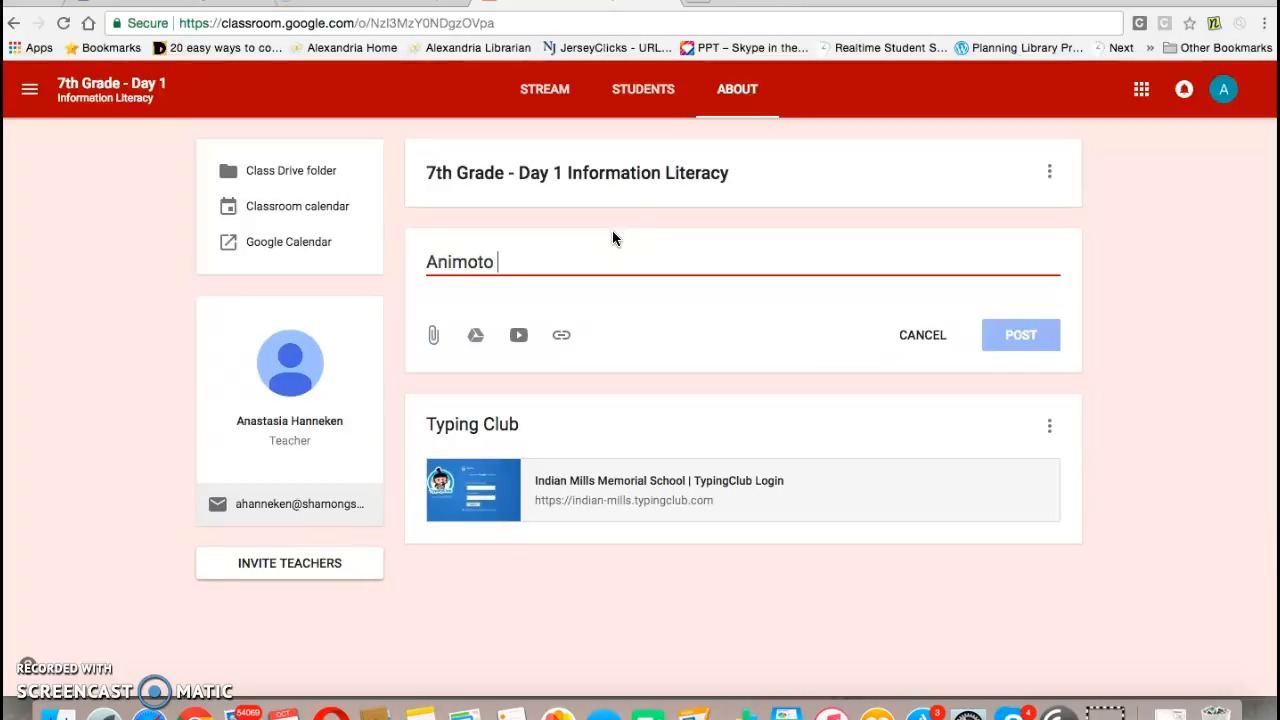
pyautogui.write('Video program')
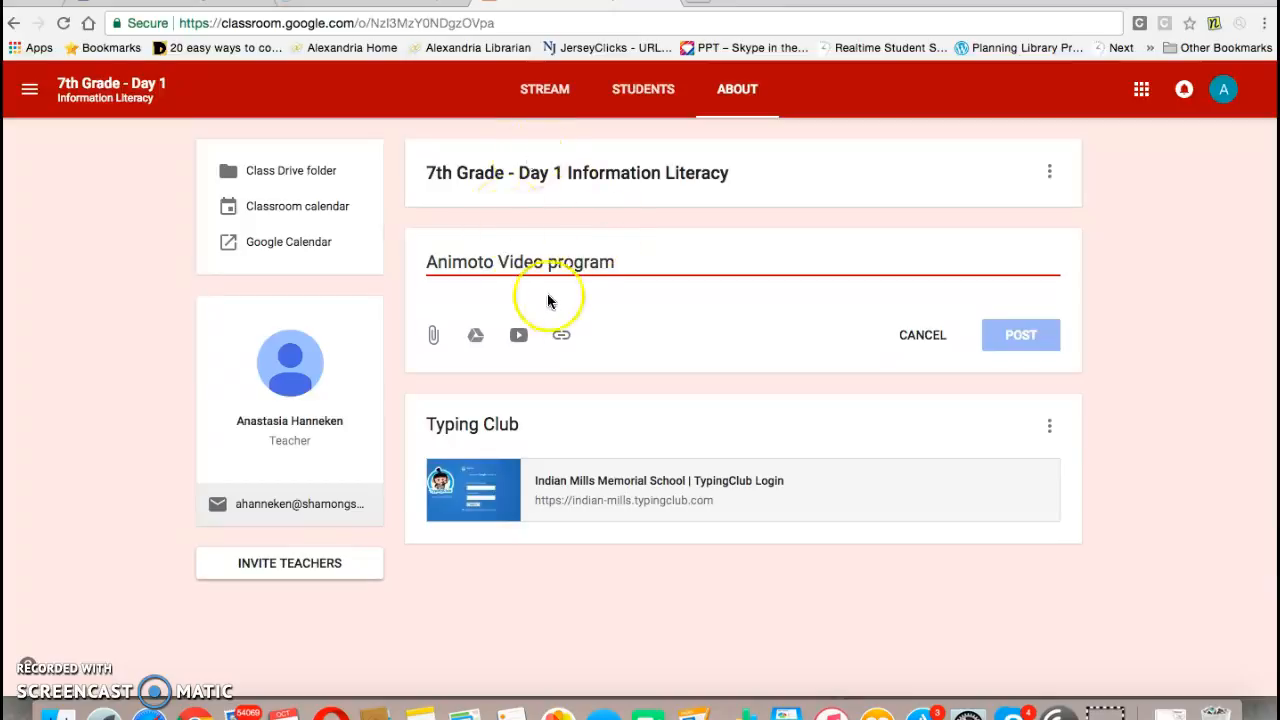
pyautogui.click(562, 337)
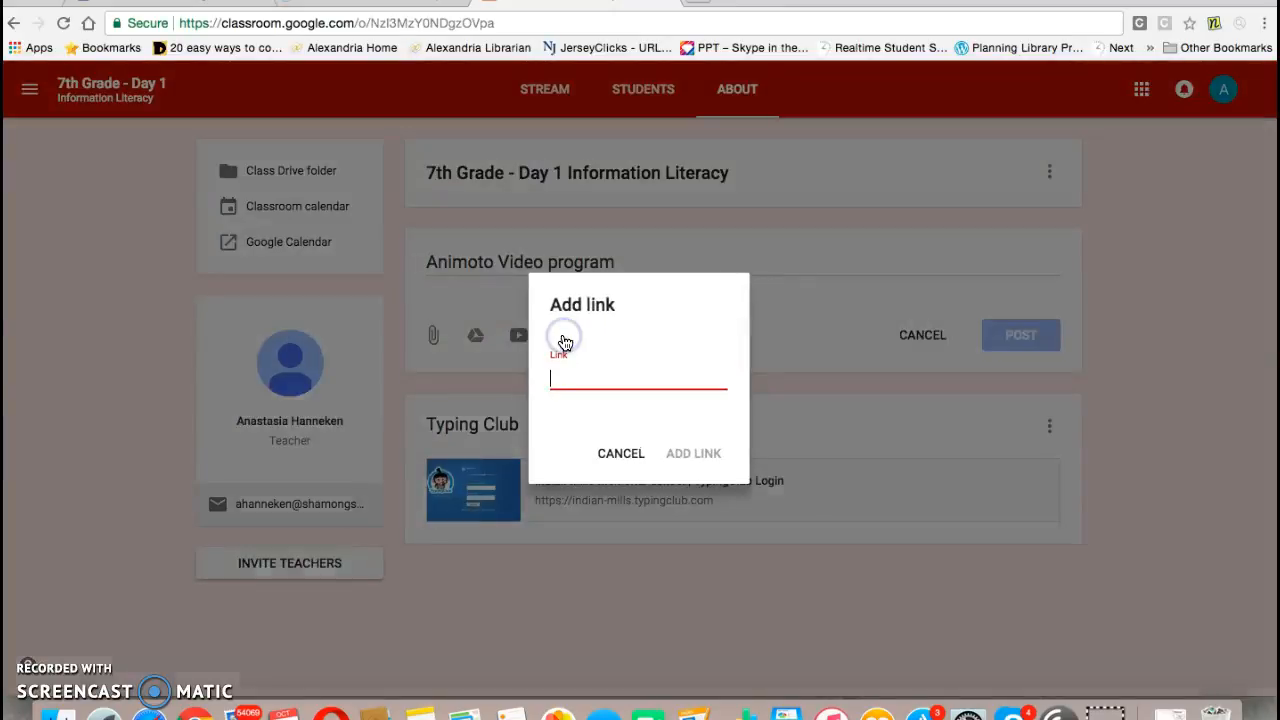
pyautogui.write('www.animot')
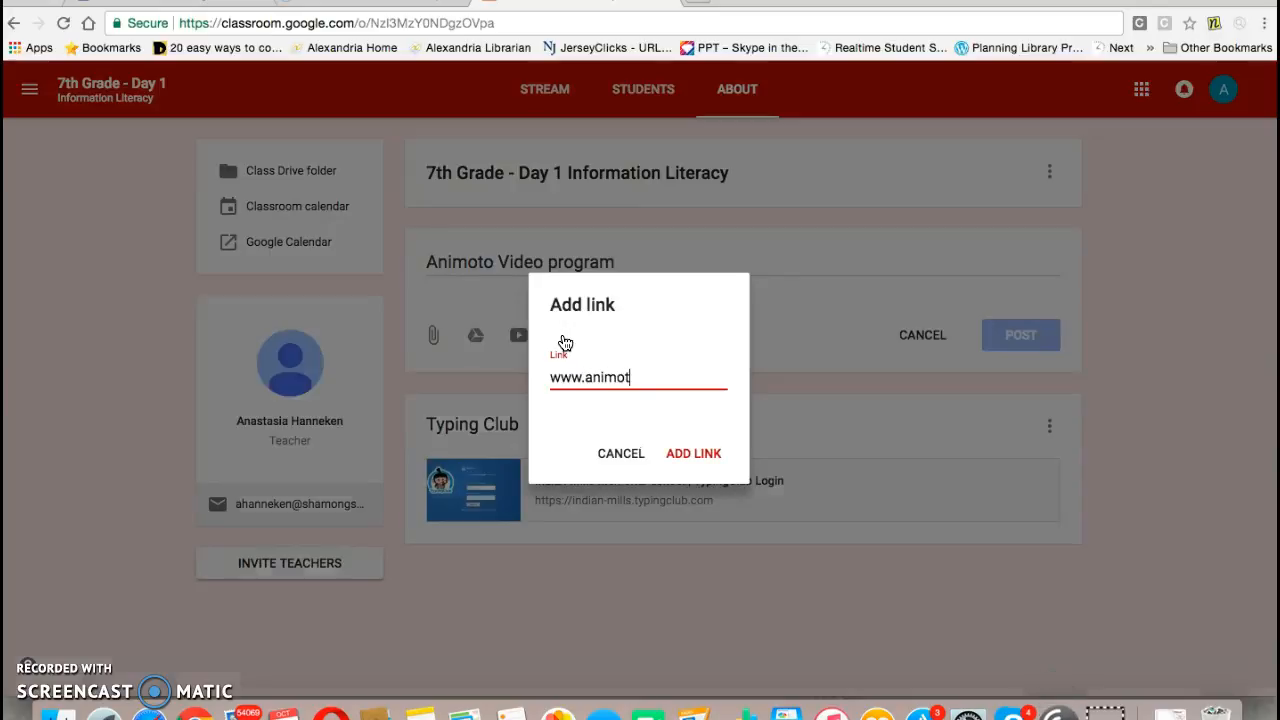
pyautogui.write('o.com')
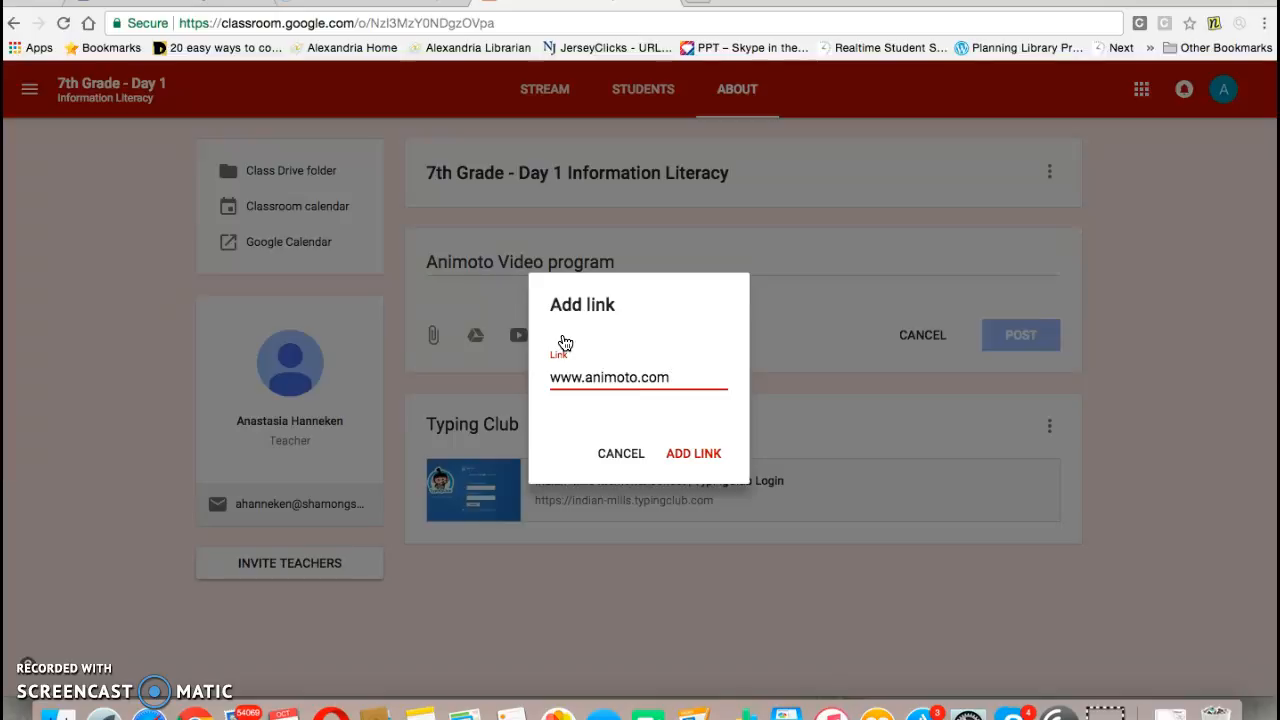
pyautogui.click(678, 455)
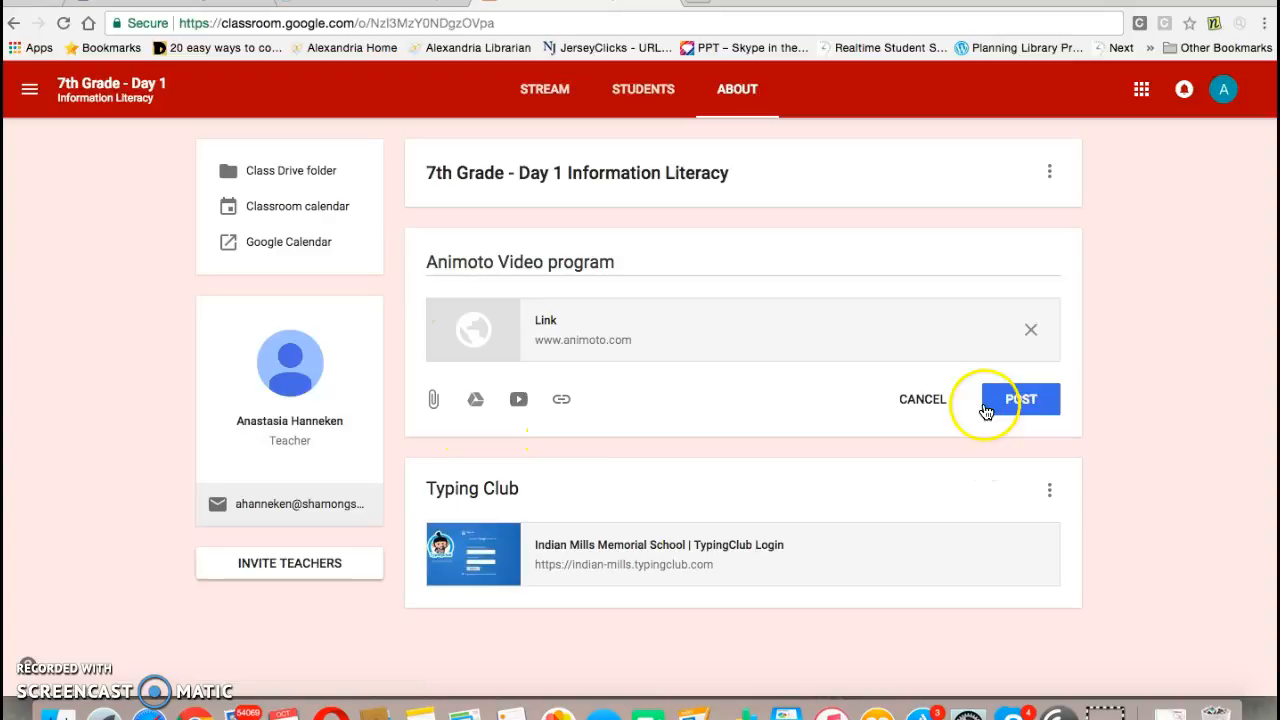
# Step: Post the Animoto Video program class material and delete it again from the About page
pyautogui.click(1029, 400)
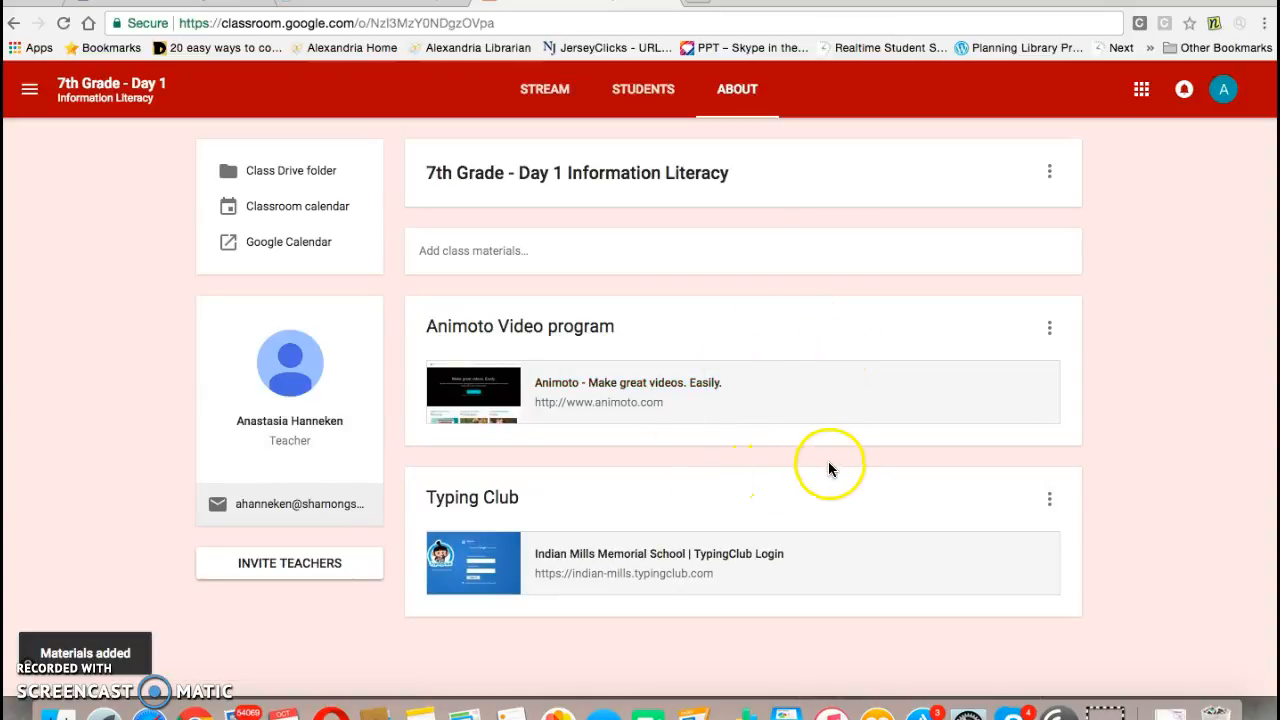
pyautogui.click(1051, 333)
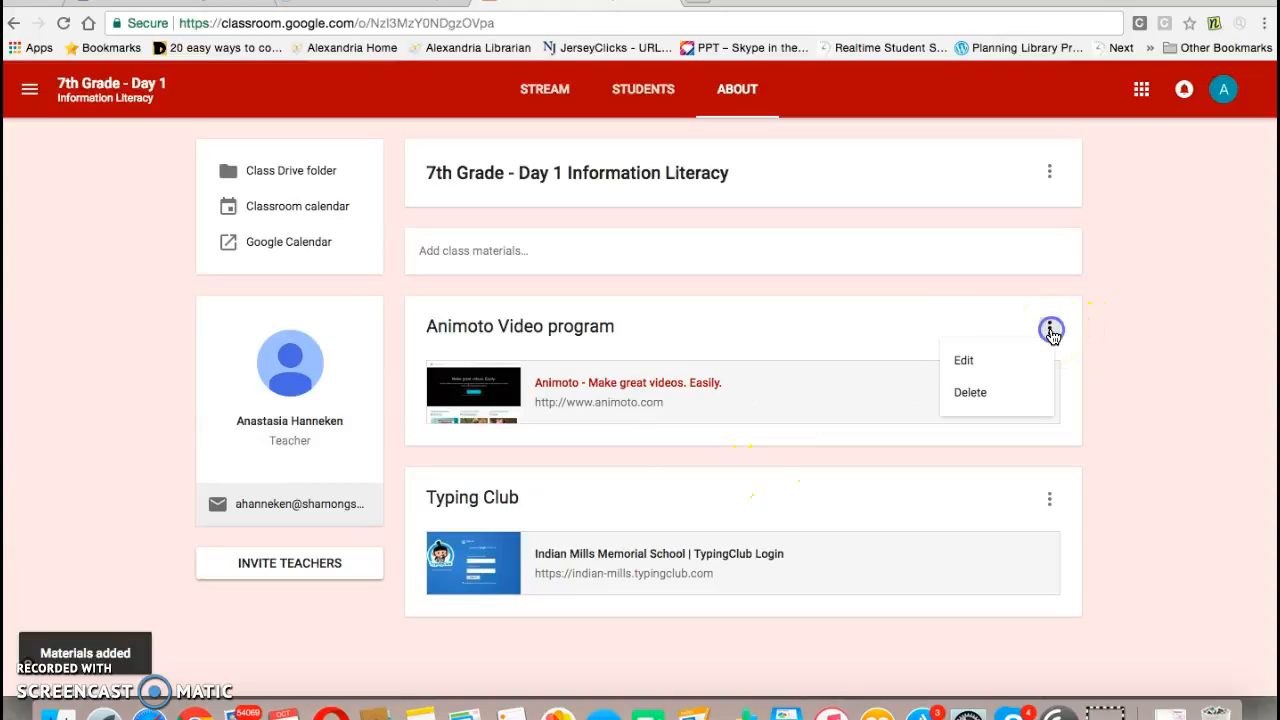
pyautogui.click(1002, 396)
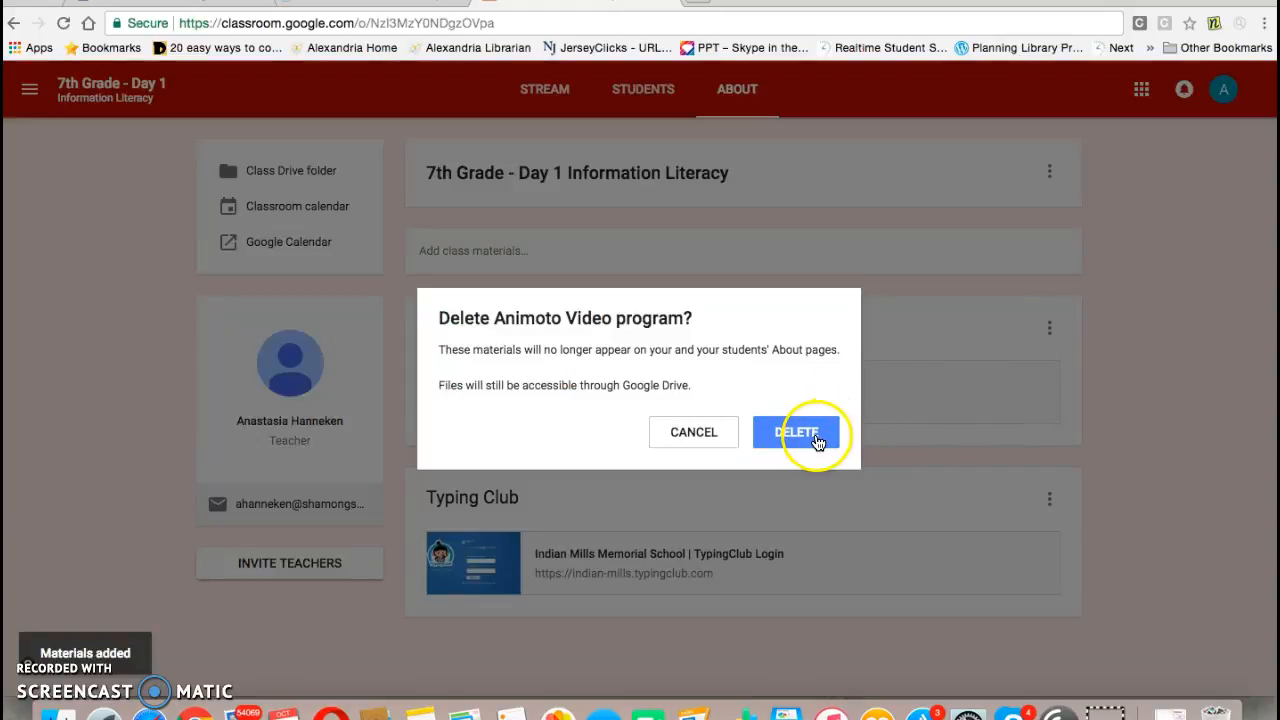
pyautogui.click(817, 440)
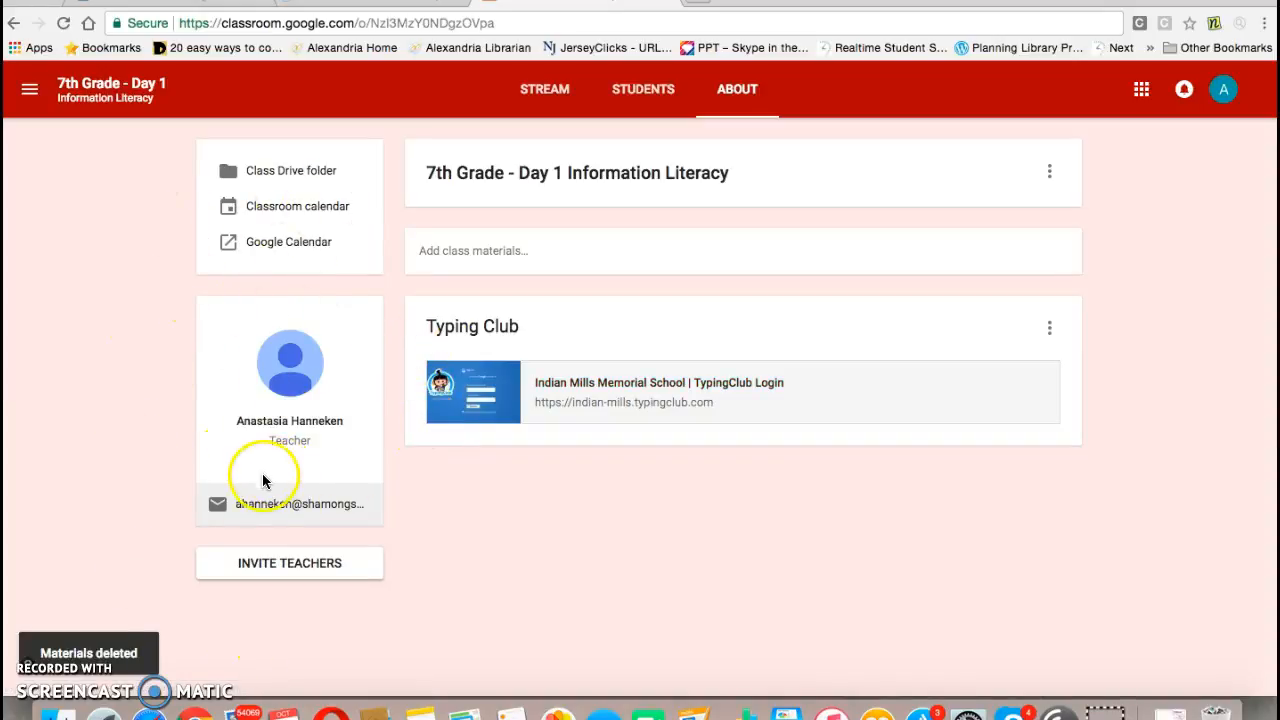
# Step: Open the Invite Teachers dialog and cancel it without inviting anyone
pyautogui.click(287, 566)
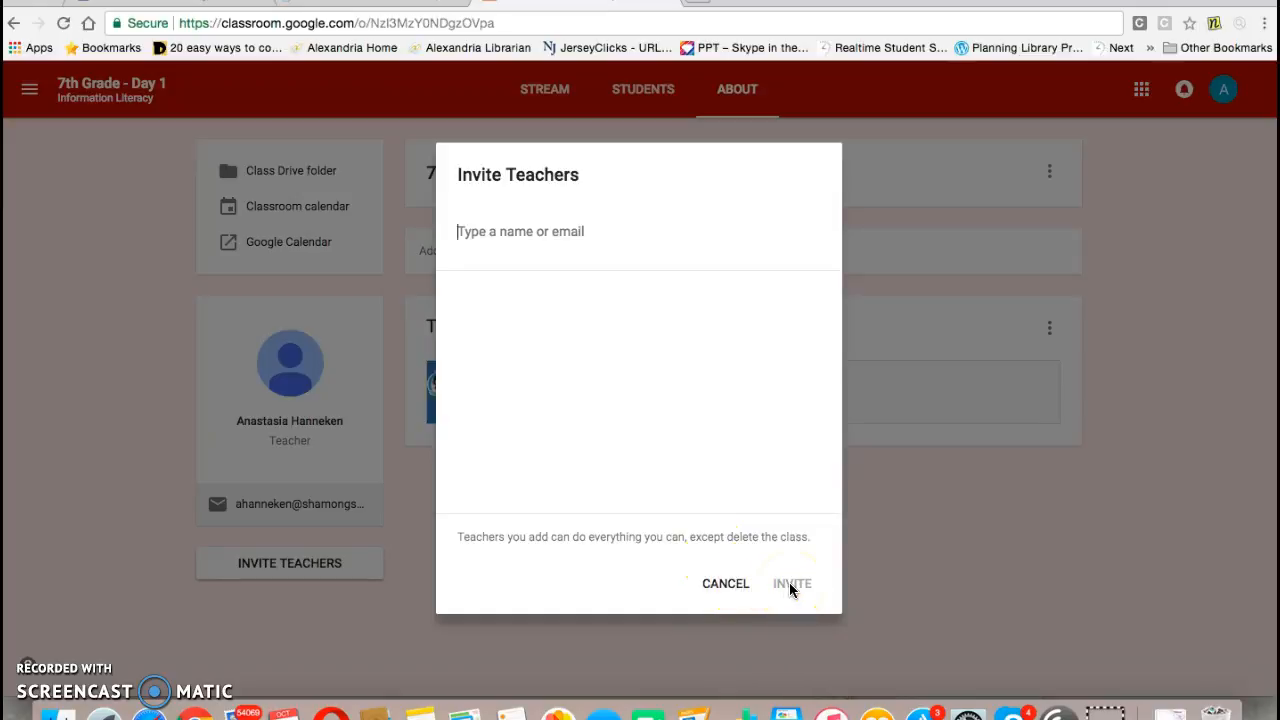
pyautogui.click(727, 585)
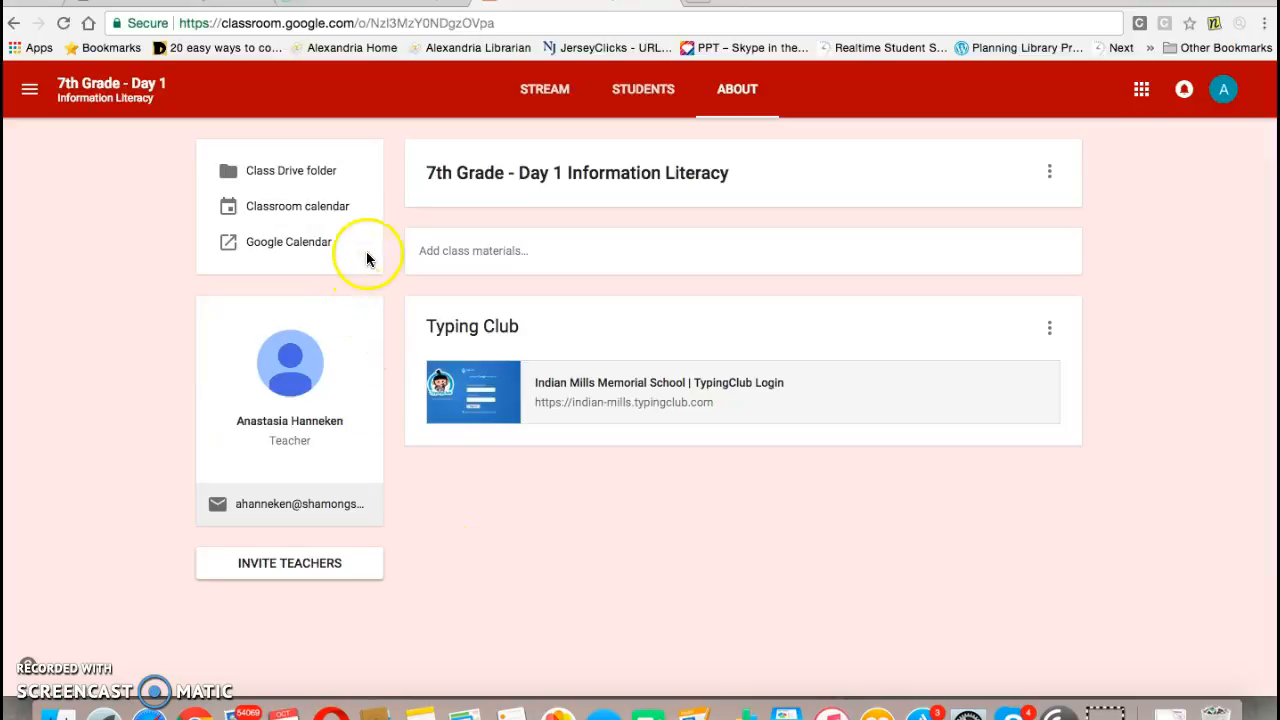
# Step: Open the class Drive folder and browse into its 7th Grade Preassessment folder
pyautogui.click(293, 172)
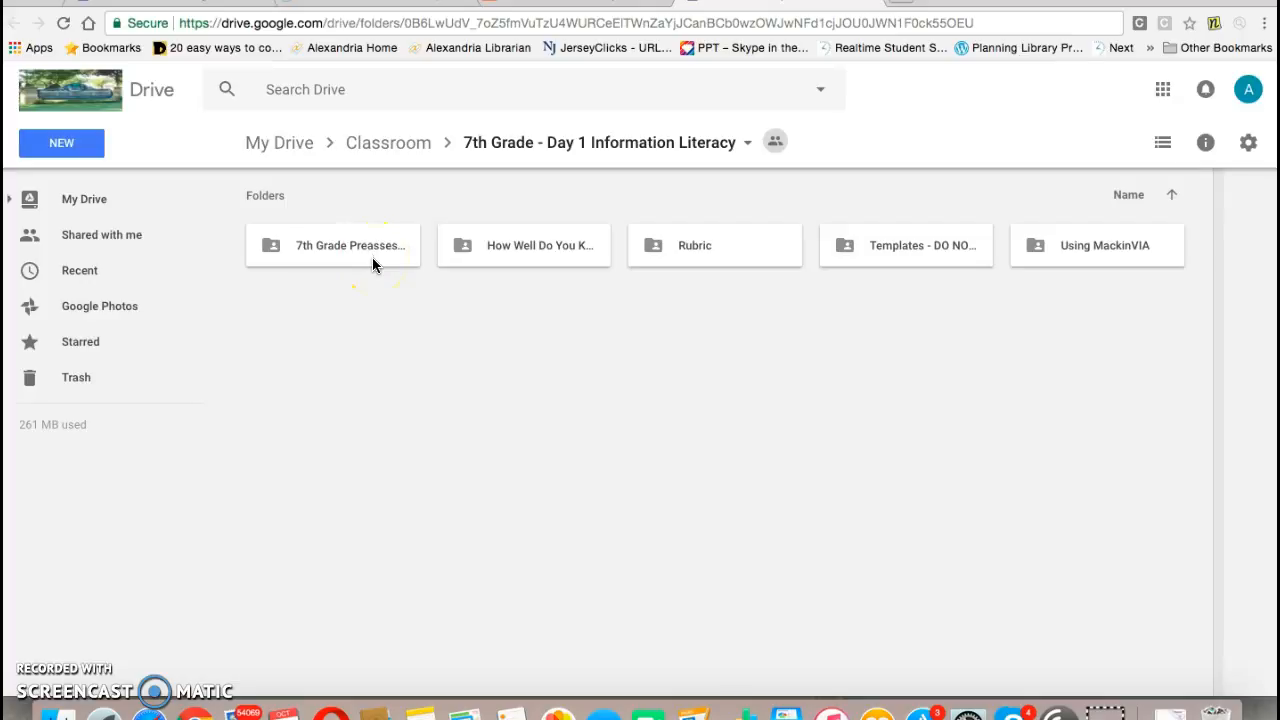
pyautogui.click(561, 145)
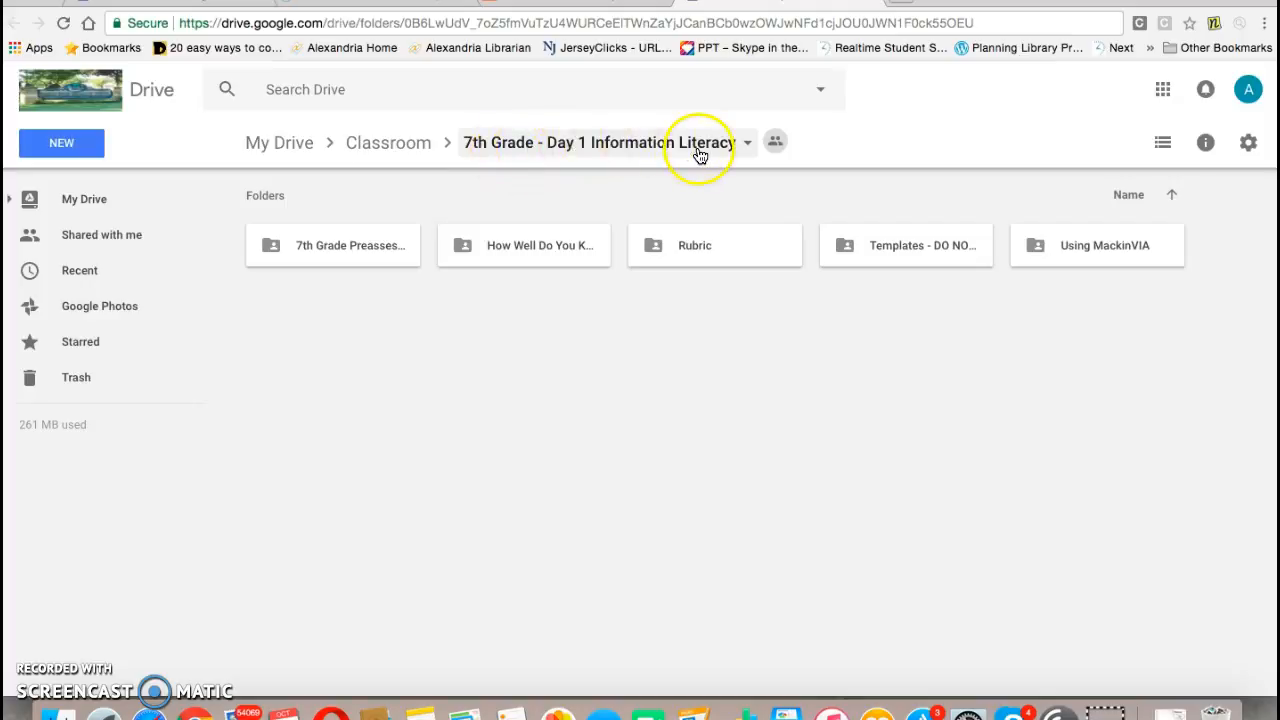
pyautogui.doubleClick(380, 248)
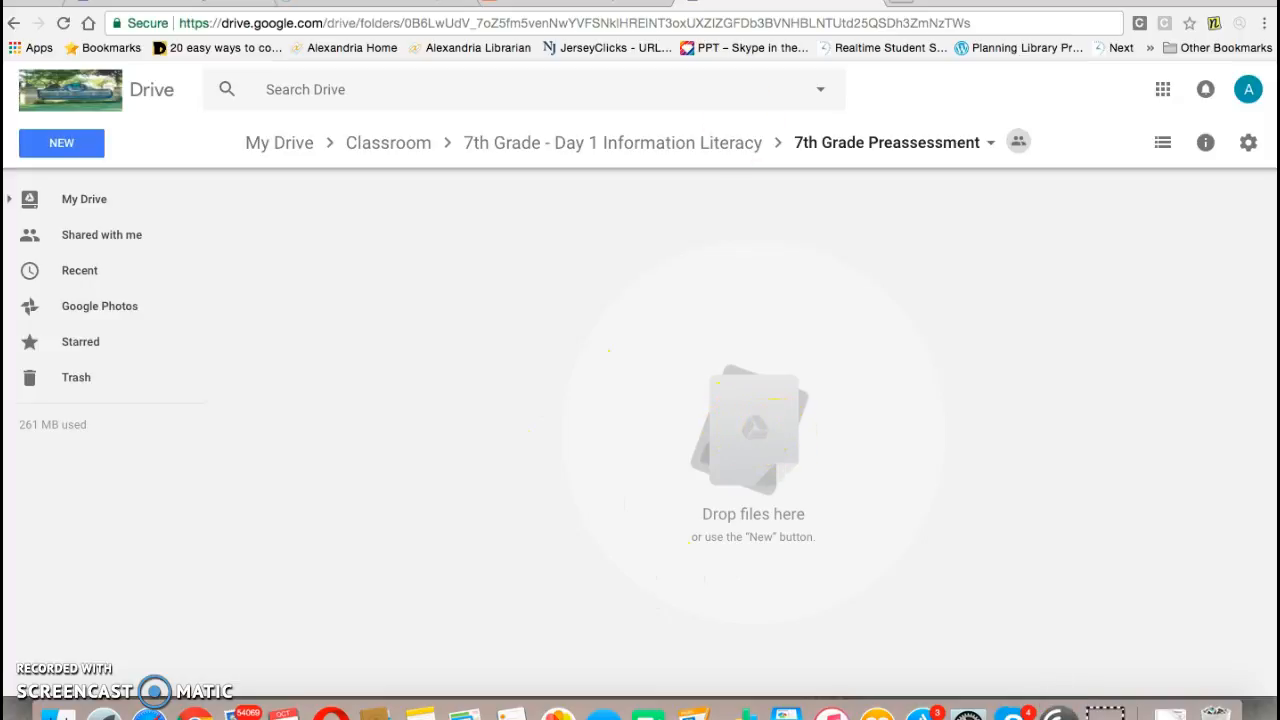
pyautogui.click(868, 1)
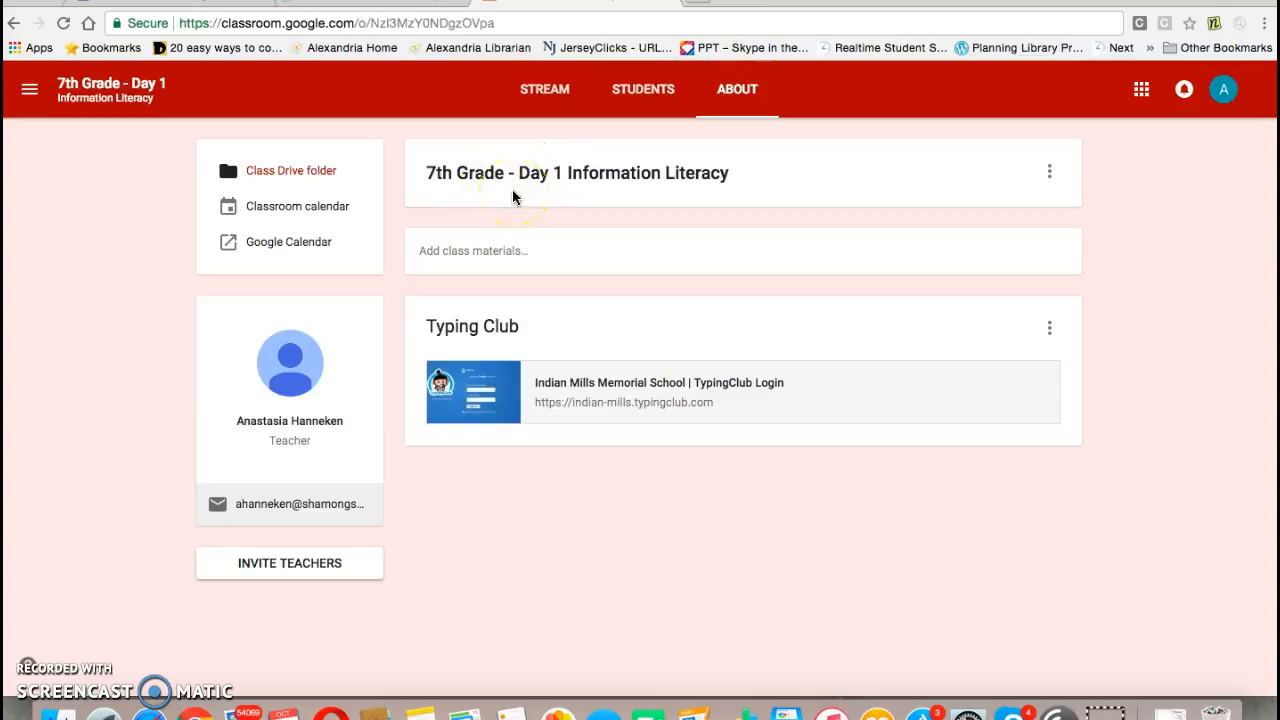
# Step: Switch to Drive through the apps launcher and return to the 7th Grade - Day 1 class About page
pyautogui.click(1141, 93)
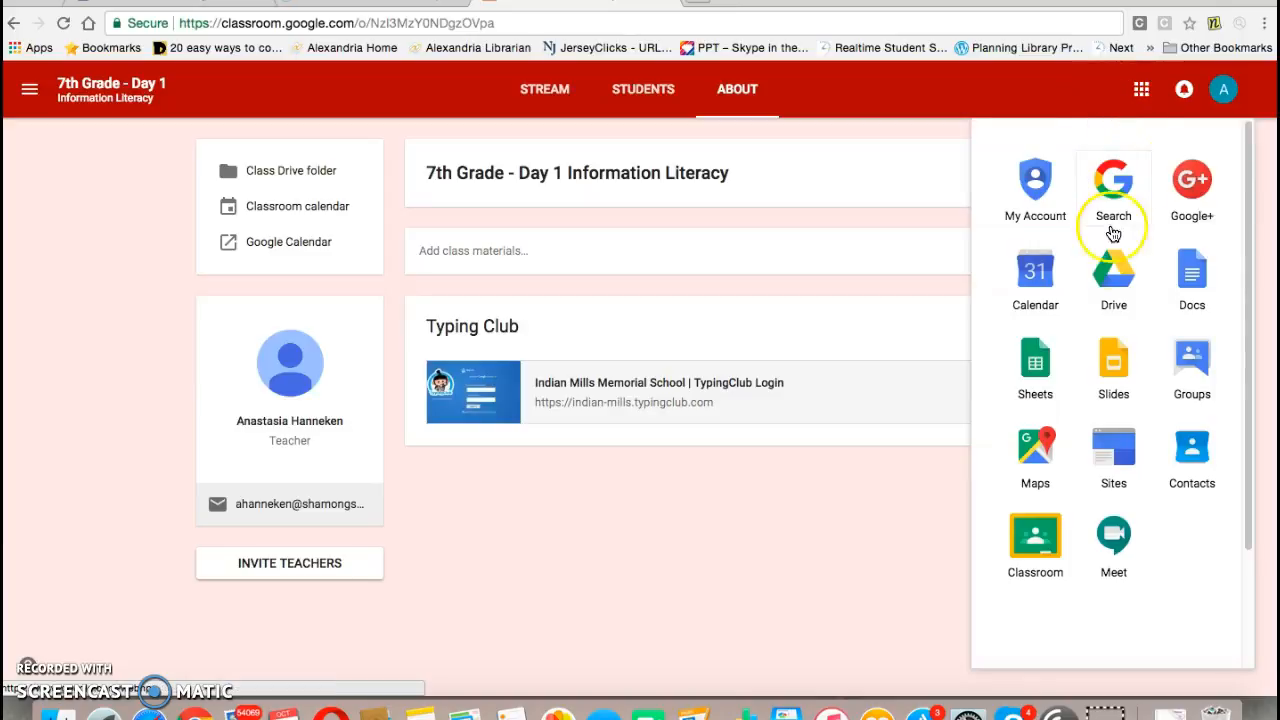
pyautogui.click(1100, 296)
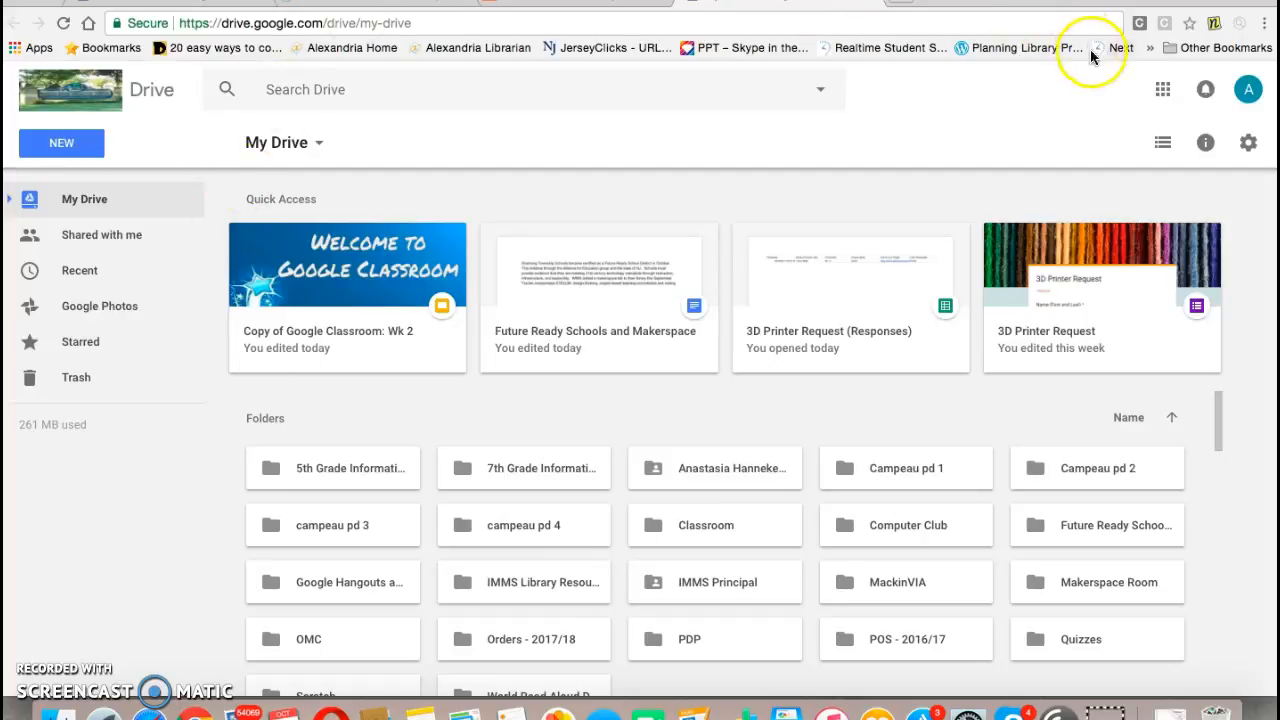
pyautogui.click(1165, 90)
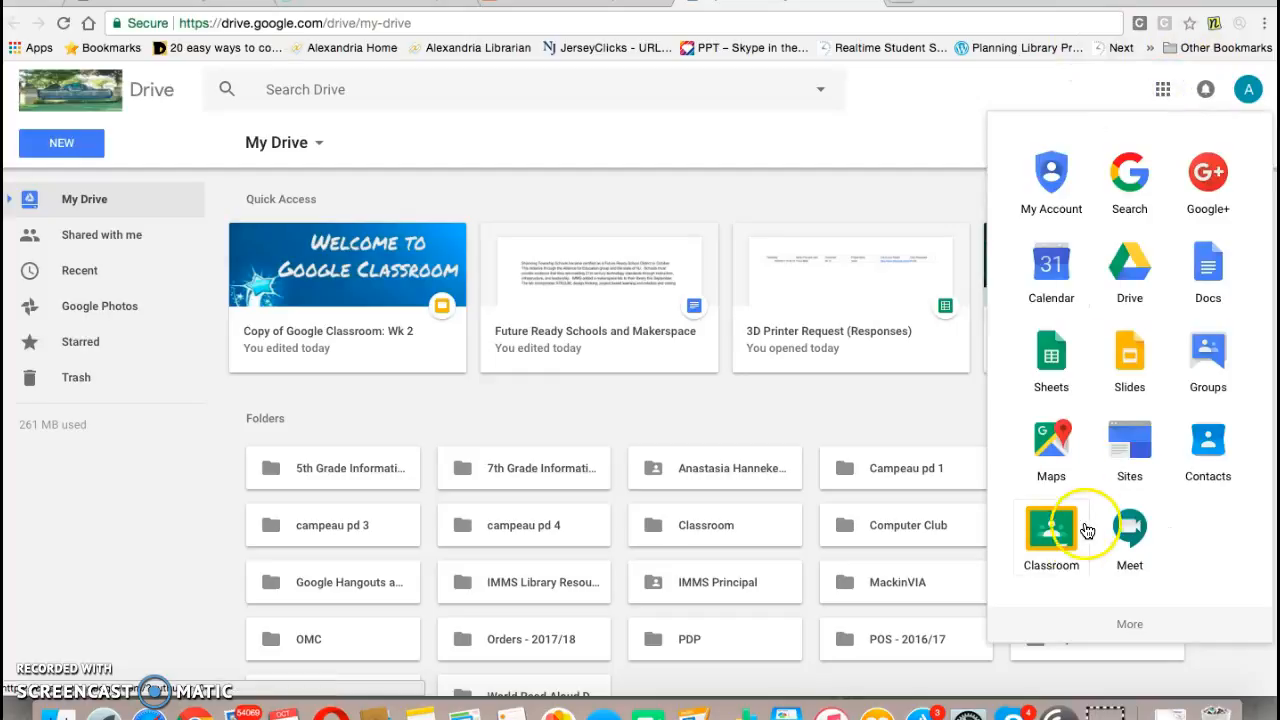
pyautogui.click(1051, 530)
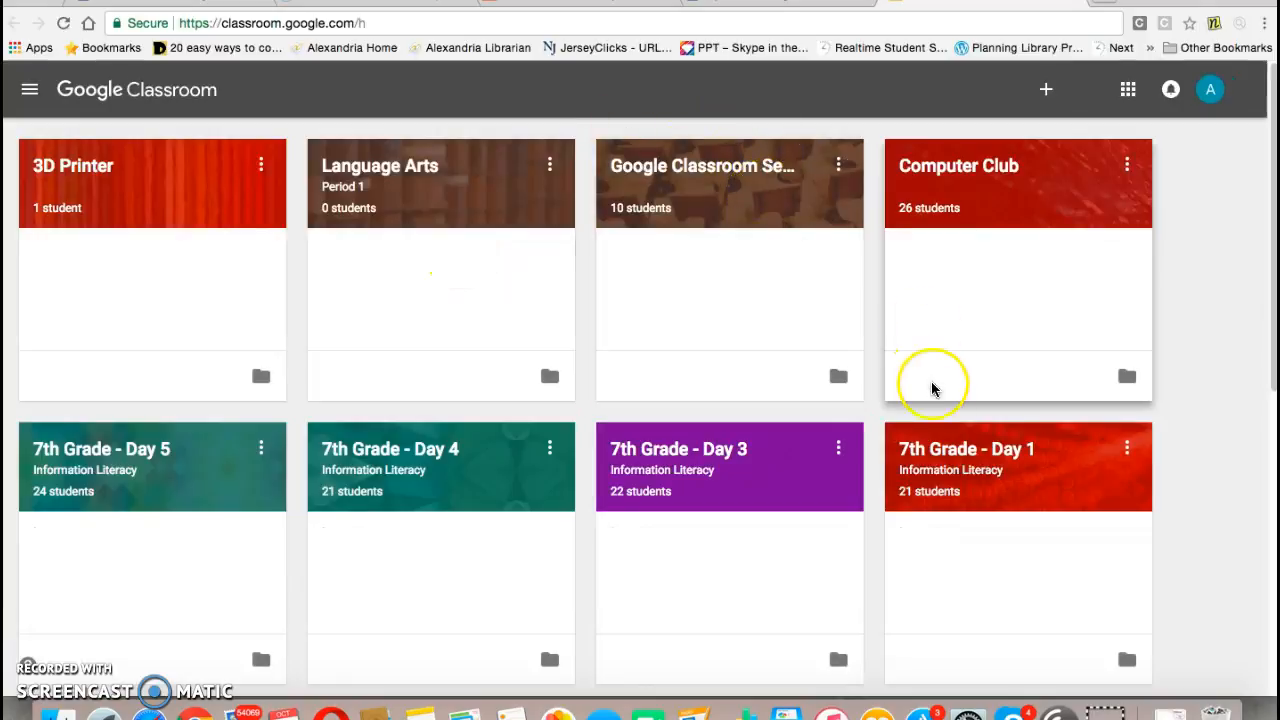
pyautogui.click(945, 450)
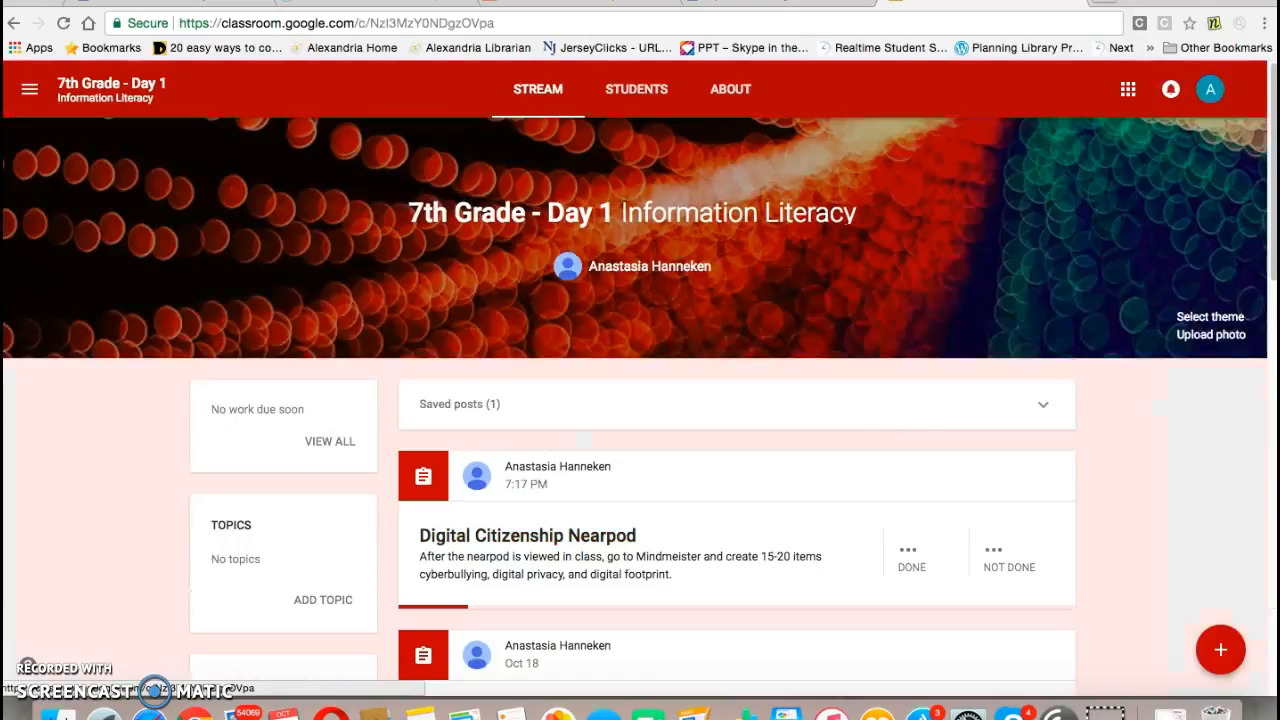
pyautogui.click(731, 90)
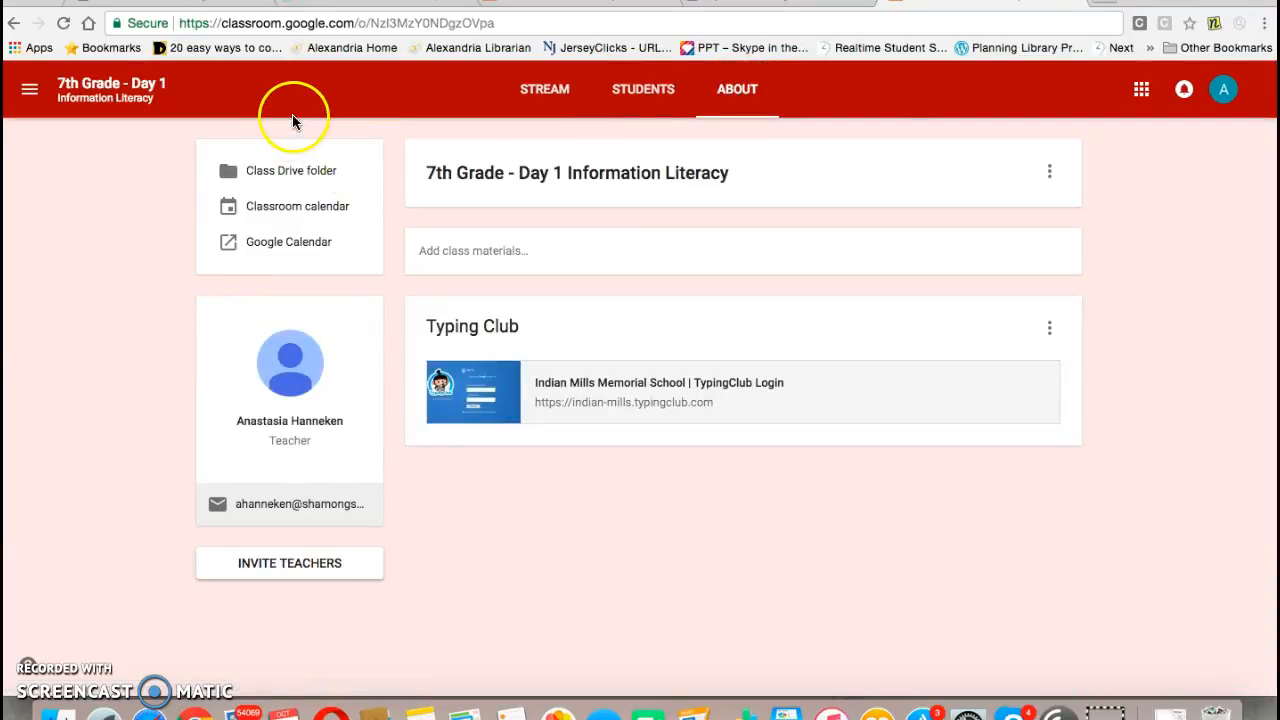
# Step: Open the class's Classroom calendar and go back to the About page
pyautogui.click(311, 212)
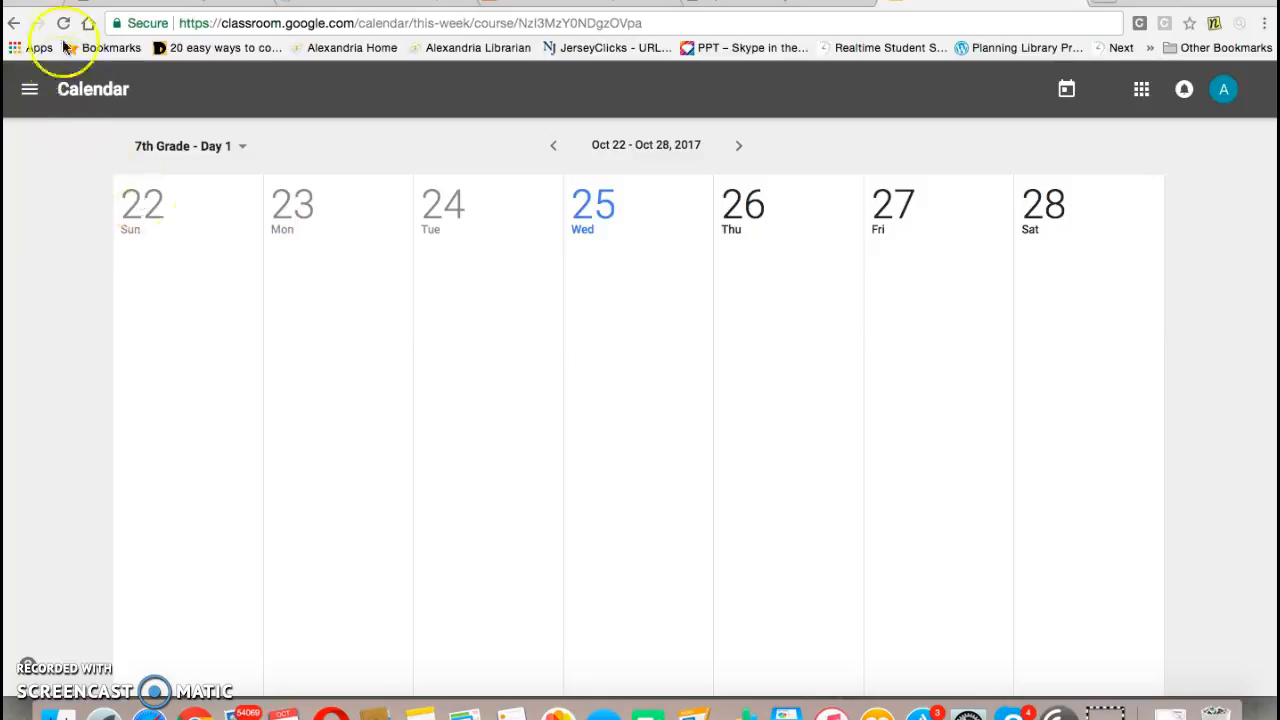
pyautogui.rightClick(14, 23)
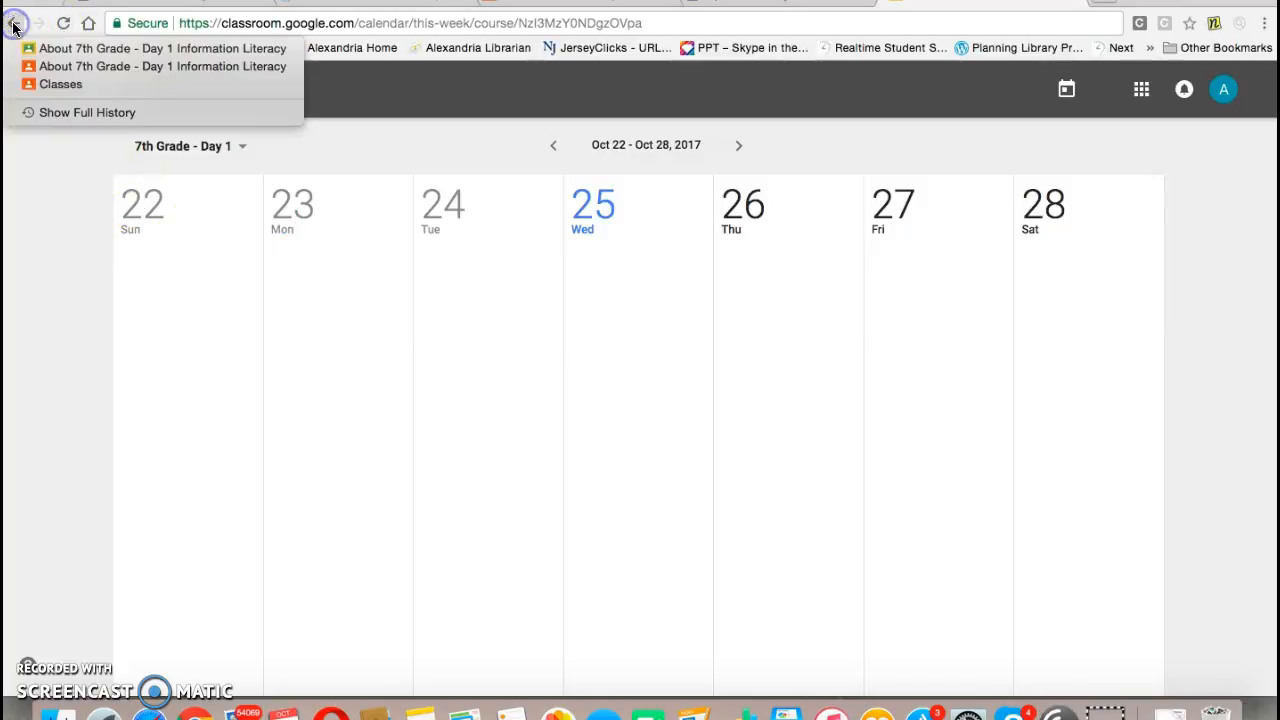
pyautogui.click(14, 24)
pyautogui.click(14, 24)
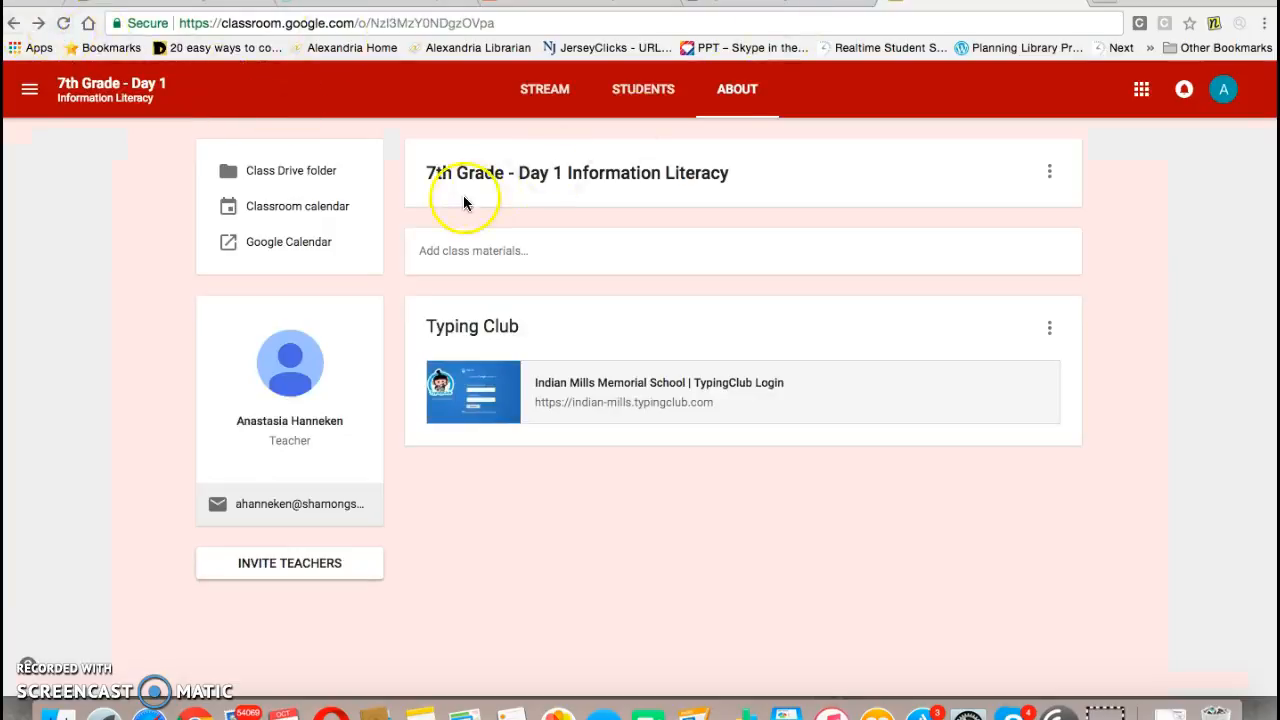
# Step: Open the class Google Calendar and toggle calendars in the My calendars list off and on
pyautogui.click(298, 246)
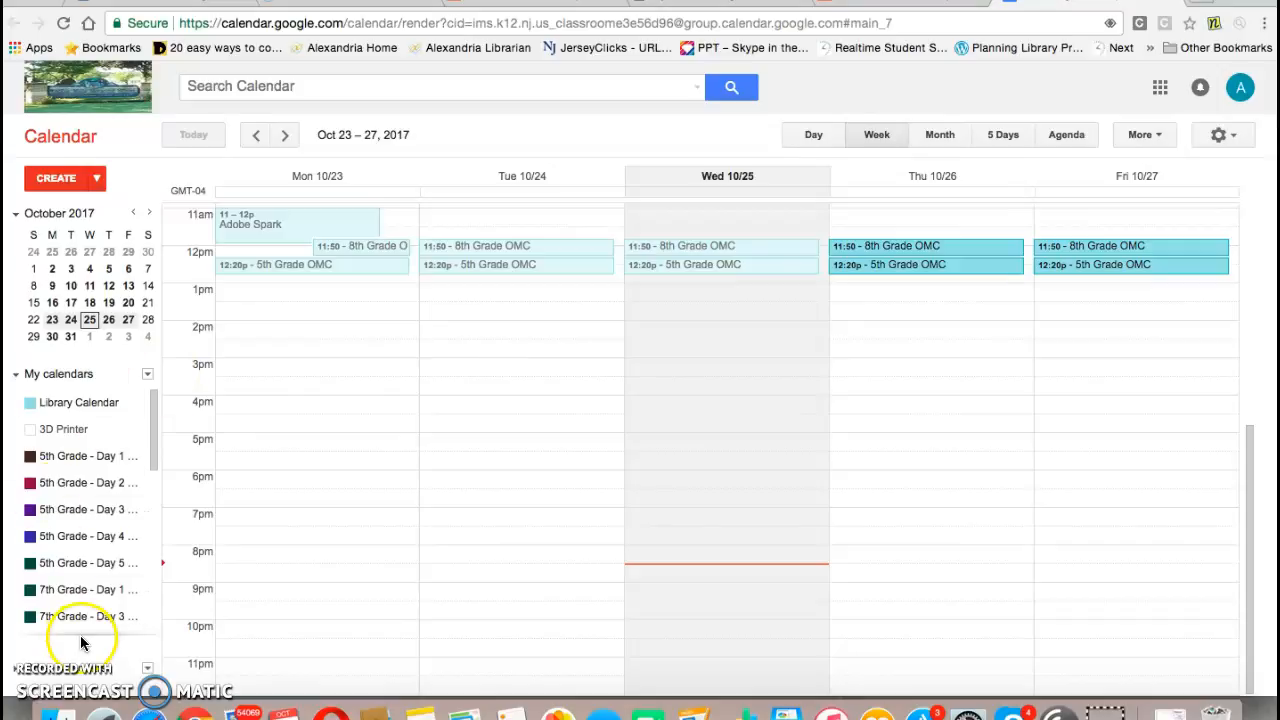
pyautogui.click(48, 432)
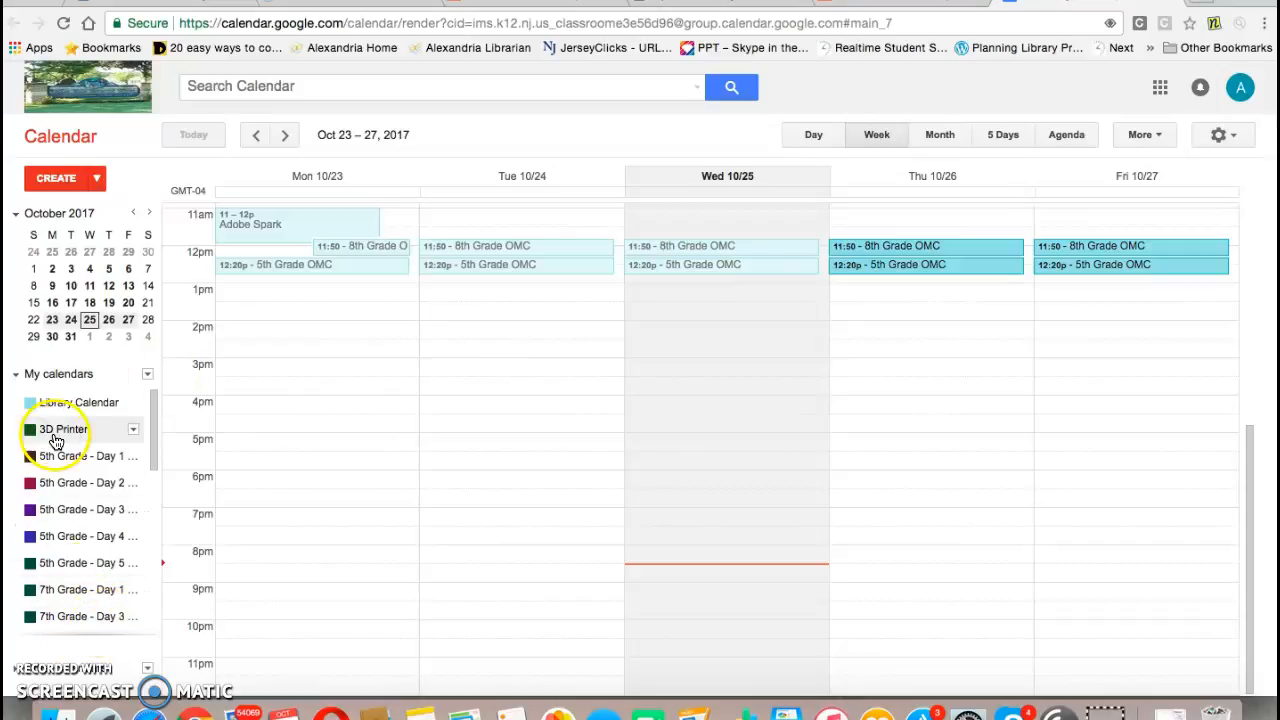
pyautogui.click(57, 440)
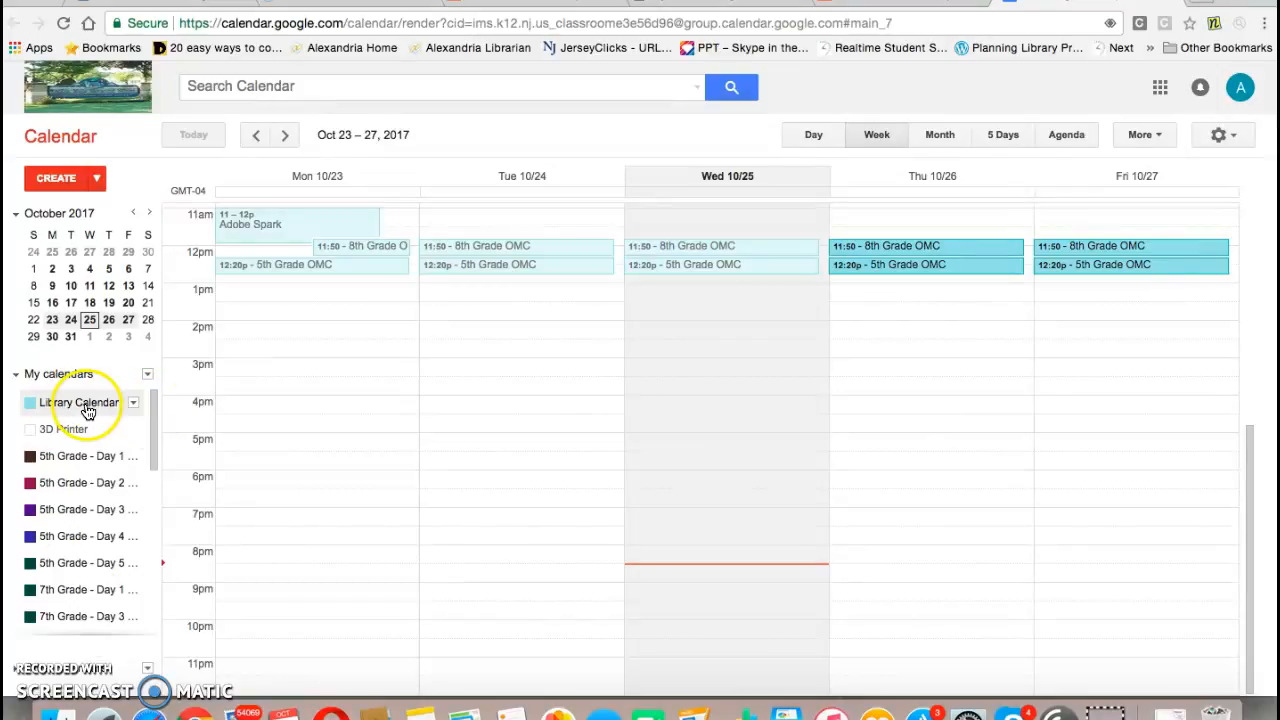
pyautogui.moveTo(153, 415); pyautogui.dragTo(163, 594)
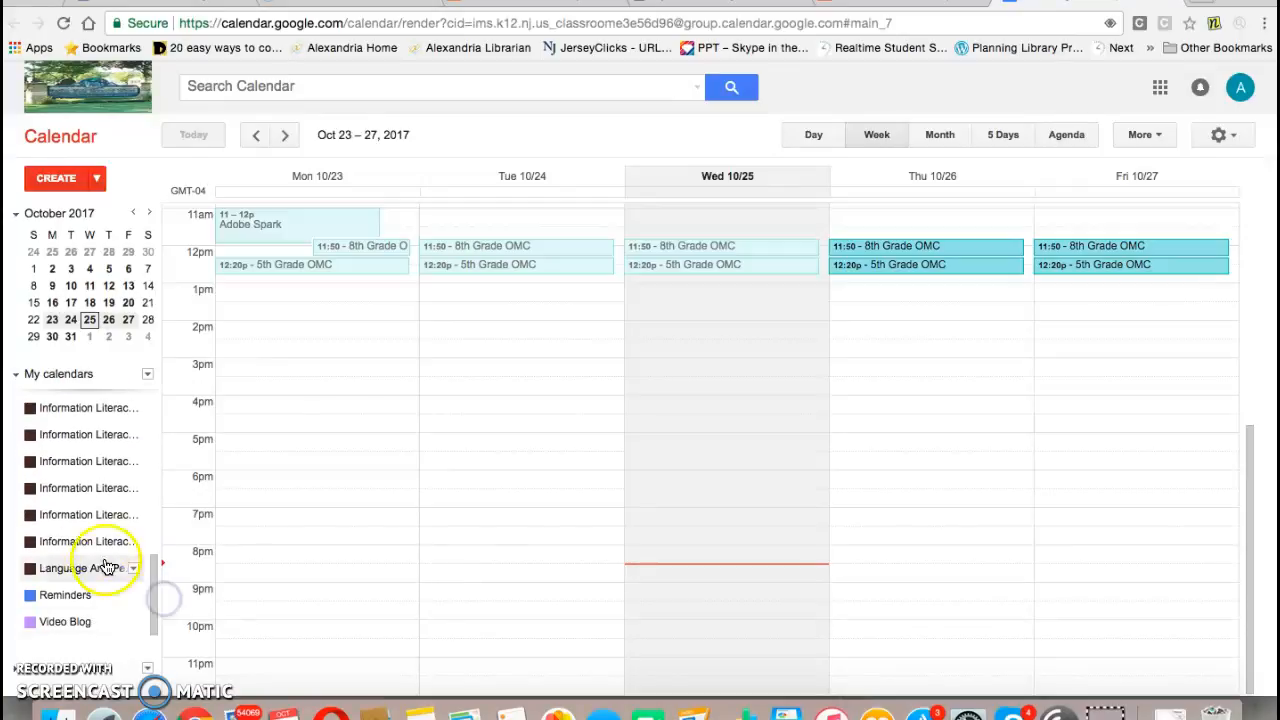
pyautogui.click(84, 520)
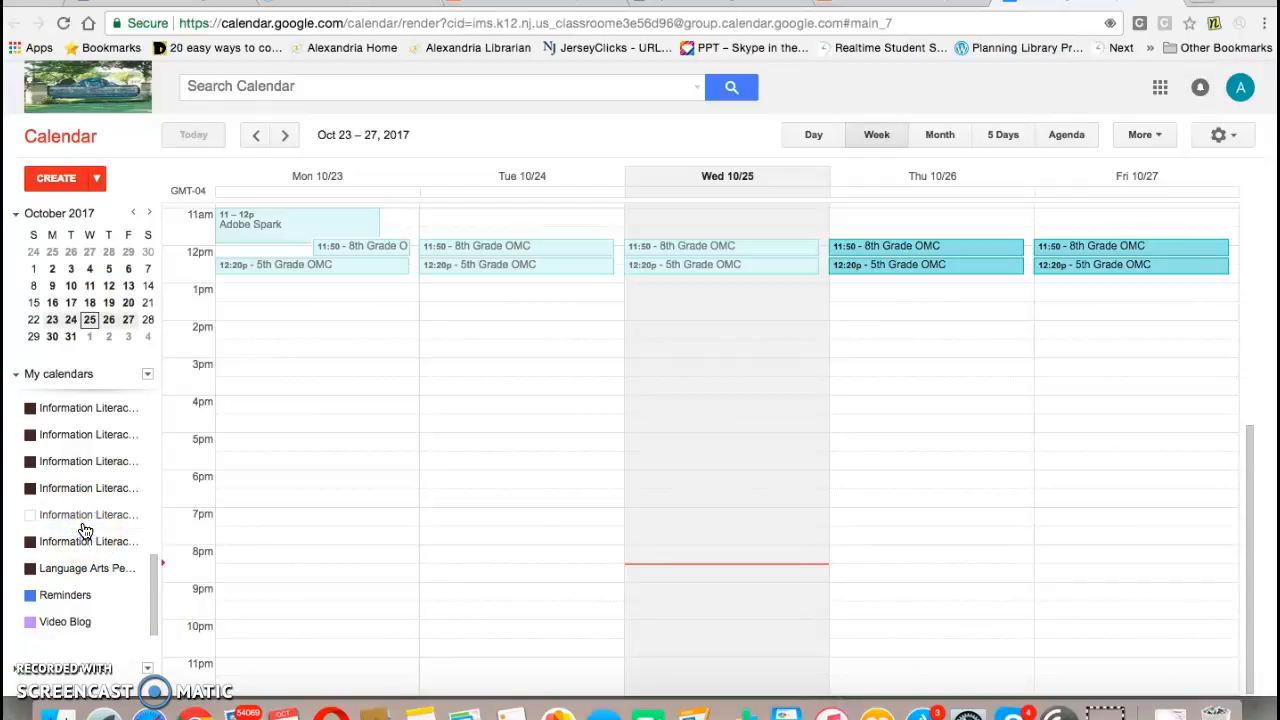
pyautogui.click(50, 520)
pyautogui.moveTo(157, 591); pyautogui.dragTo(146, 403)
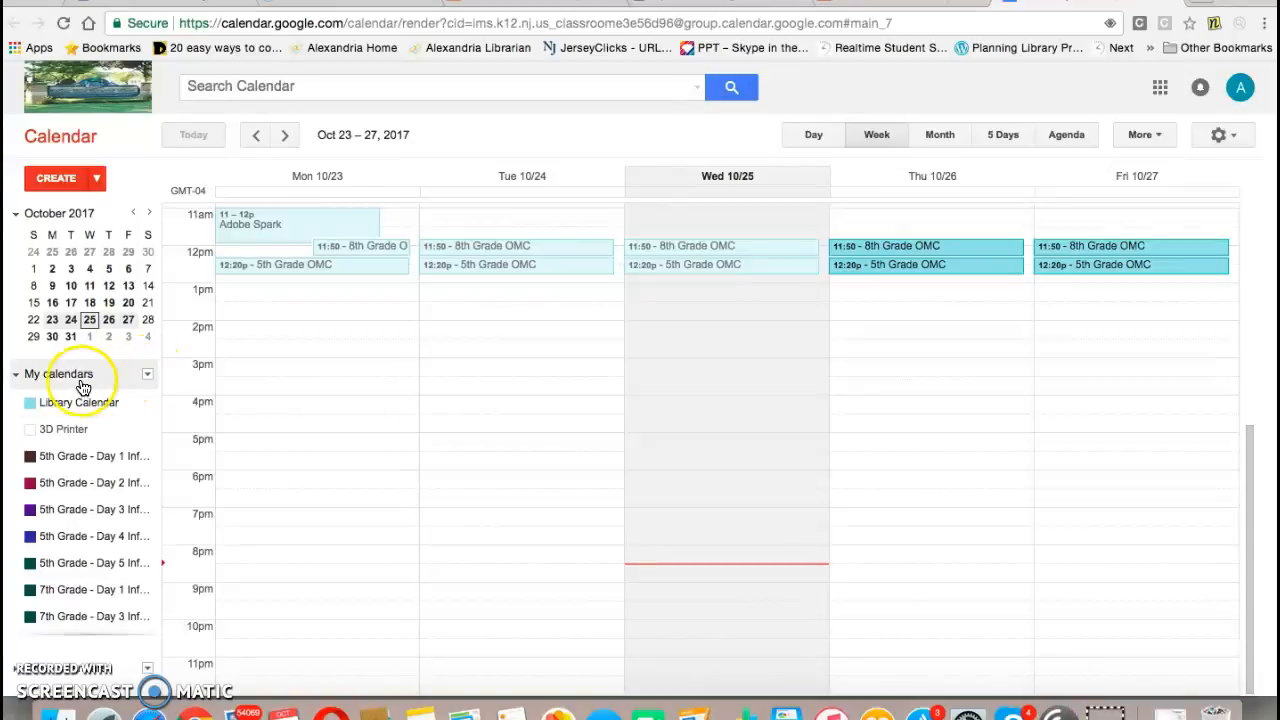
# Step: Open the Create New Calendar form, review its sharing permission options, and leave without creating a calendar
pyautogui.click(147, 376)
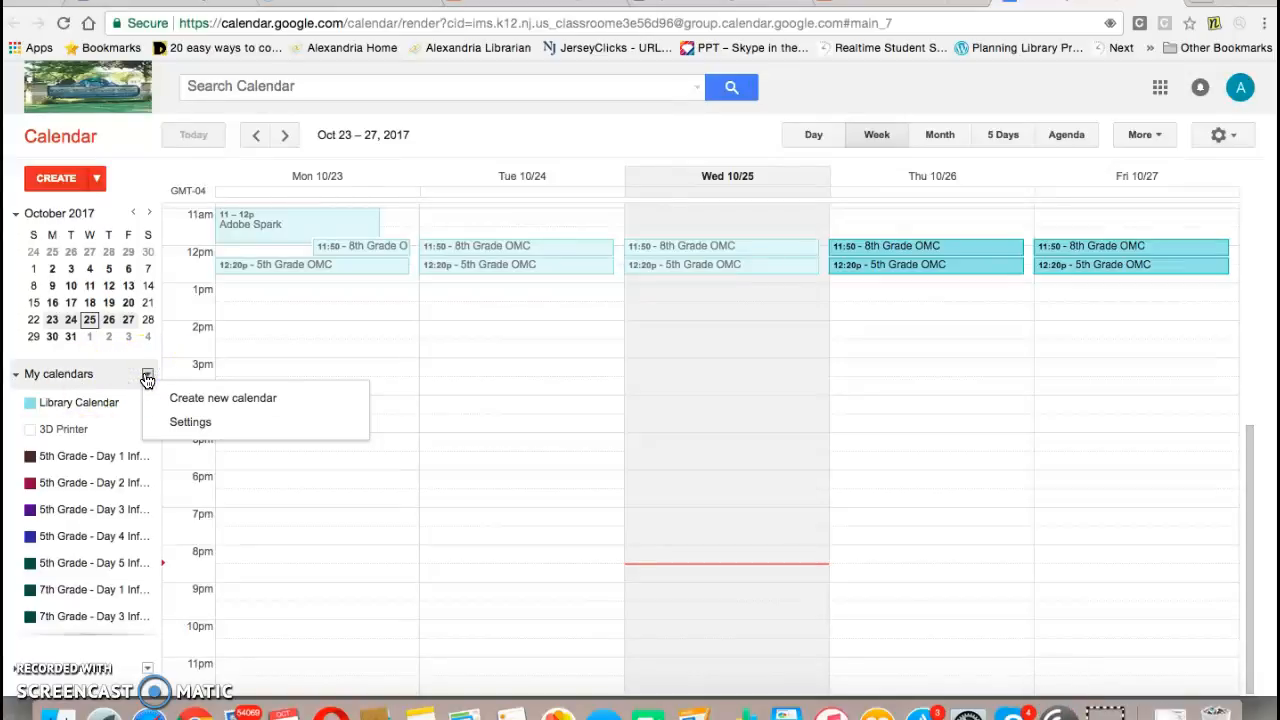
pyautogui.click(222, 399)
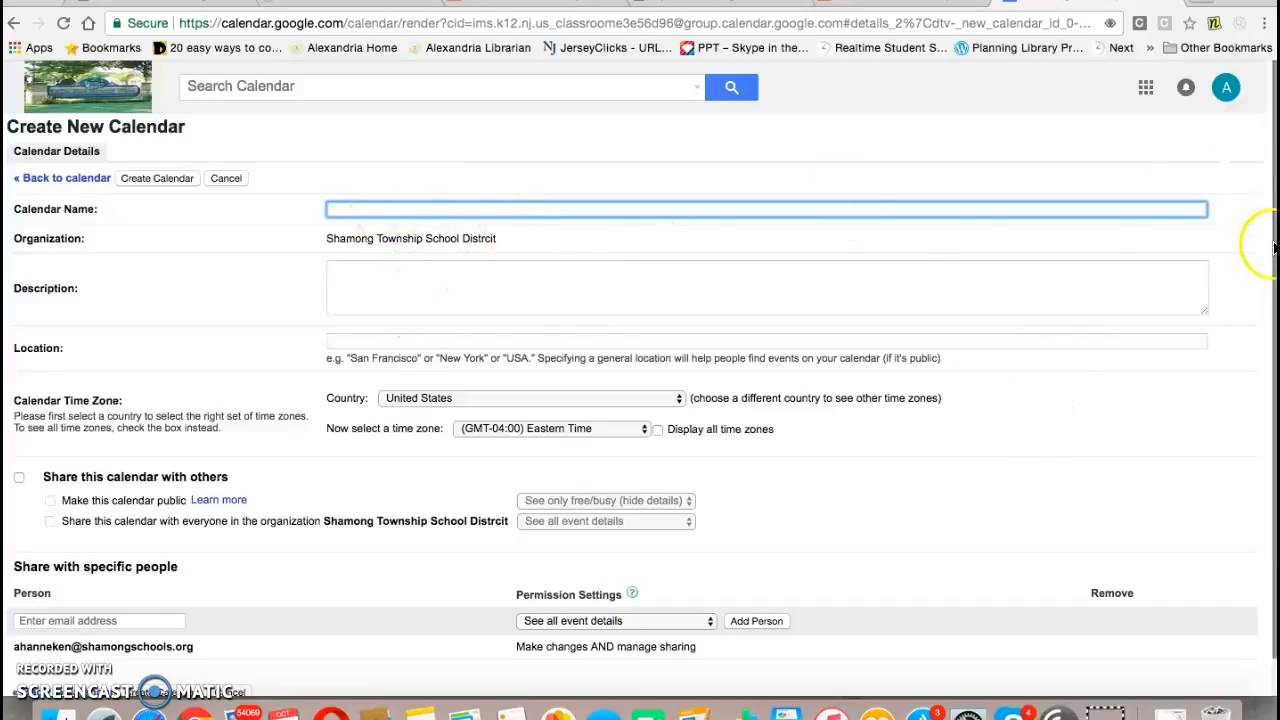
pyautogui.moveTo(1272, 222); pyautogui.dragTo(1274, 415)
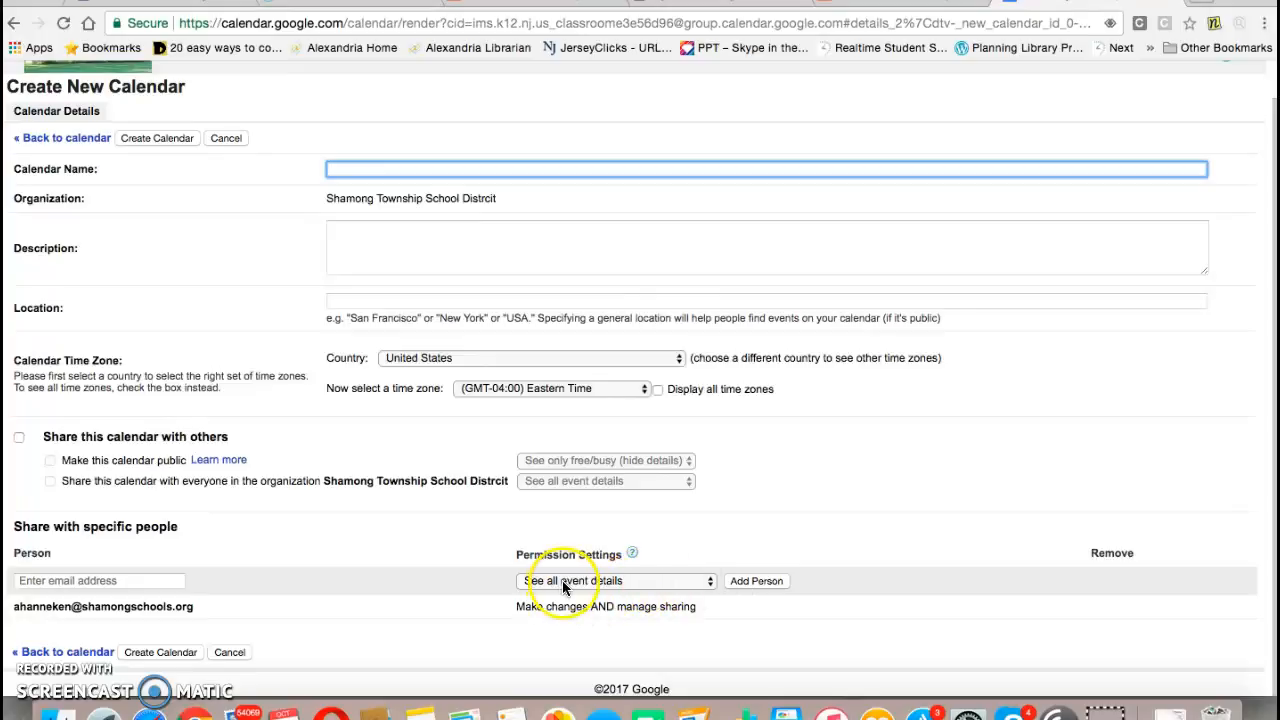
pyautogui.click(709, 583)
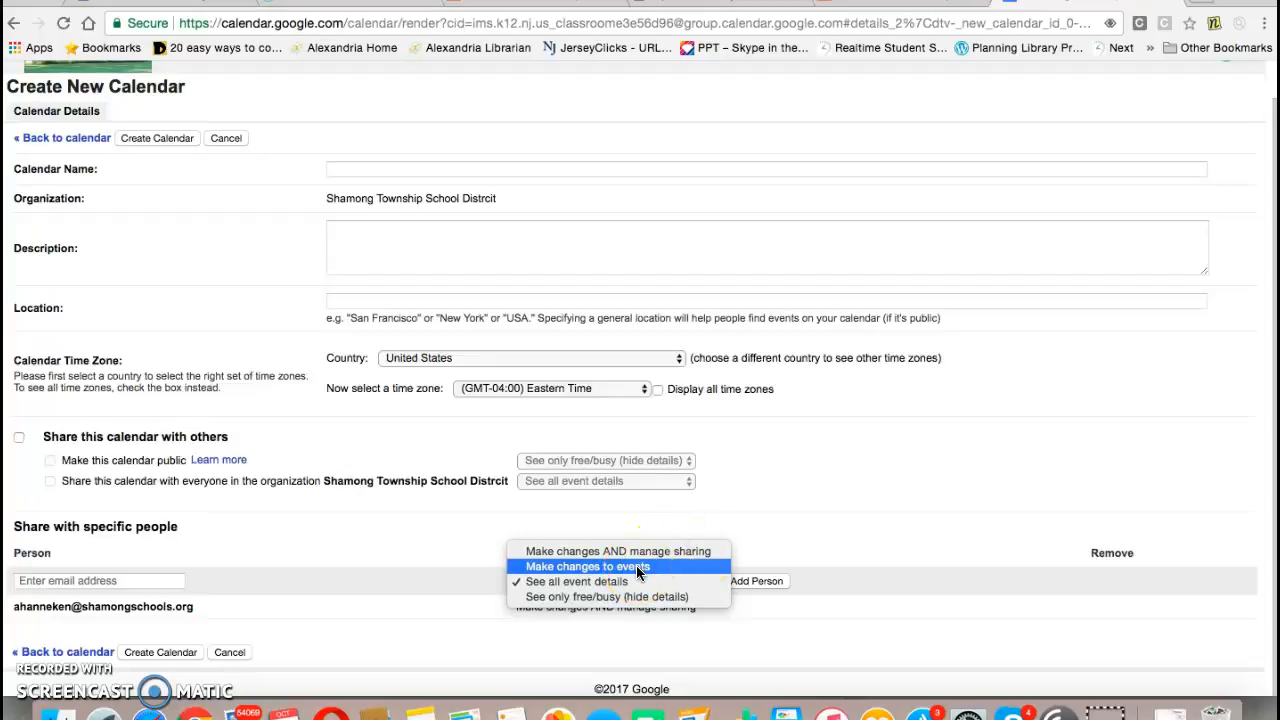
pyautogui.click(641, 597)
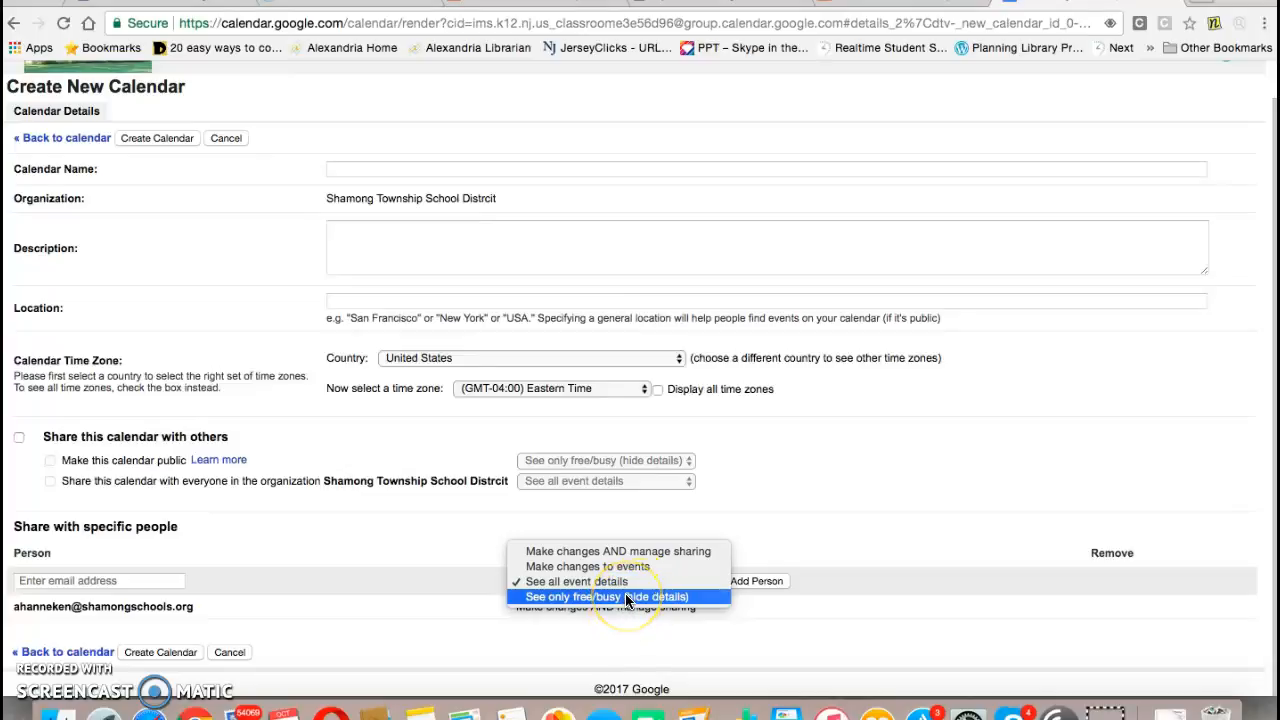
pyautogui.click(802, 498)
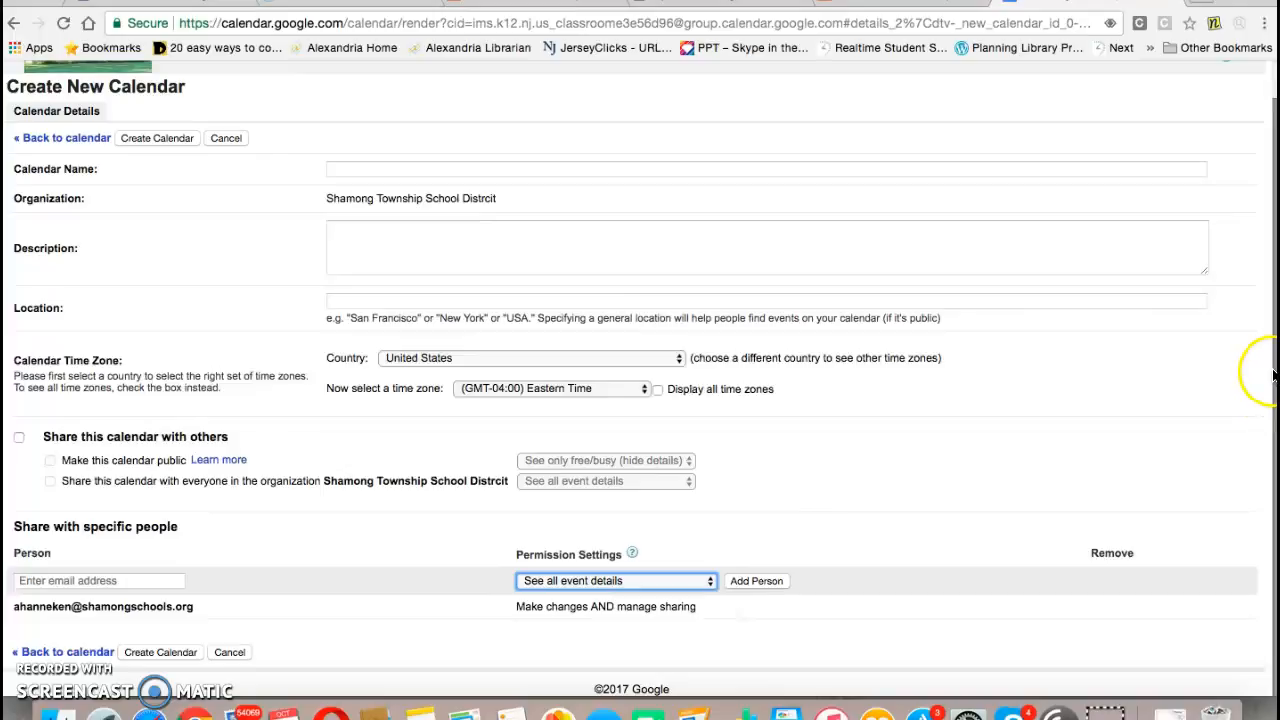
pyautogui.scroll(2, 1272, 374)
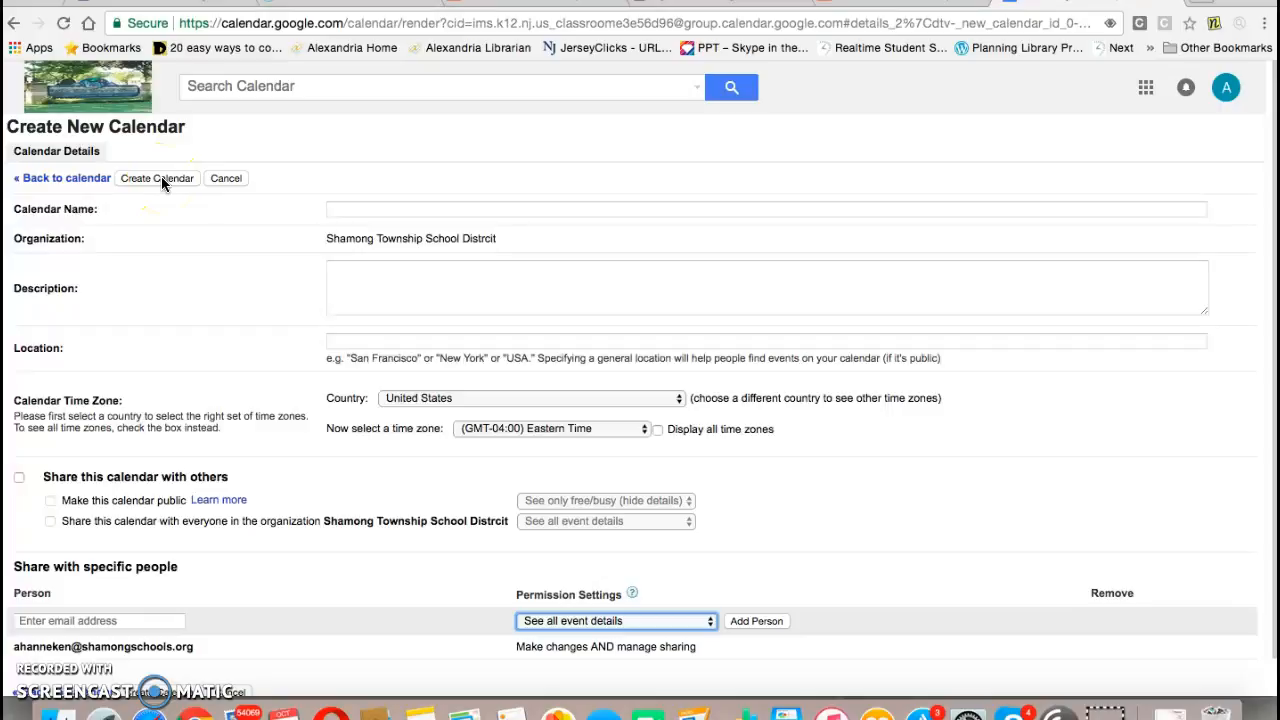
pyautogui.click(15, 23)
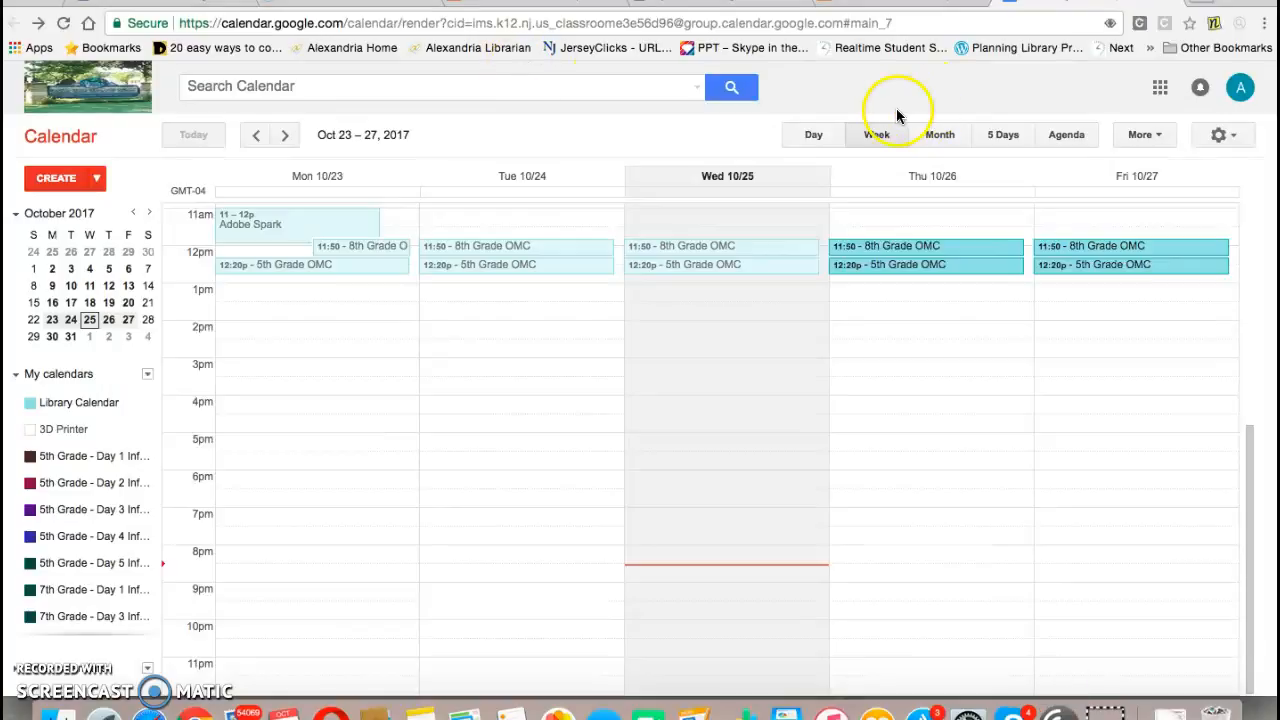
# Step: Switch the calendar through Day, Month, 5 Days and Agenda views and back to Week view
pyautogui.click(813, 139)
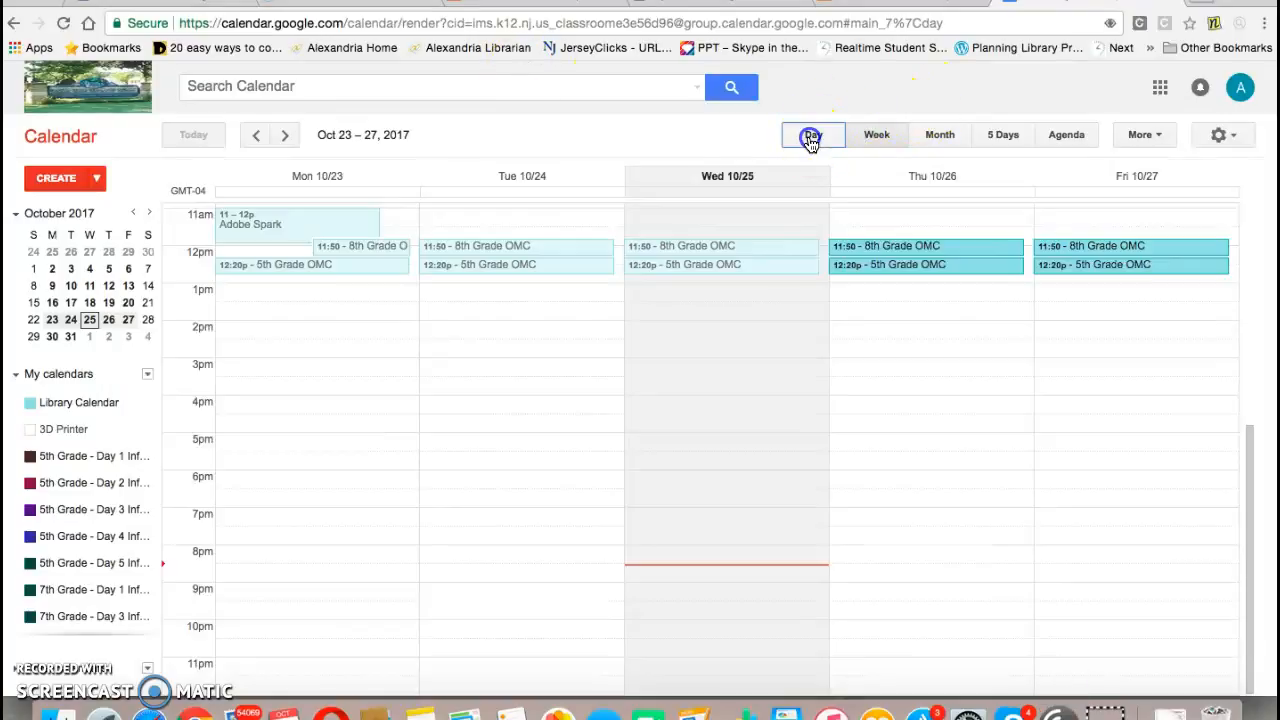
pyautogui.click(938, 137)
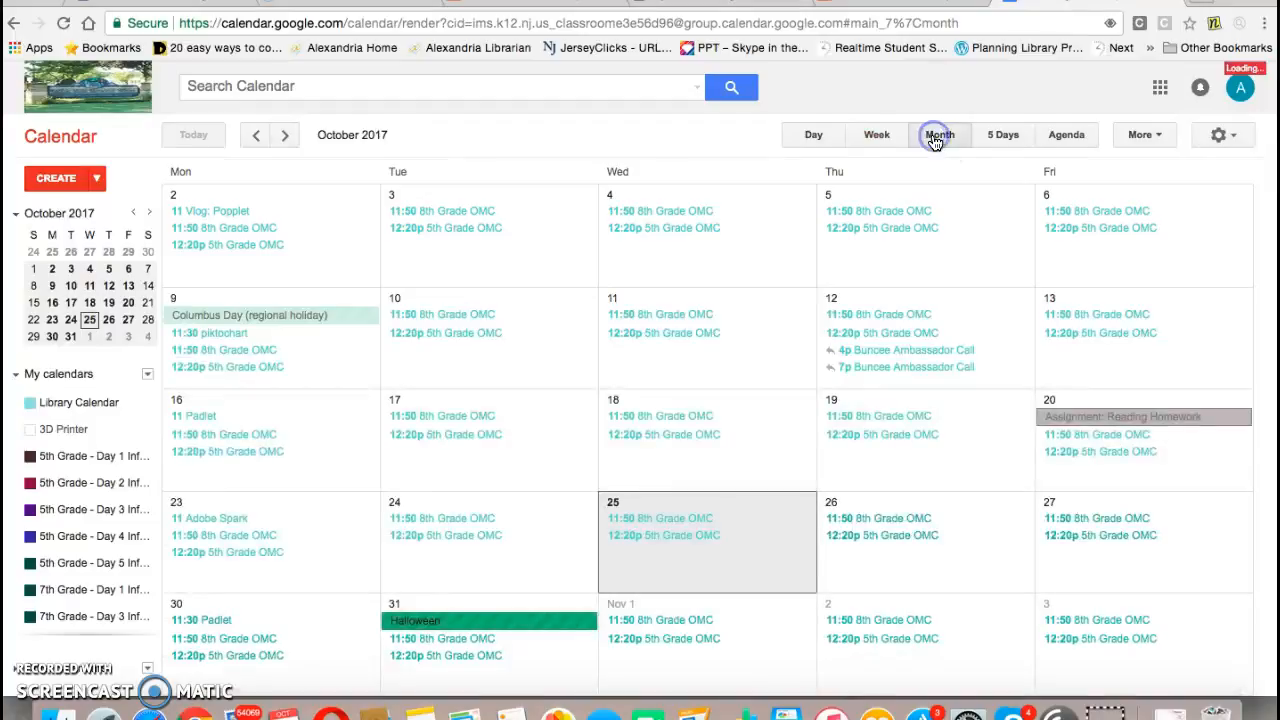
pyautogui.click(1020, 135)
pyautogui.click(1078, 141)
pyautogui.click(811, 141)
pyautogui.click(873, 139)
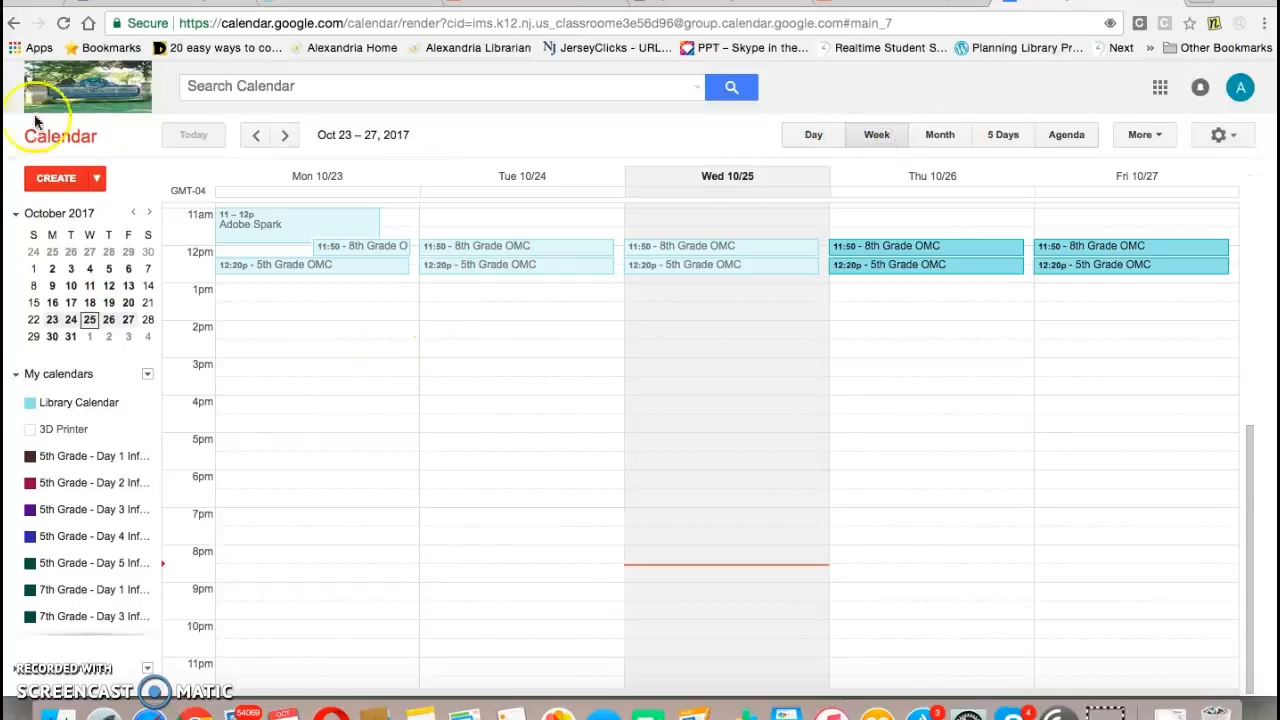
pyautogui.click(56, 180)
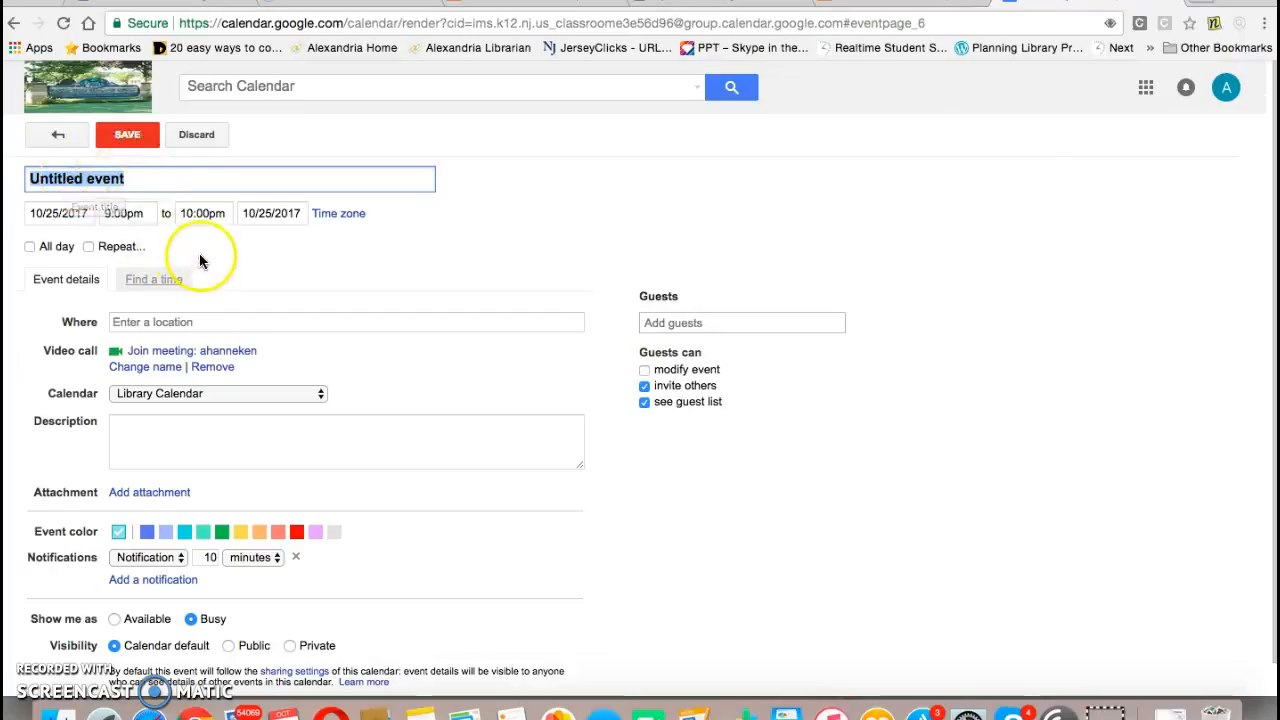
pyautogui.click(15, 24)
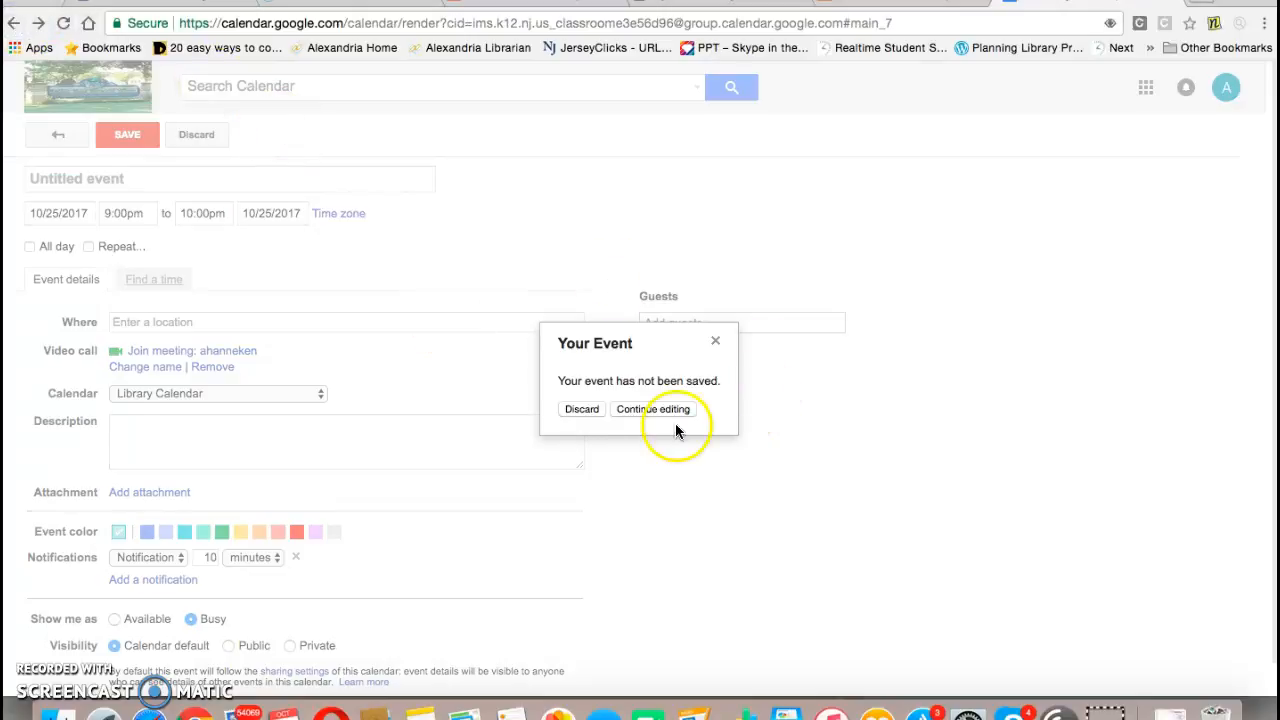
pyautogui.click(580, 409)
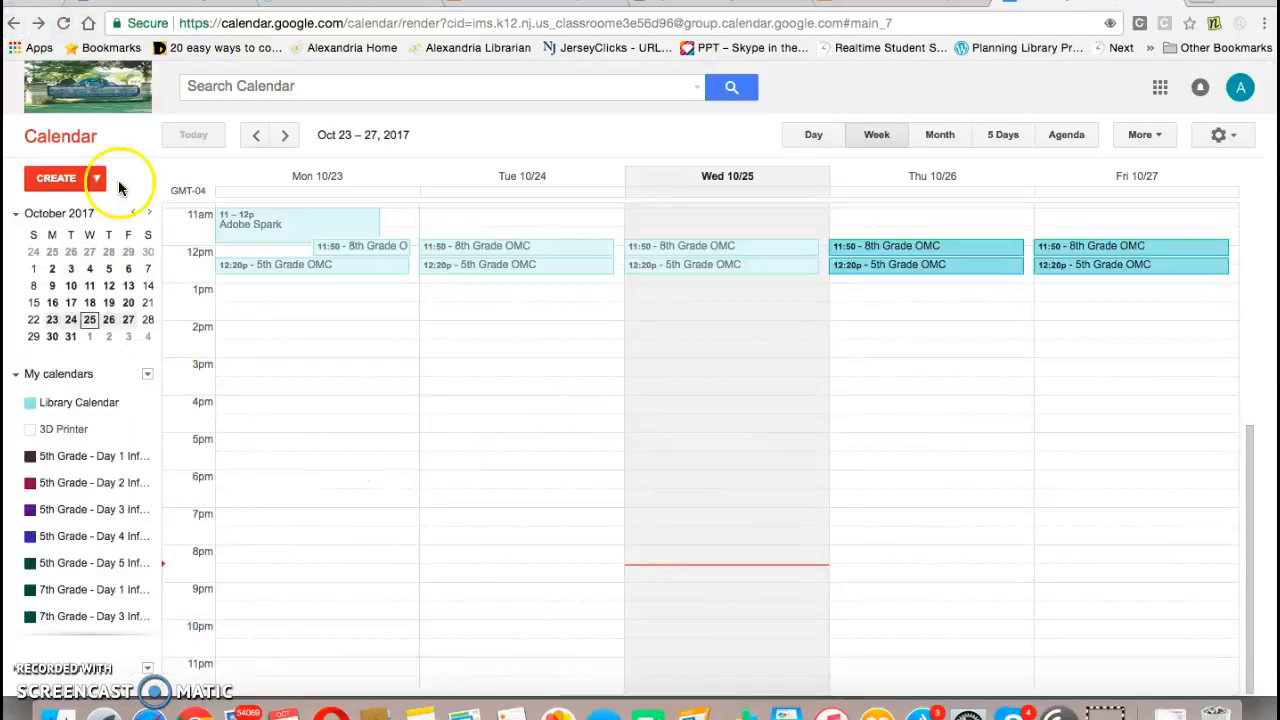
# Step: Create a new calendar event and title it as a meeting with a student's parents
pyautogui.click(97, 180)
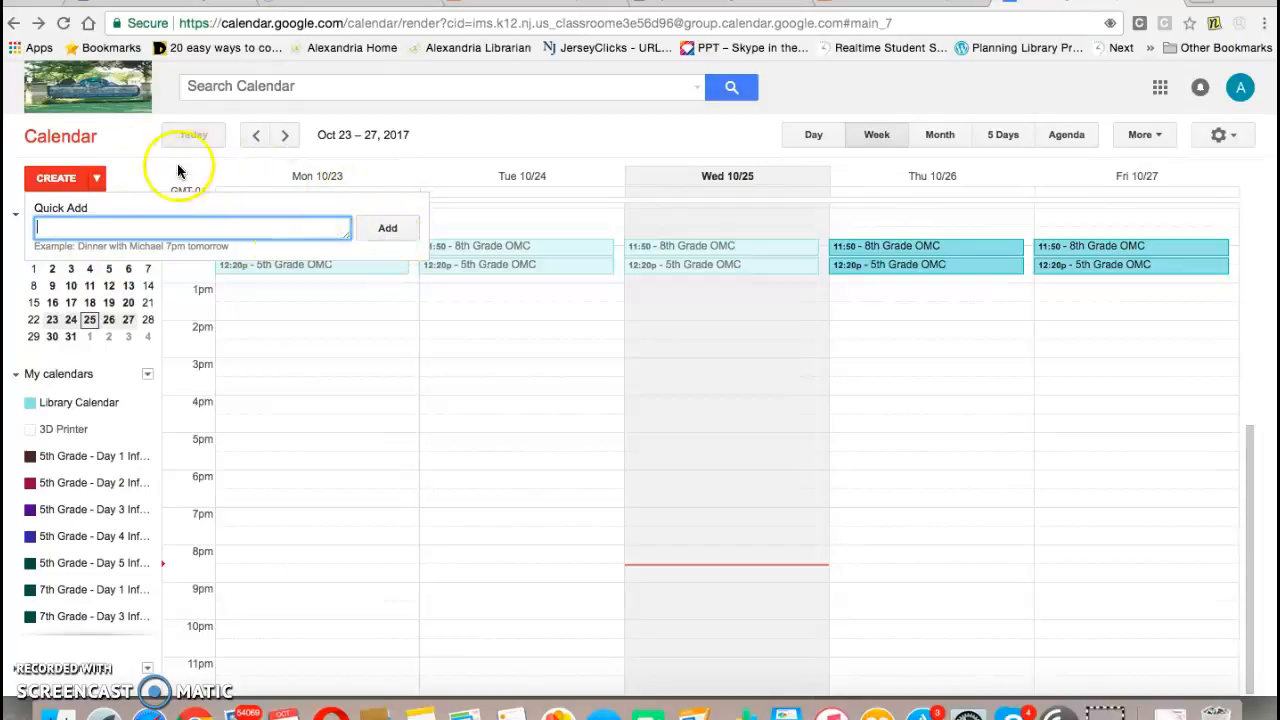
pyautogui.click(50, 178)
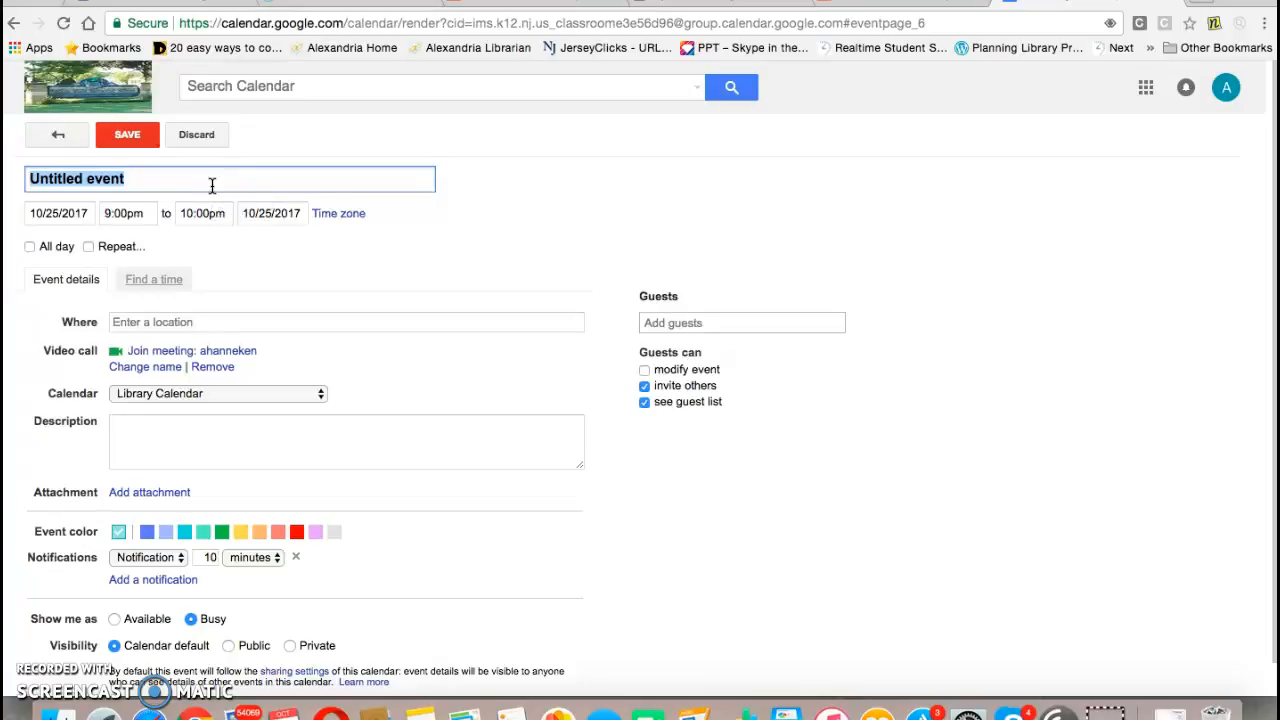
pyautogui.write('Meeting with')
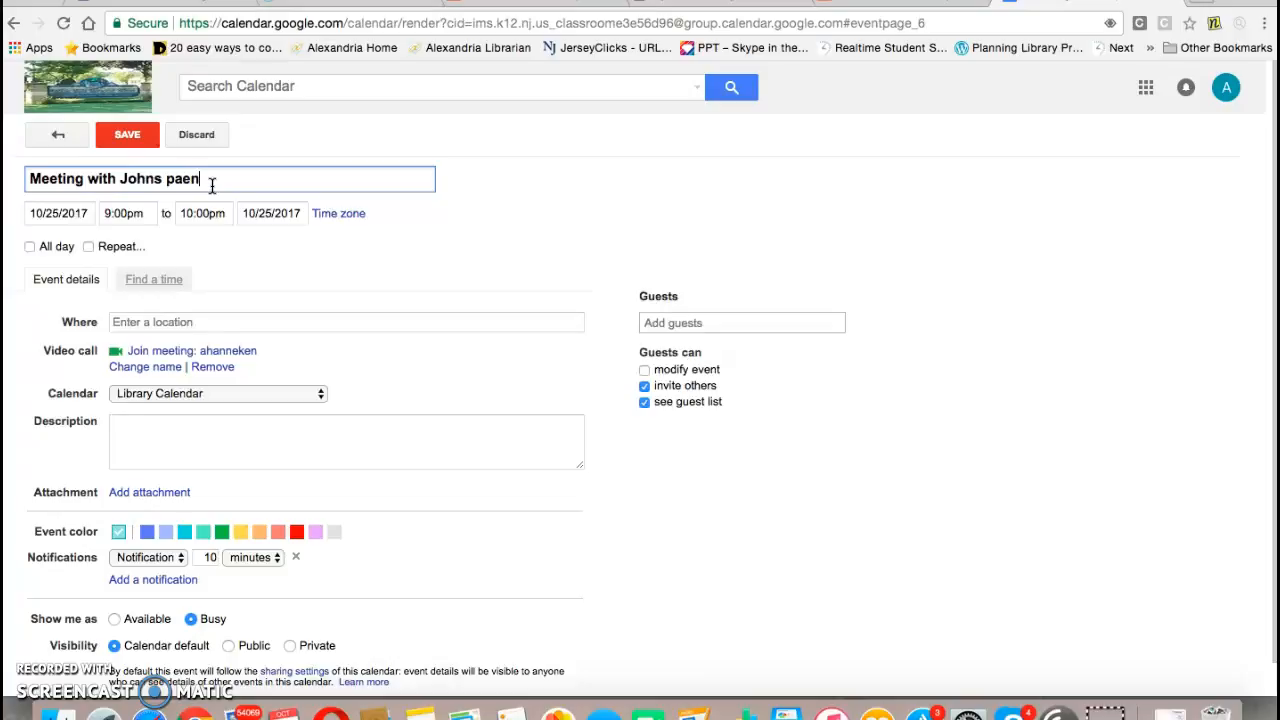
# Step: Set the event's date to 10/30/2017, starting at 2:00pm and ending at 2:30pm
pyautogui.click(65, 213)
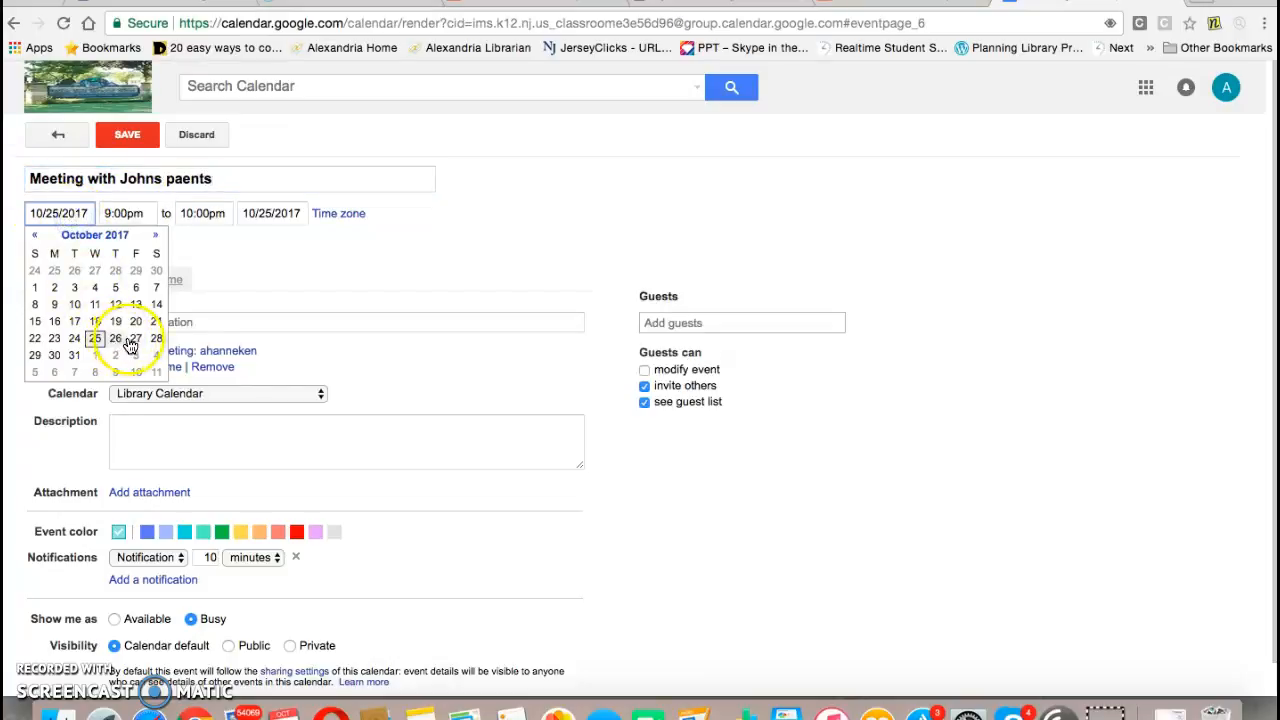
pyautogui.click(54, 355)
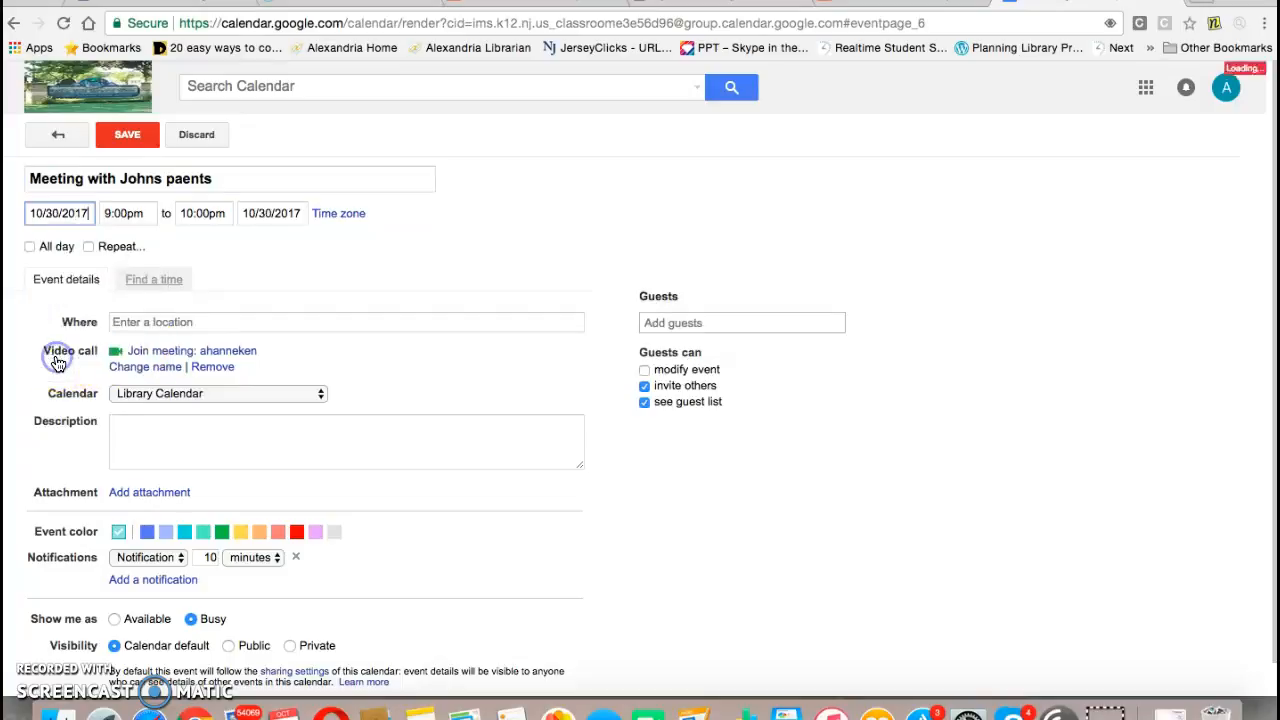
pyautogui.click(126, 214)
pyautogui.moveTo(194, 329); pyautogui.dragTo(191, 289)
pyautogui.click(176, 311)
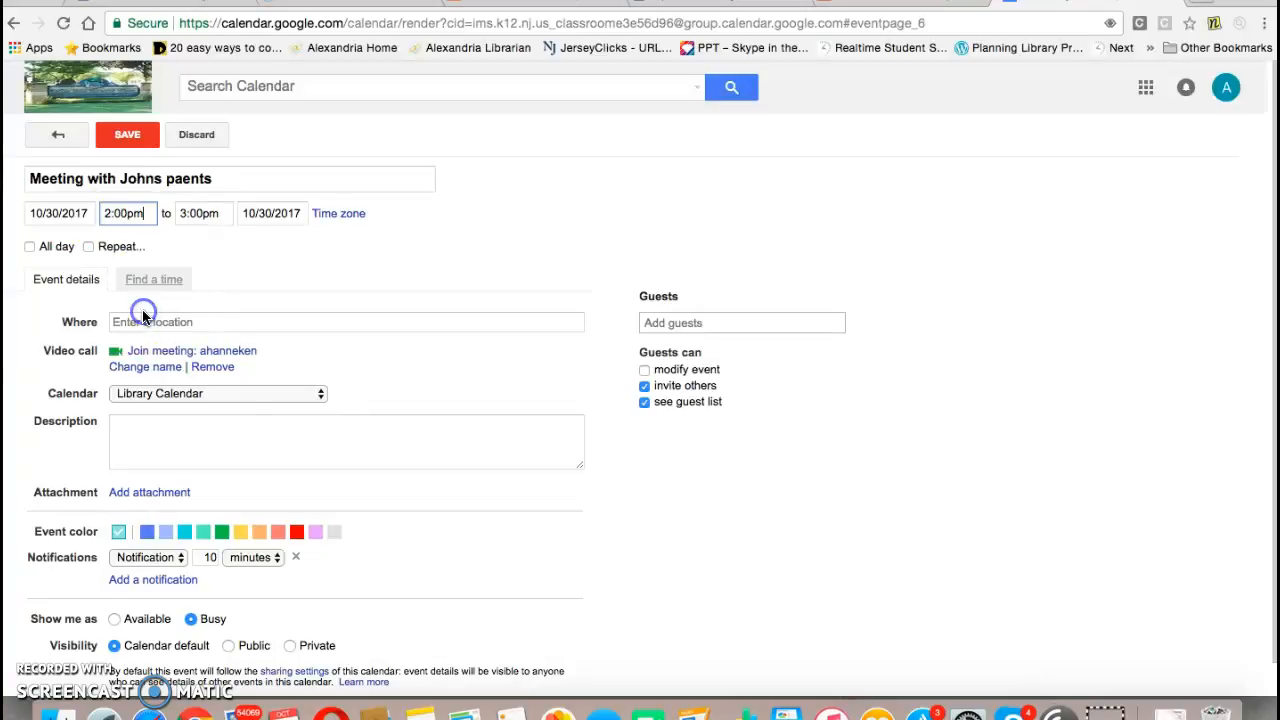
pyautogui.click(218, 216)
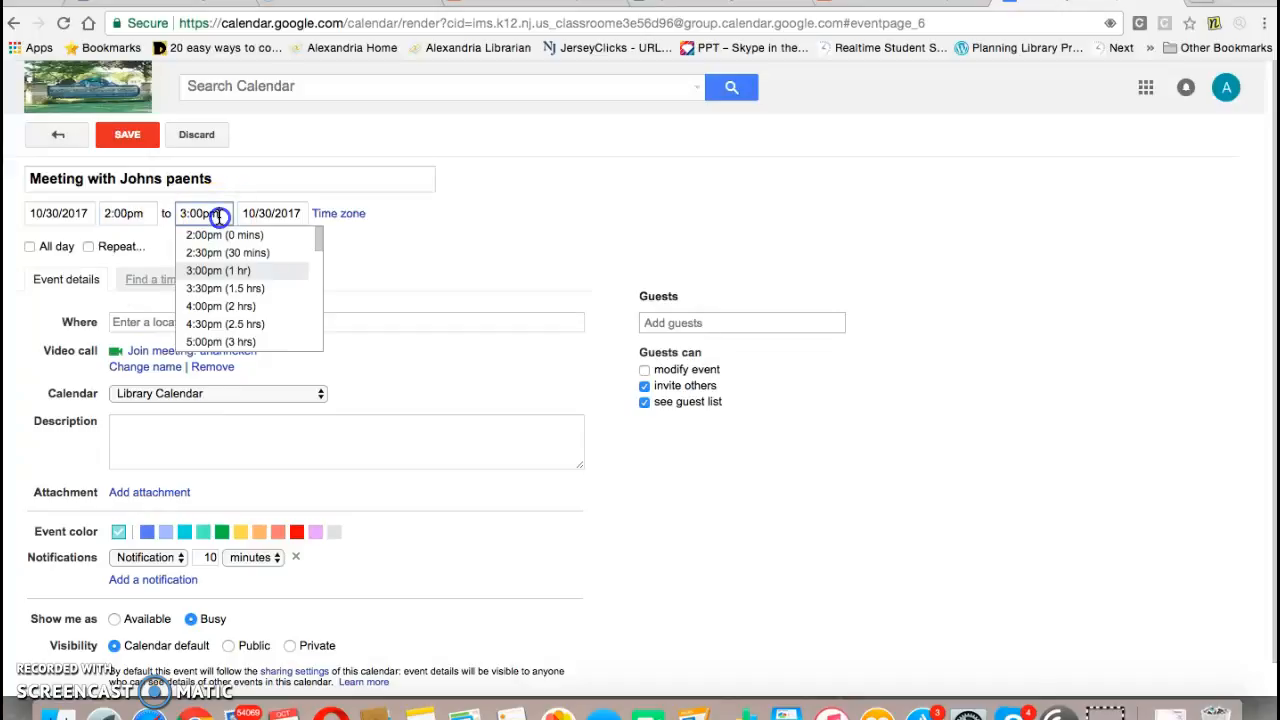
pyautogui.click(222, 252)
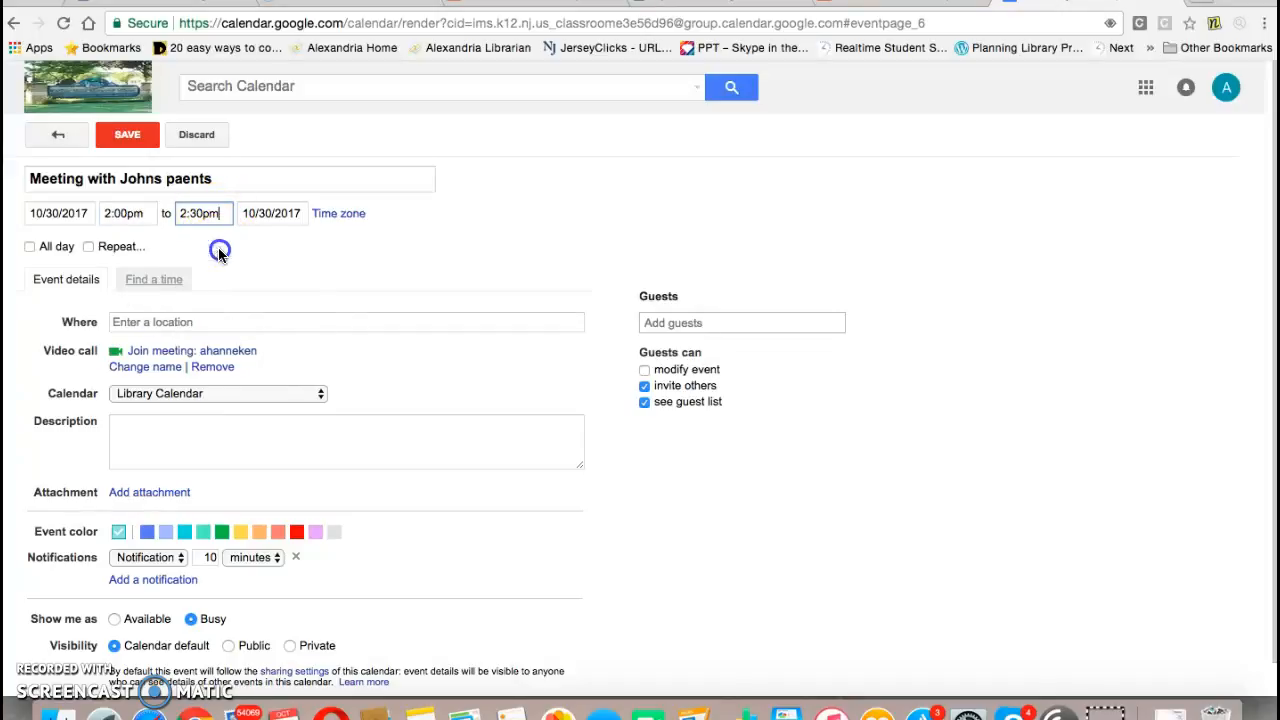